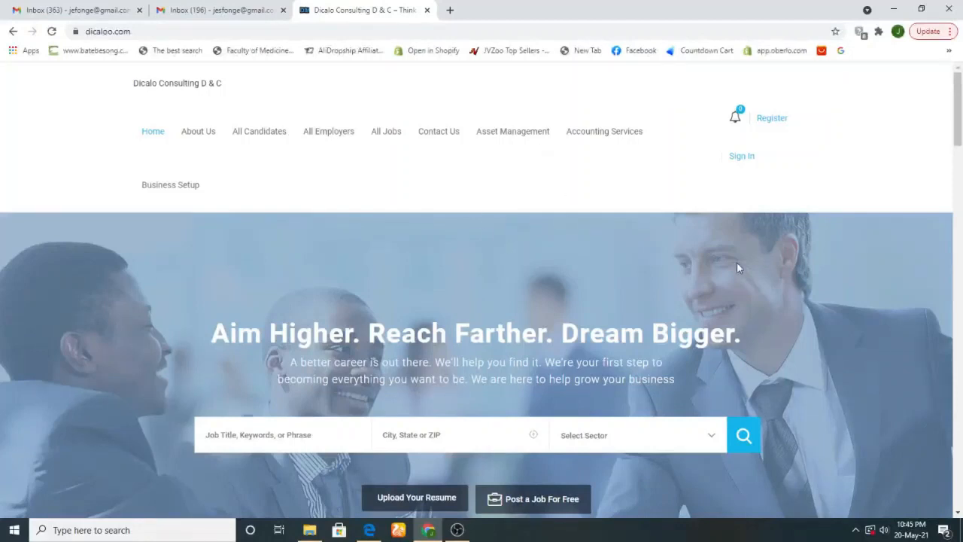
Start a new Dicalo registration as an Employer rather than a candidate
mouse_move(960, 140)
left_mouse_down()
mouse_move(959, 172)
mouse_move(961, 134)
mouse_move(961, 142)
left_mouse_up()
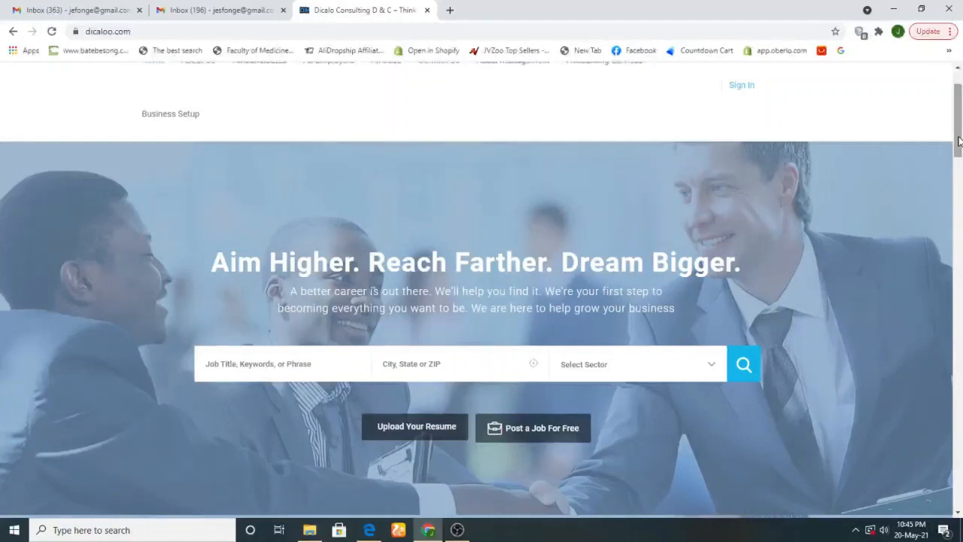
left_click_drag(959, 142, 959, 125)
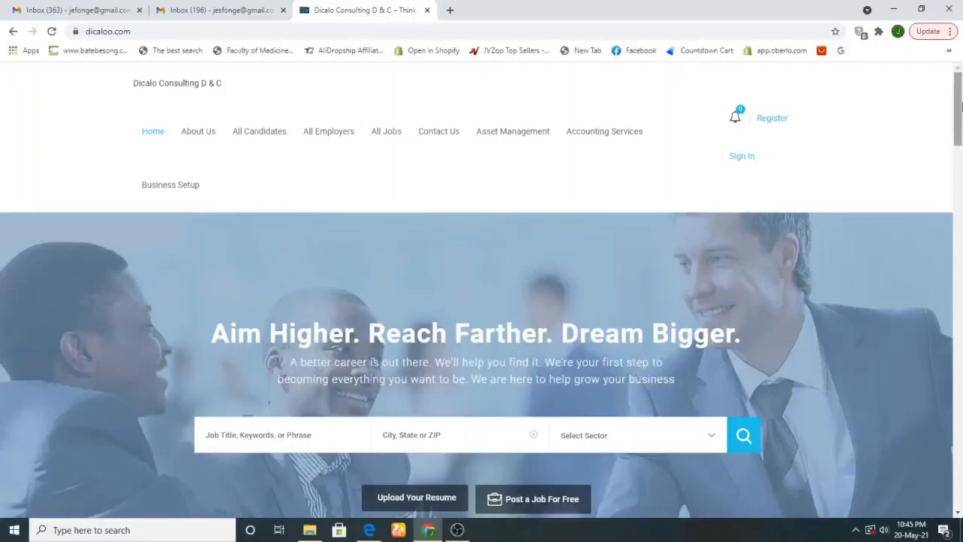
mouse_move(960, 108)
left_mouse_down()
mouse_move(961, 444)
mouse_move(961, 106)
left_mouse_up()
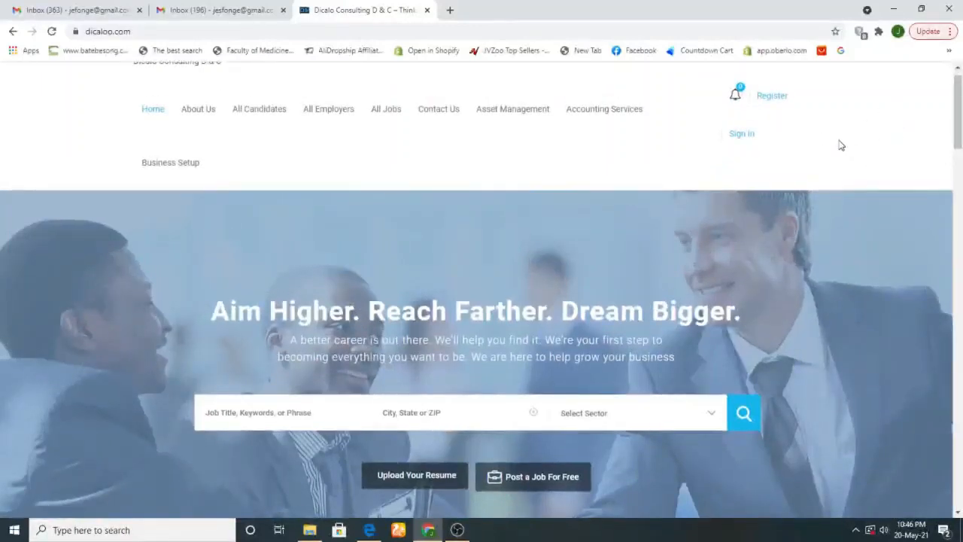
left_click(770, 97)
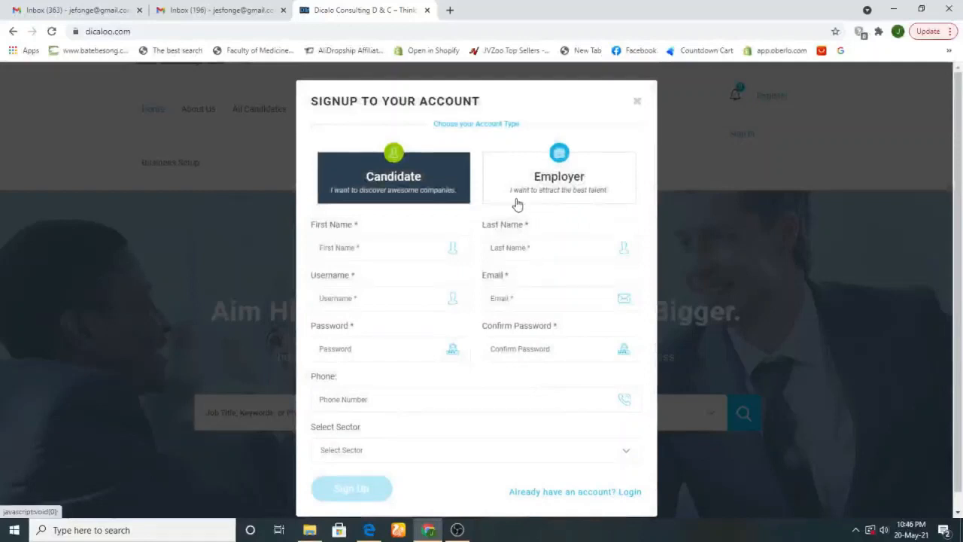
left_click(563, 187)
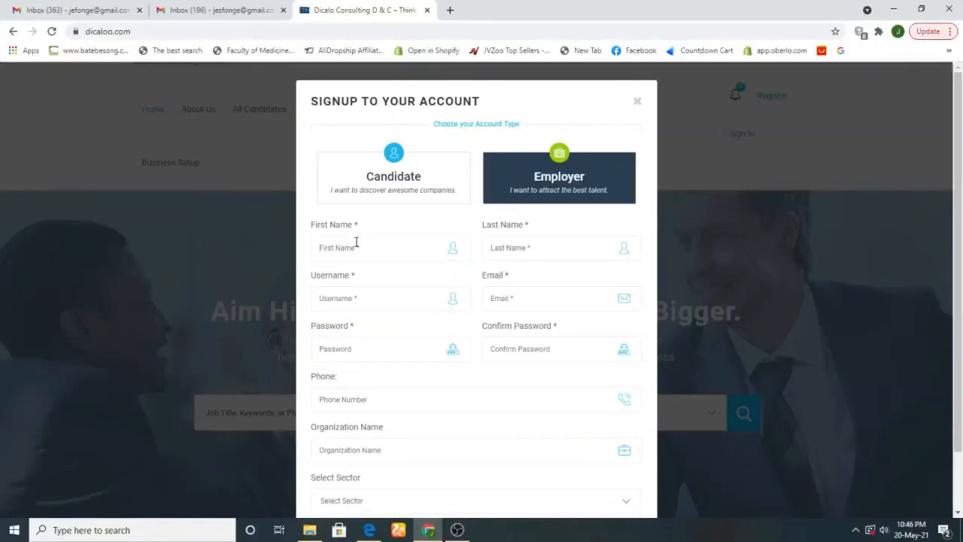
Fill in the employer's first name, last name, username and e-mail address
left_click(357, 241)
type("jen")
key("BackSpace")
key("BackSpace")
key("BackSpace")
left_click(527, 252)
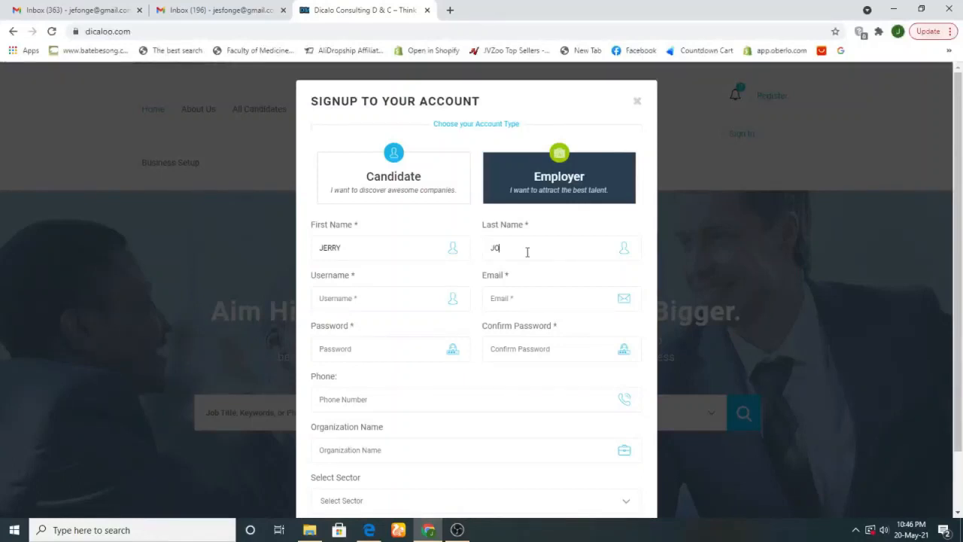
left_click(497, 301)
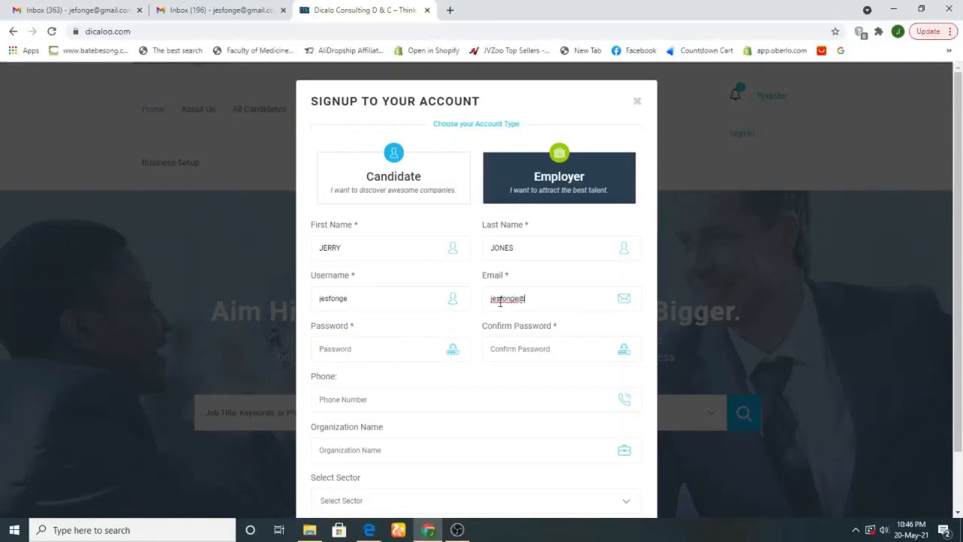
Enter a Strong-rated password and begin retyping it in Confirm Password
left_click(338, 348)
type("j")
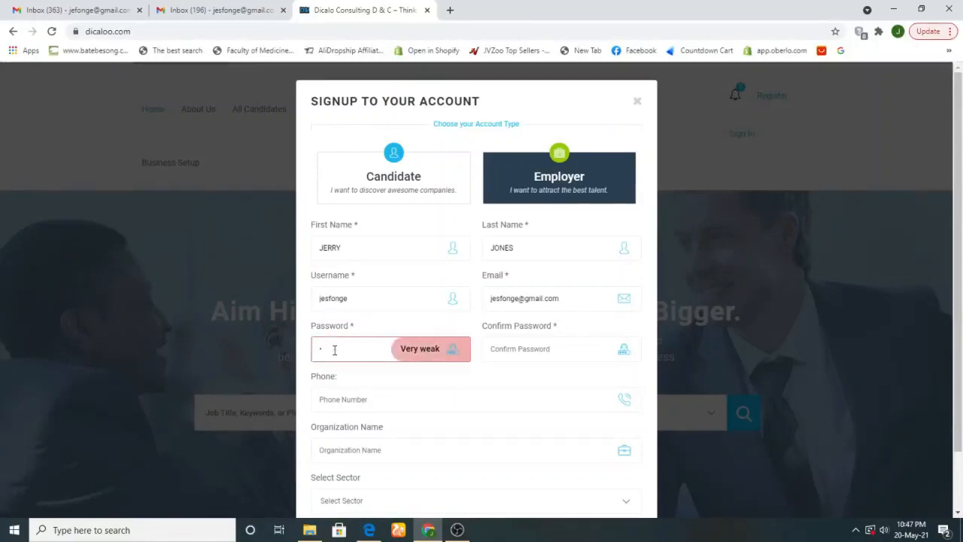
type("•••••")
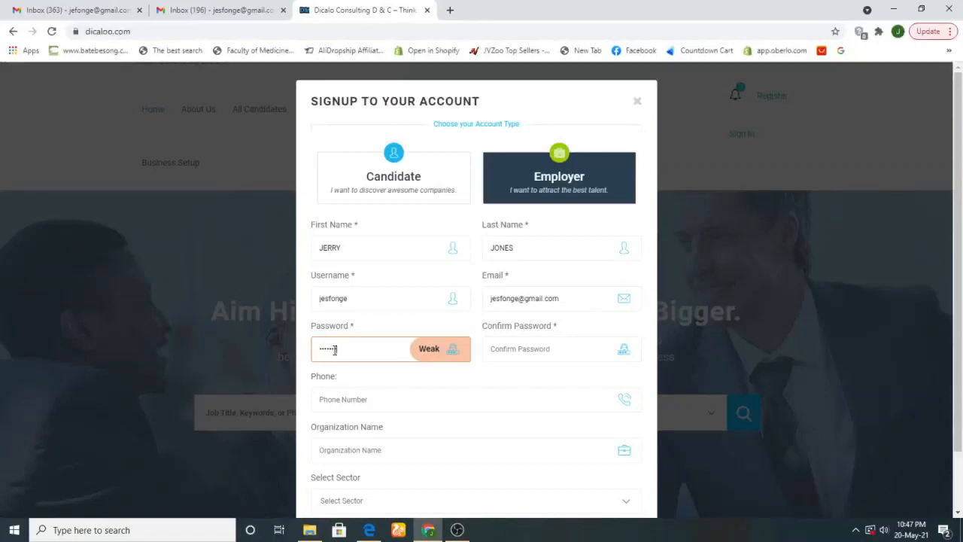
type("•••")
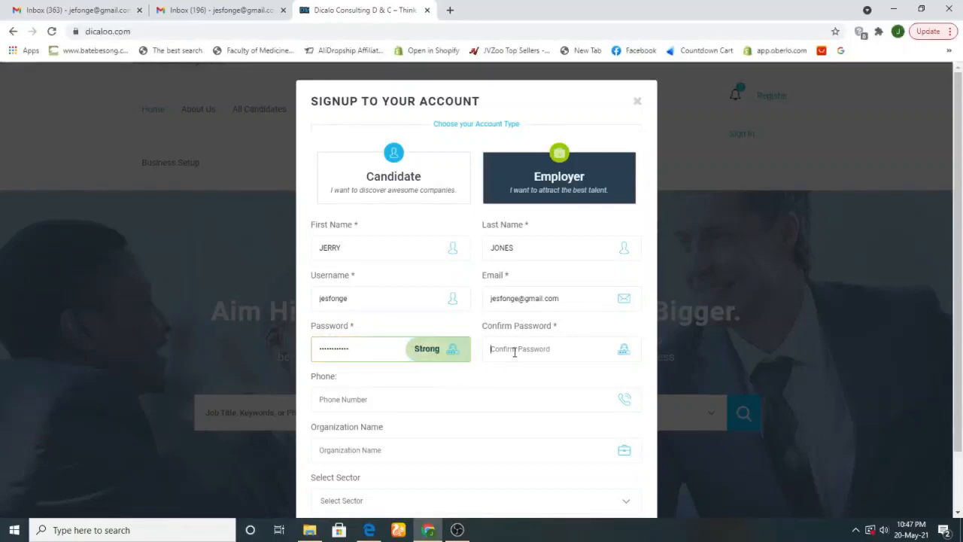
left_click(566, 298)
left_click(549, 338)
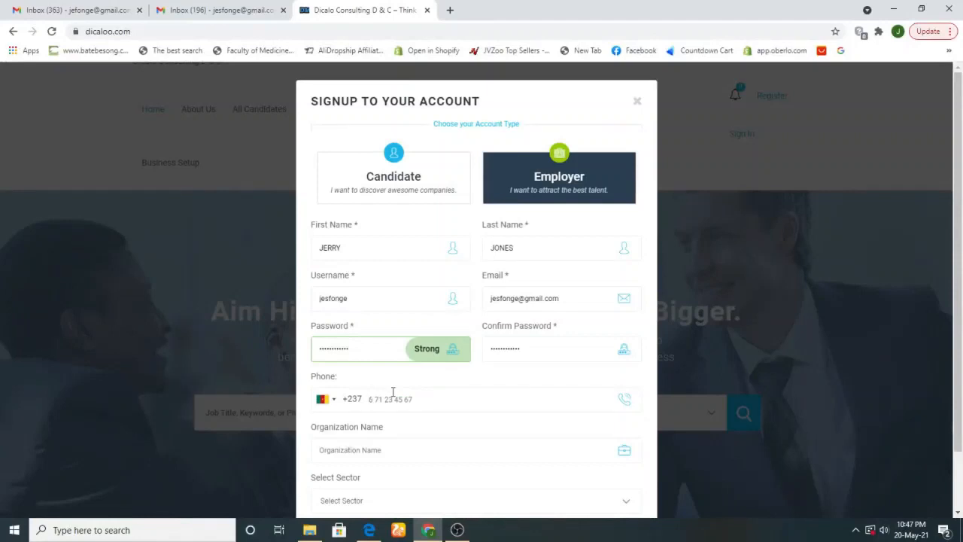
Enter the phone number and the organization name TEST RECRUITER
left_click(393, 391)
left_click(401, 456)
type("tEST")
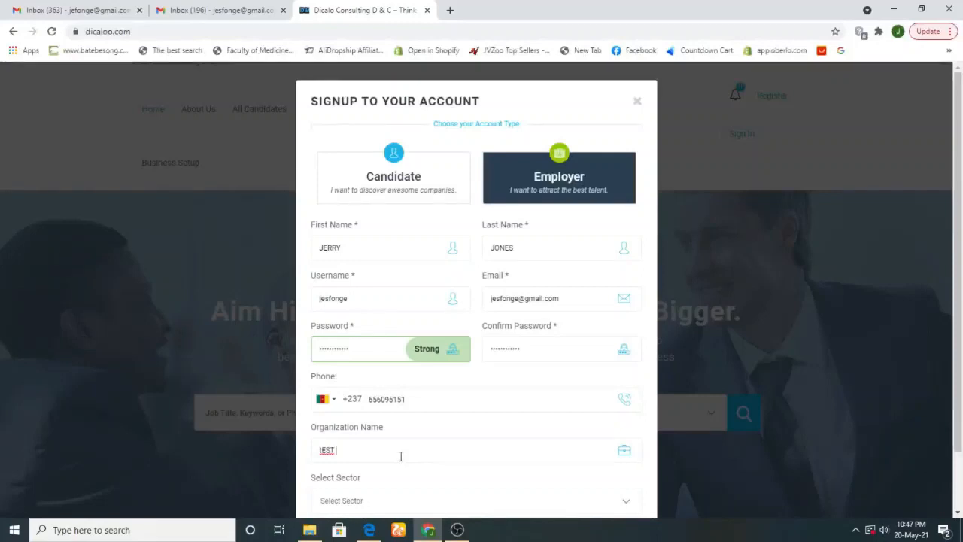
key("BackSpace")
key("BackSpace")
key("BackSpace")
key("BackSpace")
type("TESR")
key("BackSpace")
type("T ")
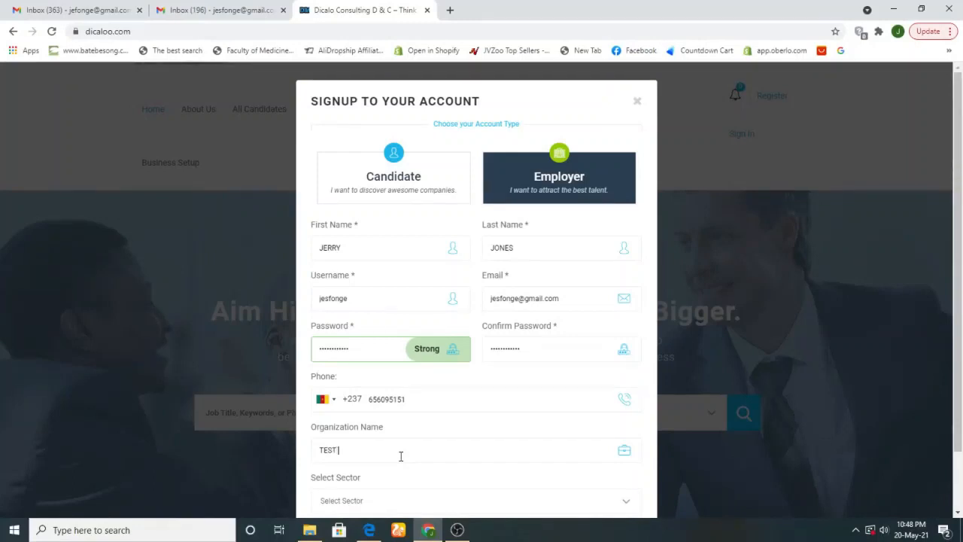
type("RECRUITER")
Choose Banking and finance as the sector and submit the sign-up
scroll(961, 418, "down", 2)
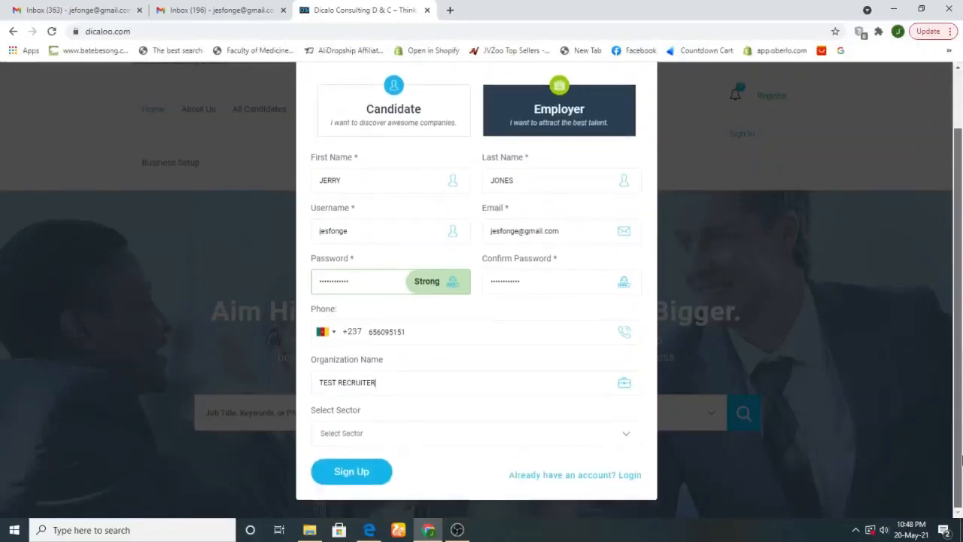
left_click(352, 432)
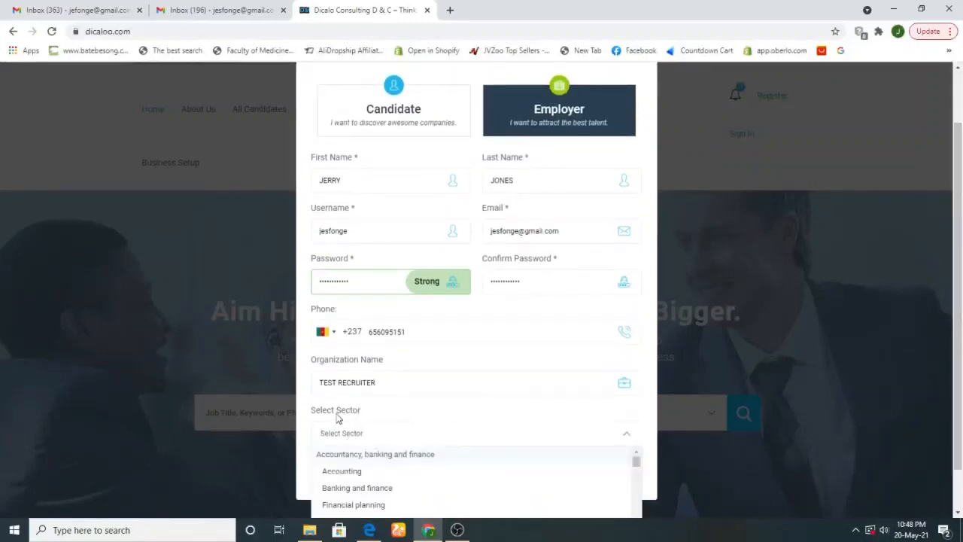
left_click(367, 490)
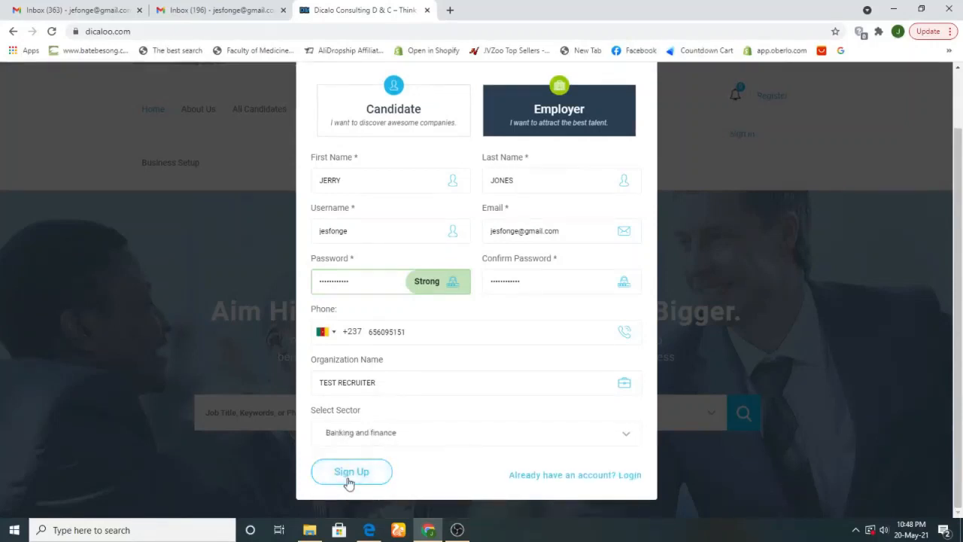
left_click(348, 481)
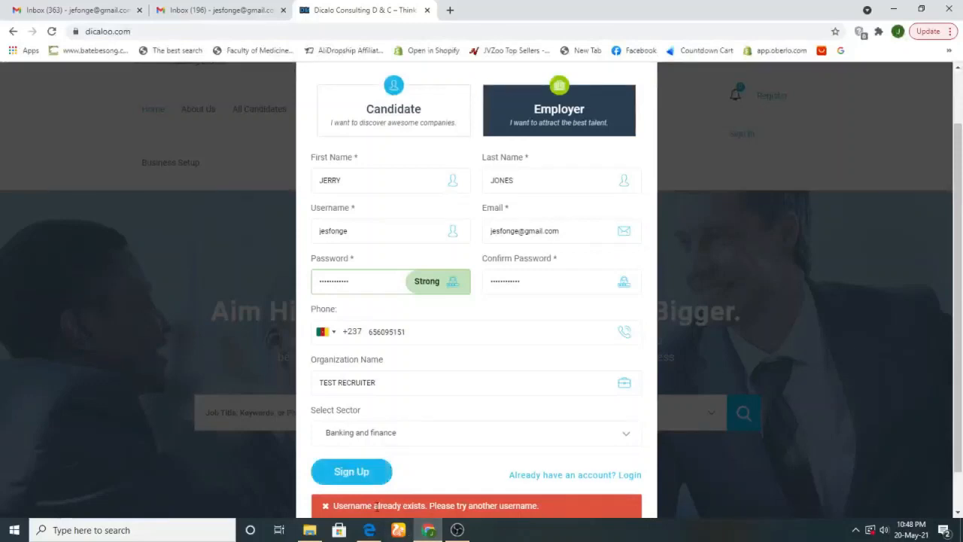
Drop one letter from the already-taken username and resubmit, reaching the TEST RECRUITER dashboard
scroll(406, 482, "down", 1)
left_click_drag(374, 459, 502, 470)
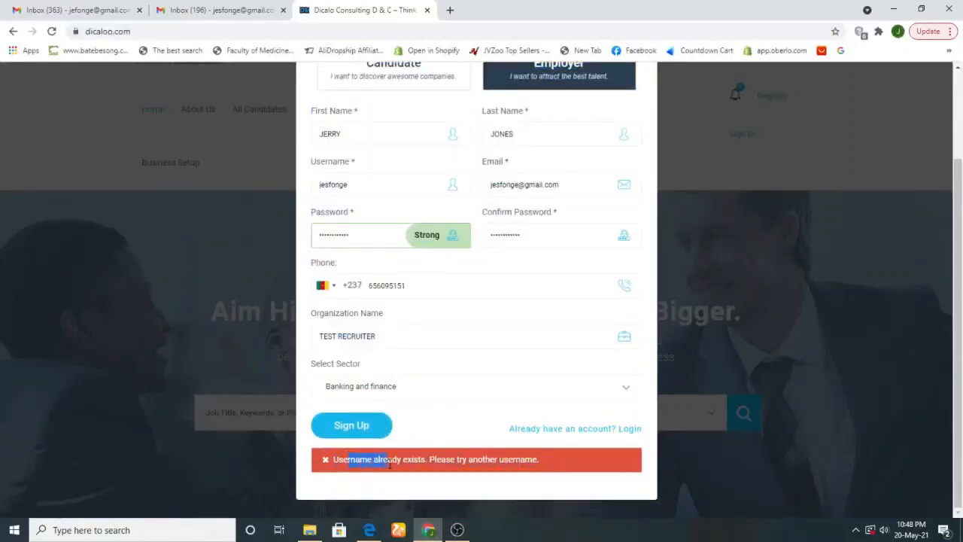
left_click_drag(389, 464, 572, 471)
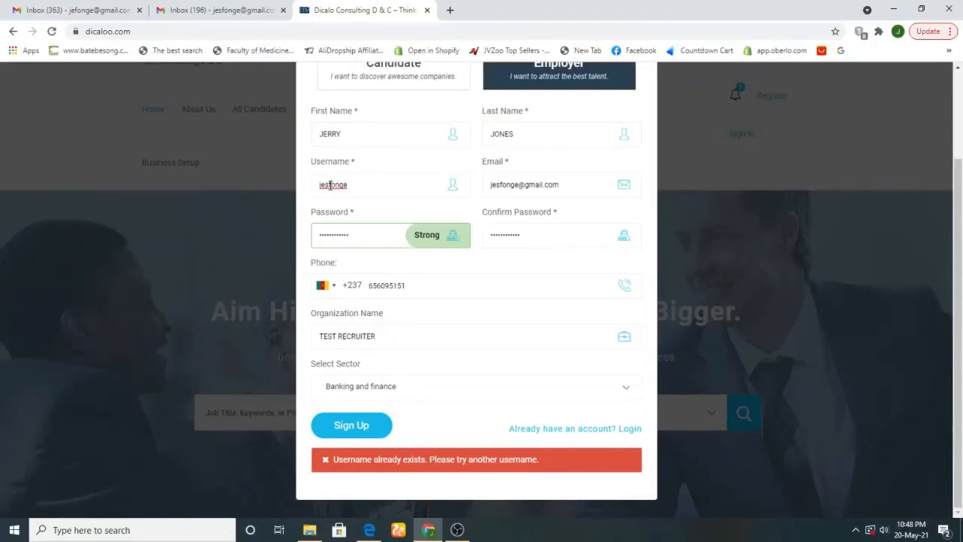
left_click(329, 186)
key("BackSpace")
left_click(351, 424)
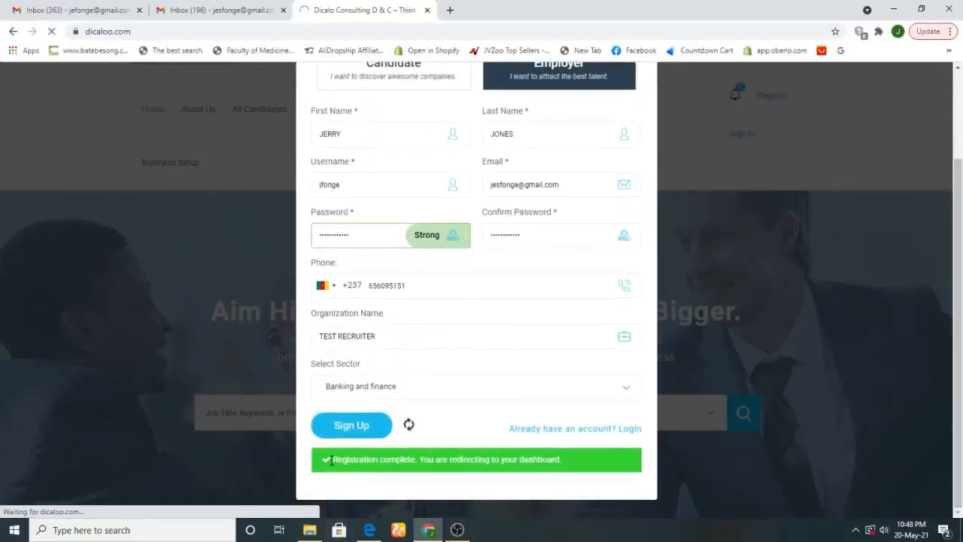
left_click_drag(332, 461, 380, 462)
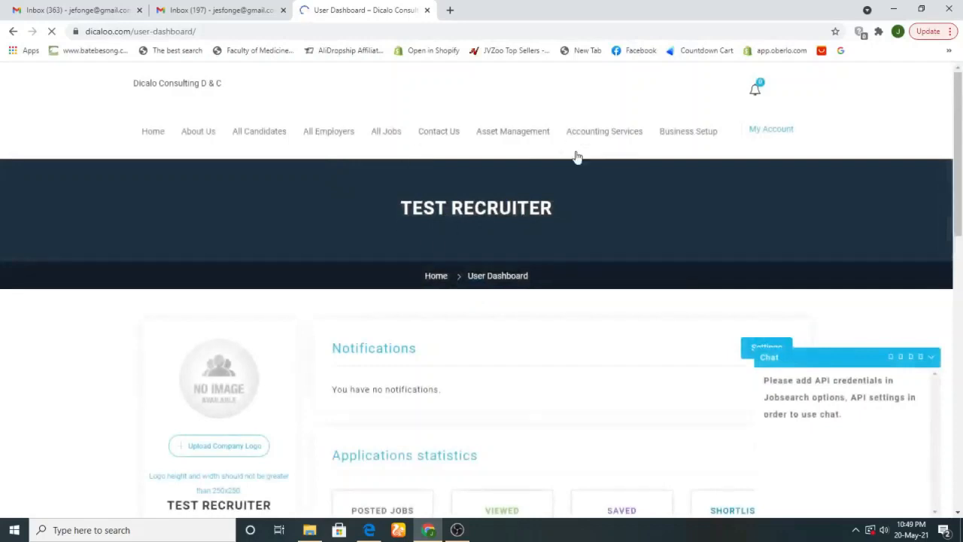
Minimise the dashboard chat panel into a bubble, revealing the 0 jobs and candidates counts
mouse_move(959, 150)
left_mouse_down()
mouse_move(961, 216)
mouse_move(962, 151)
left_mouse_up()
left_click_drag(378, 210, 550, 209)
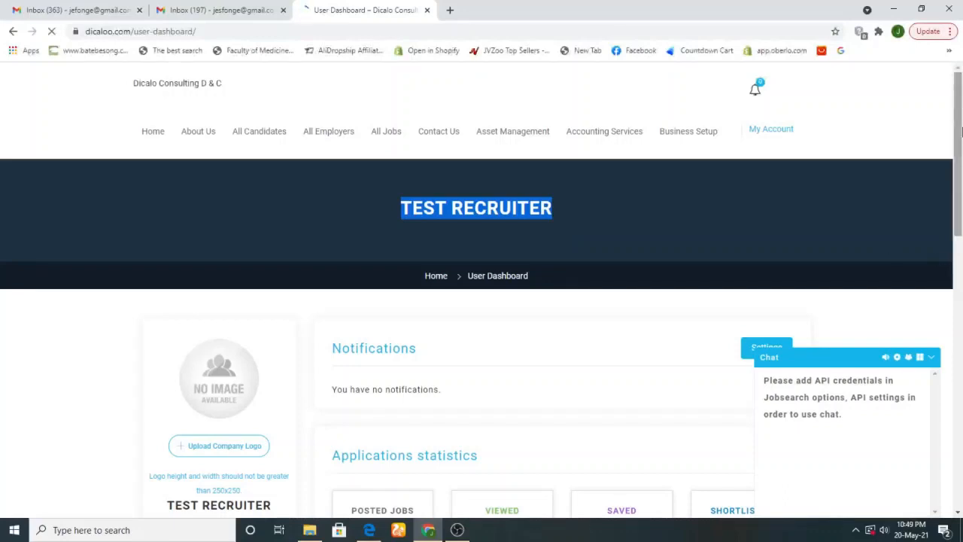
scroll(962, 131, "down", 3)
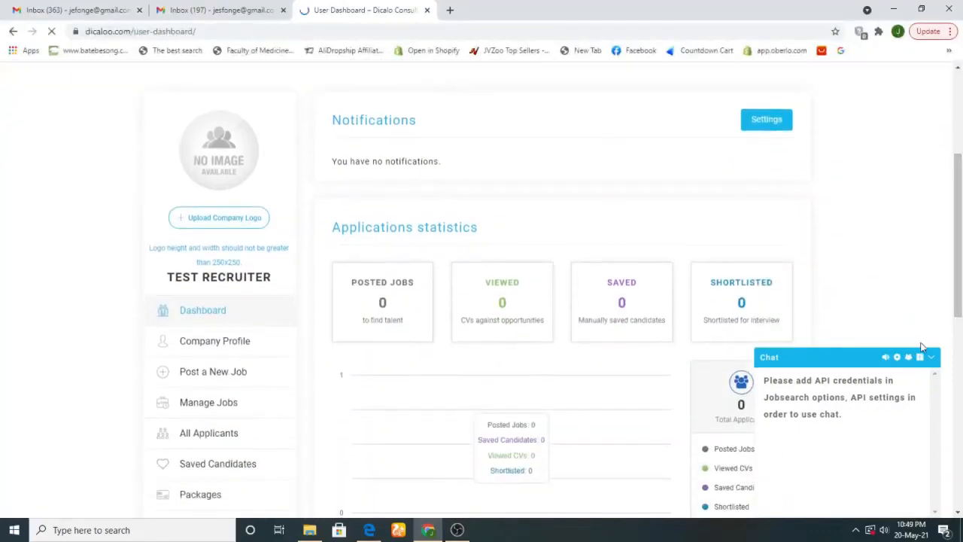
left_click(933, 357)
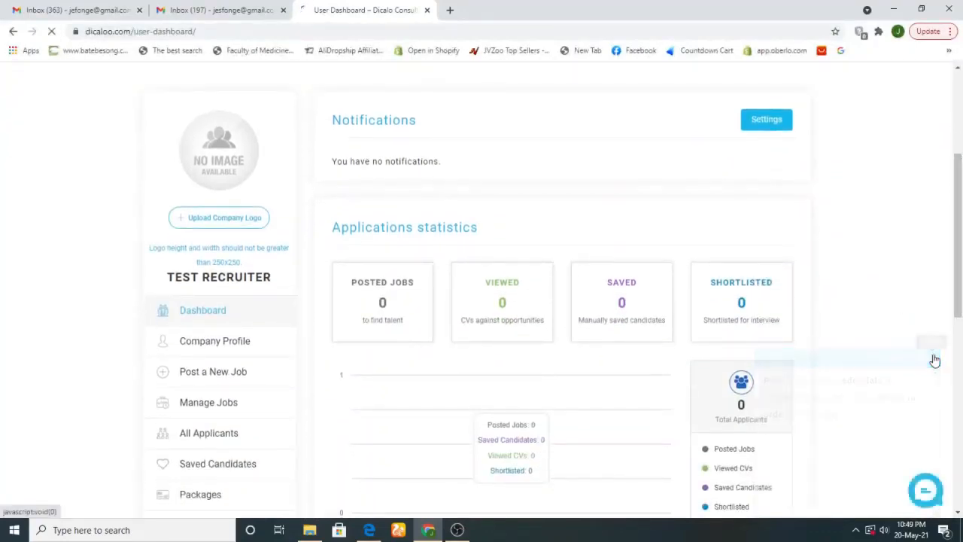
scroll(961, 256, "down", 1)
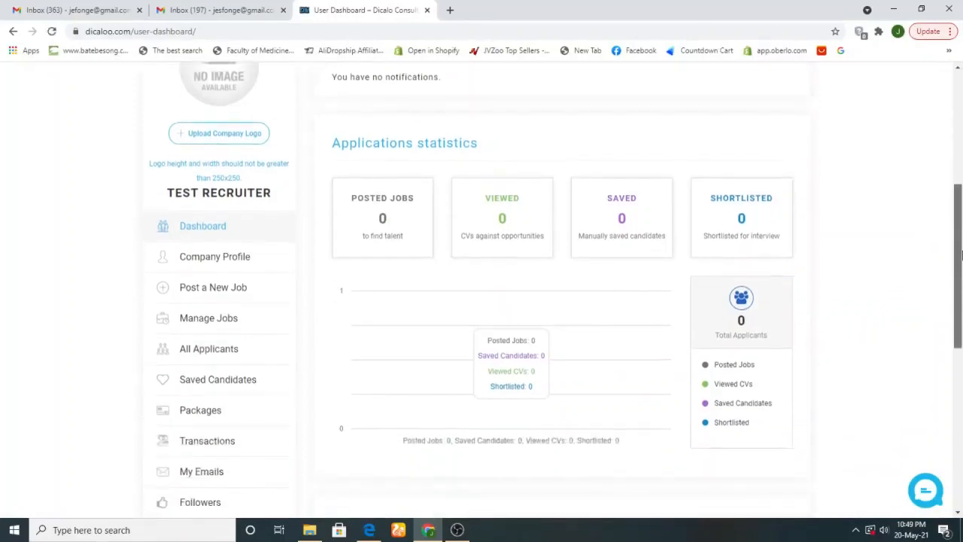
left_click_drag(961, 256, 962, 179)
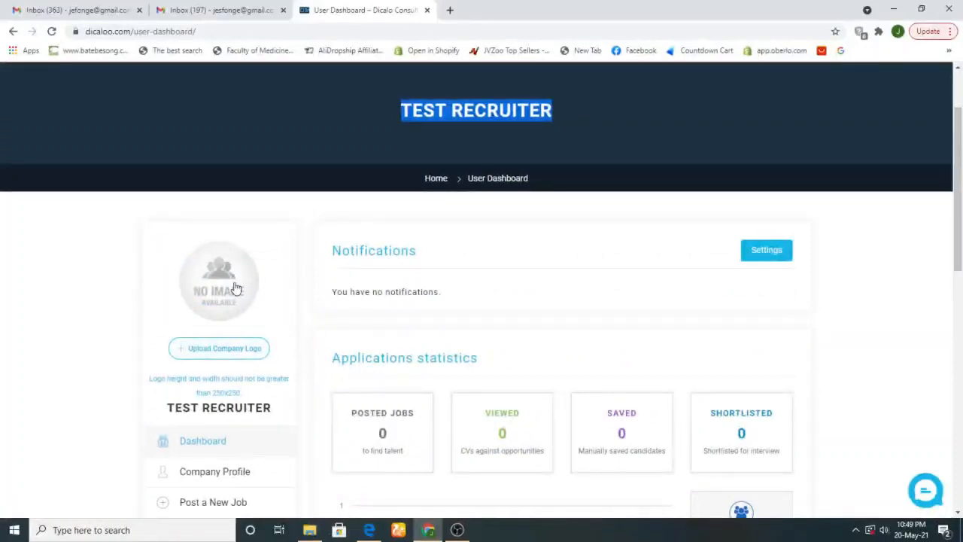
Try ac5.jpg from Desktop > WORDPRESS > DICALO MEDIA > Media as logo; dismiss the 250x250 warning
left_click(227, 349)
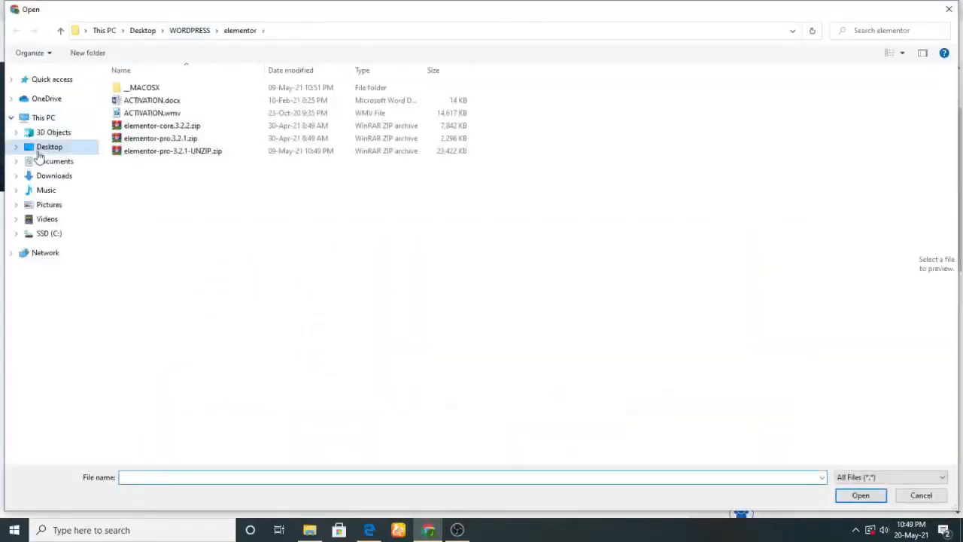
left_click(41, 150)
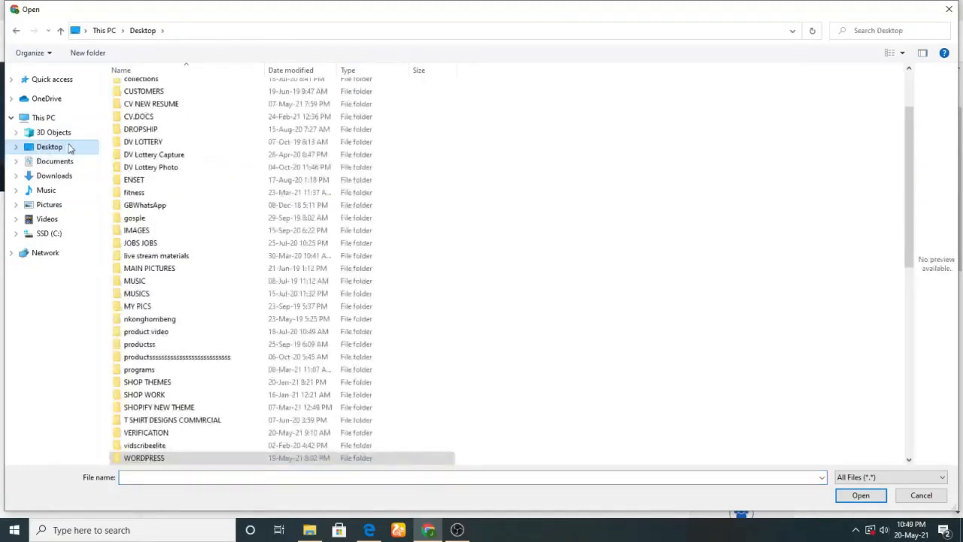
double_click(145, 461)
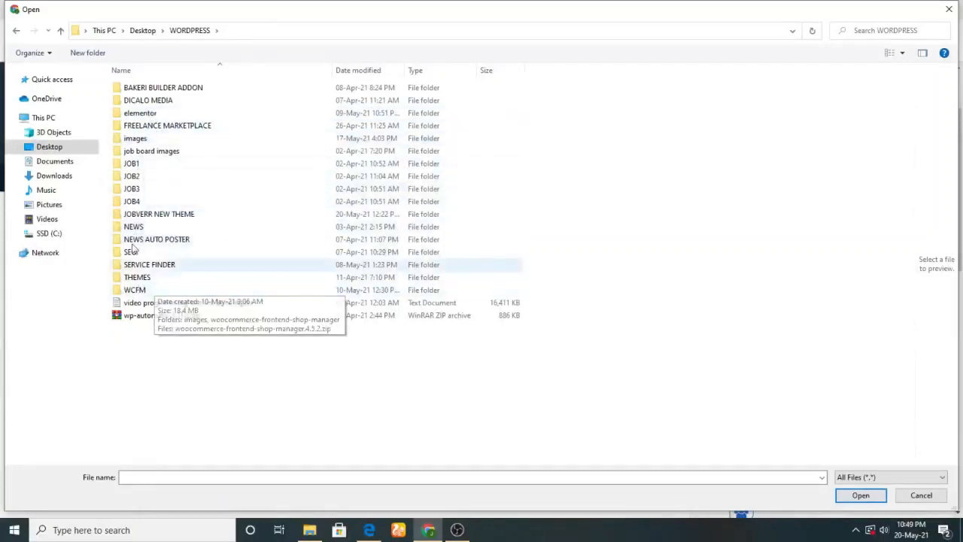
double_click(155, 102)
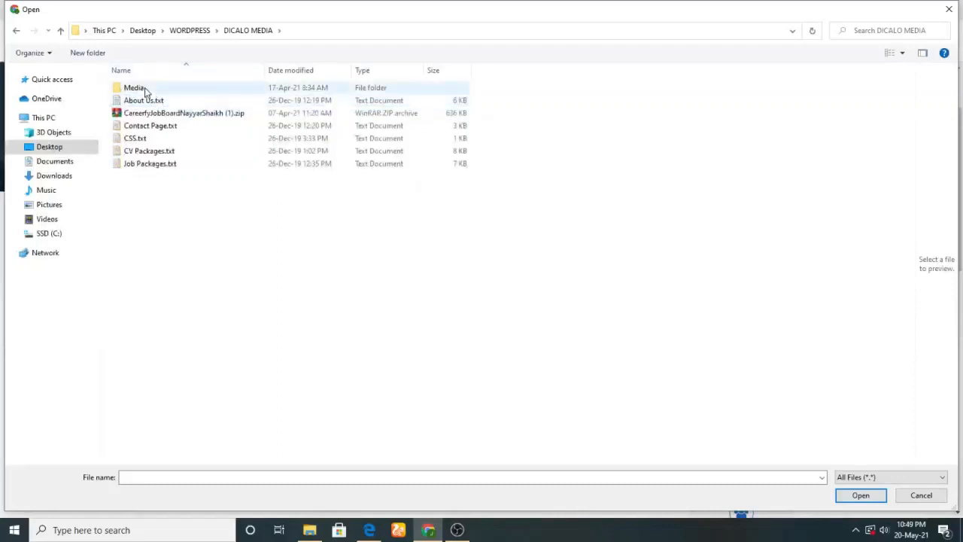
double_click(134, 88)
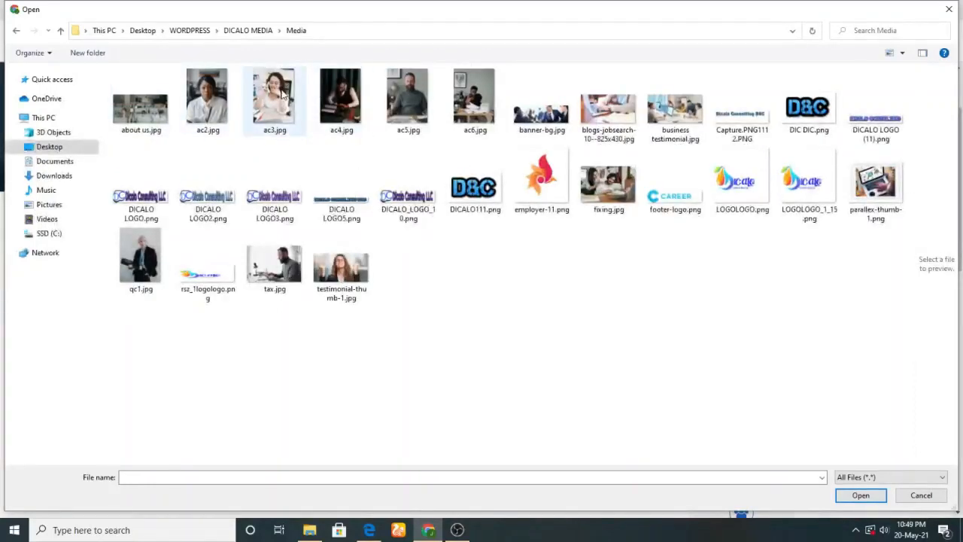
left_click(394, 91)
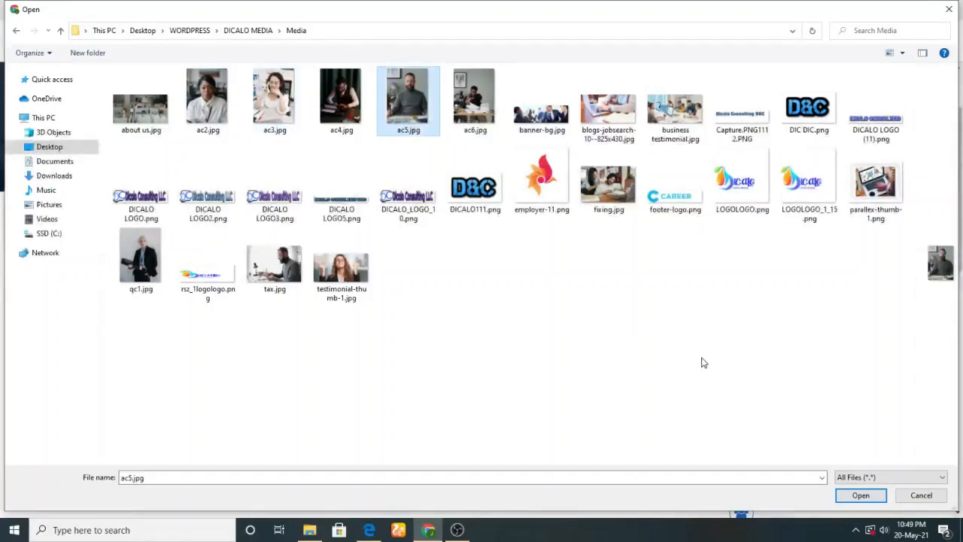
left_click(859, 495)
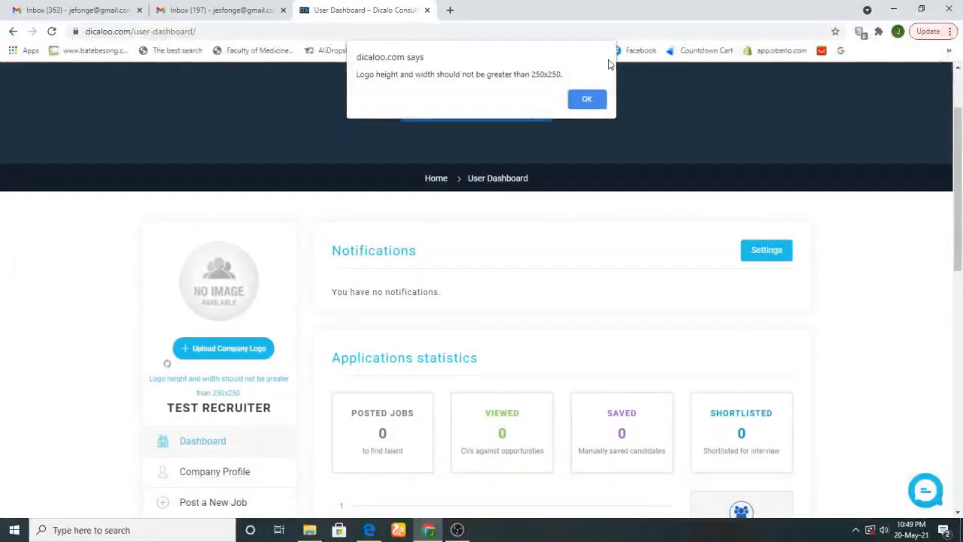
left_click(587, 100)
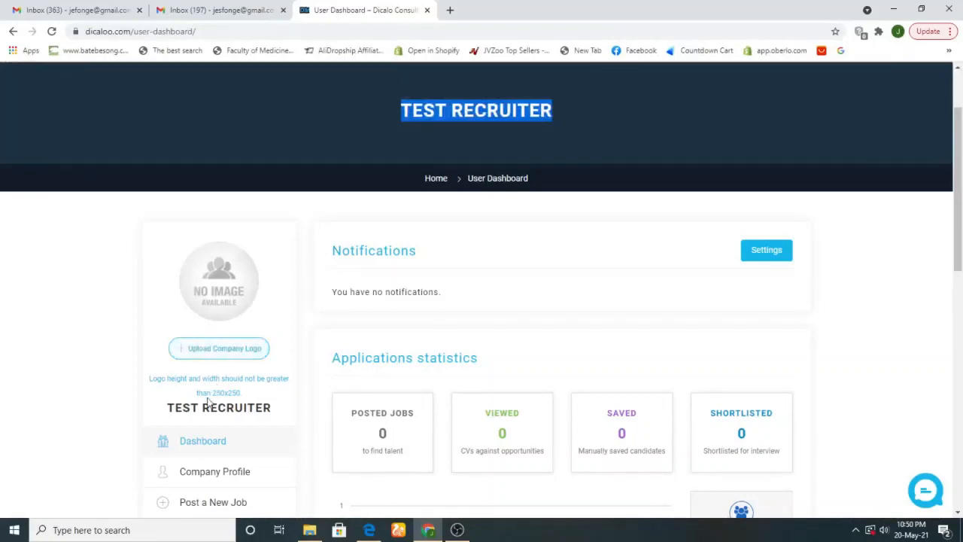
Upload employer-11.png as the TEST RECRUITER company logo instead
left_click_drag(211, 393, 257, 398)
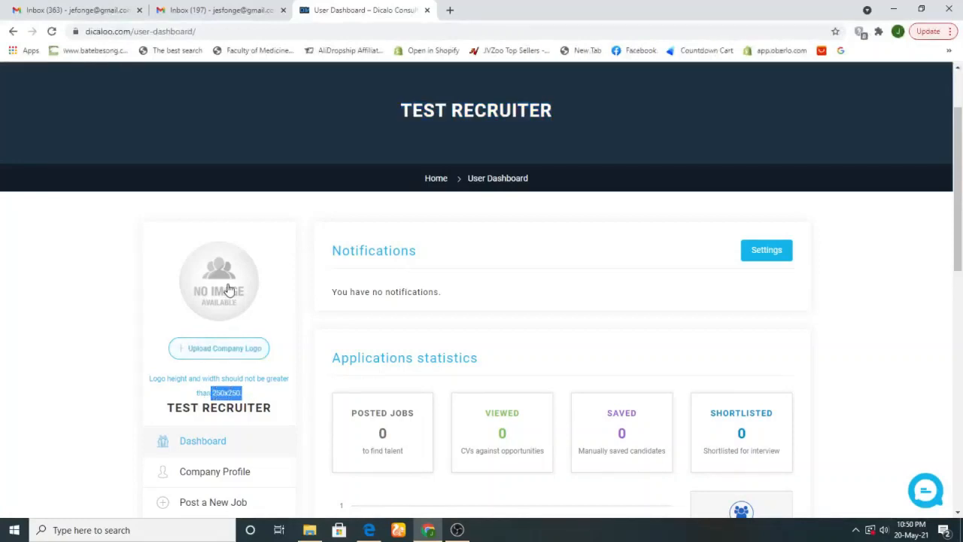
left_click(213, 349)
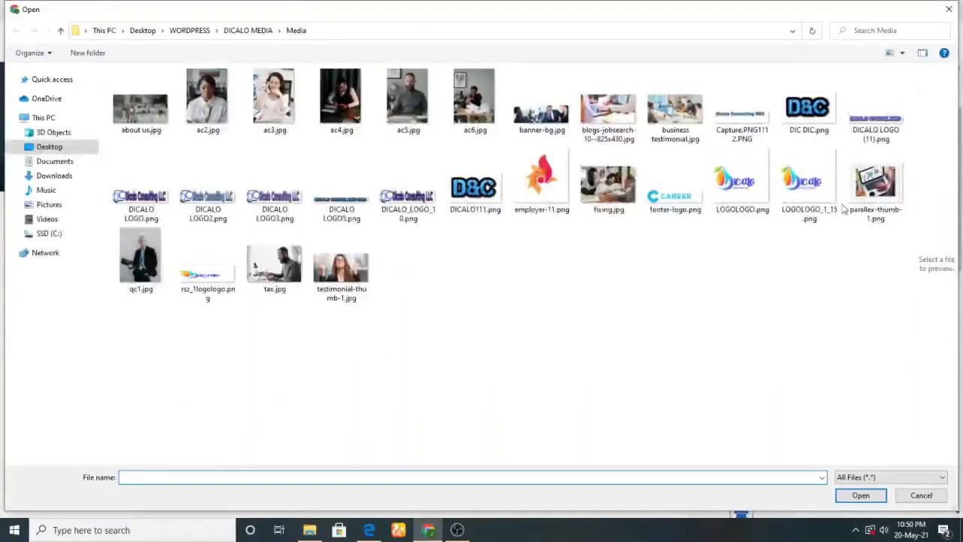
left_click(549, 195)
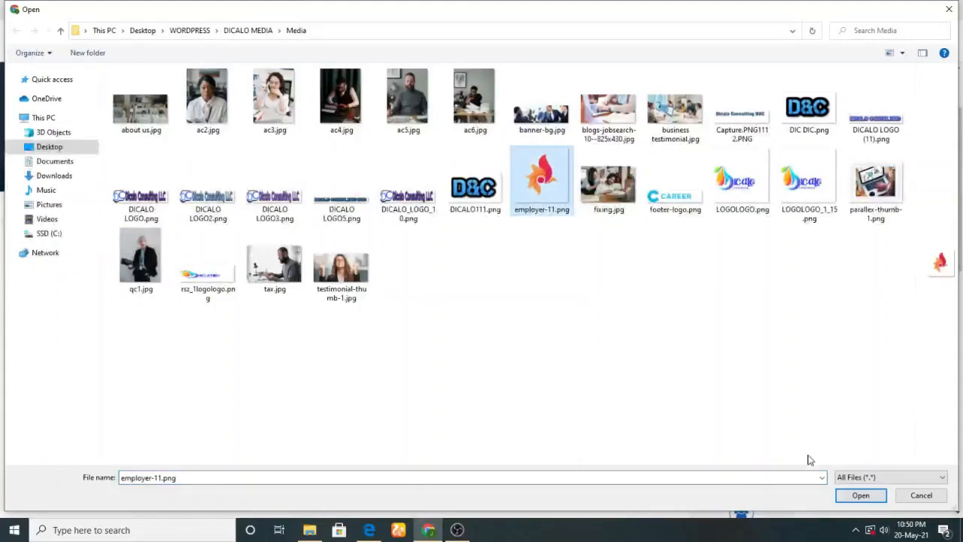
left_click(862, 497)
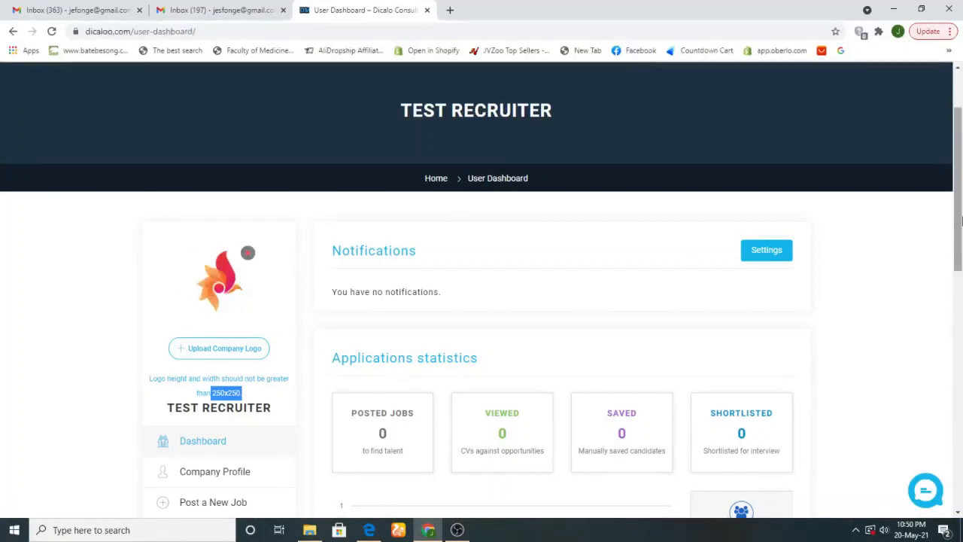
left_click_drag(959, 228, 961, 254)
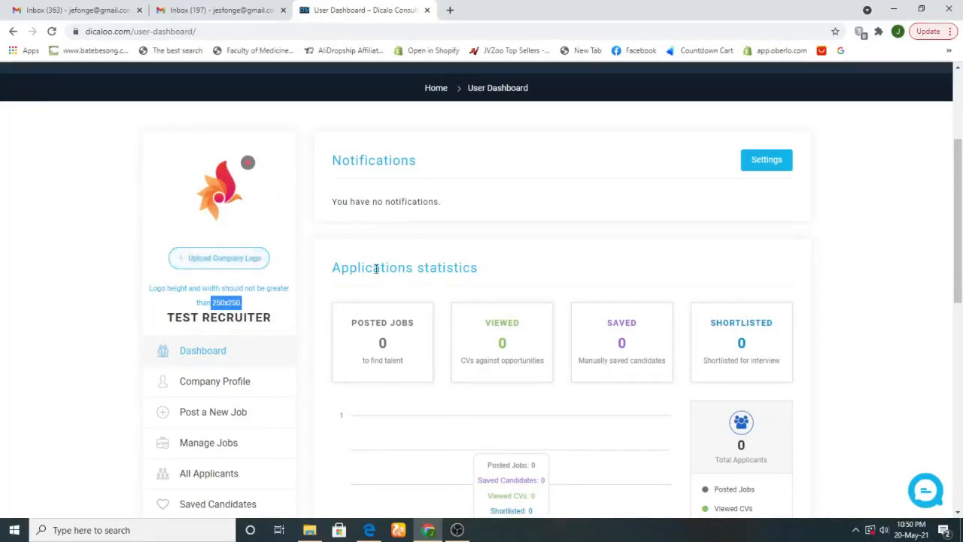
left_click_drag(329, 270, 475, 275)
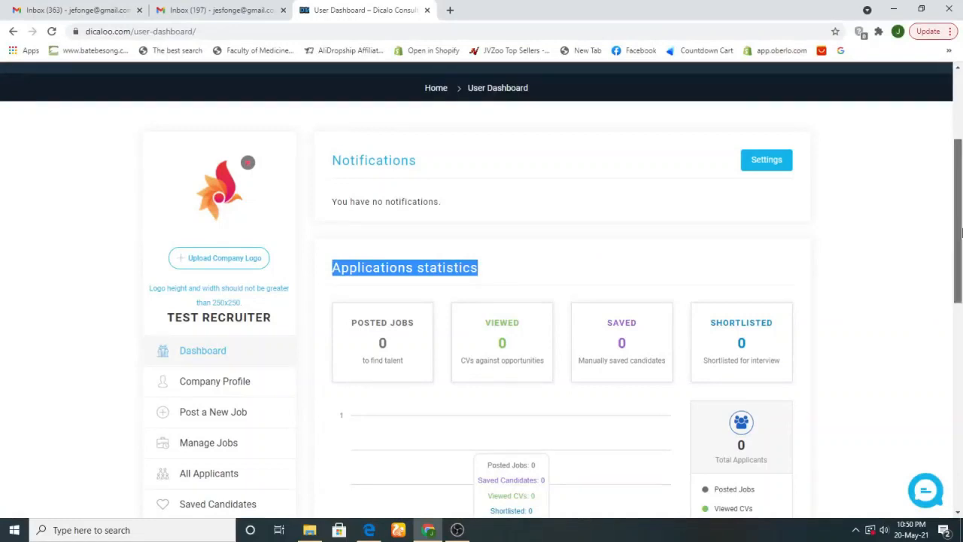
left_click_drag(961, 233, 962, 290)
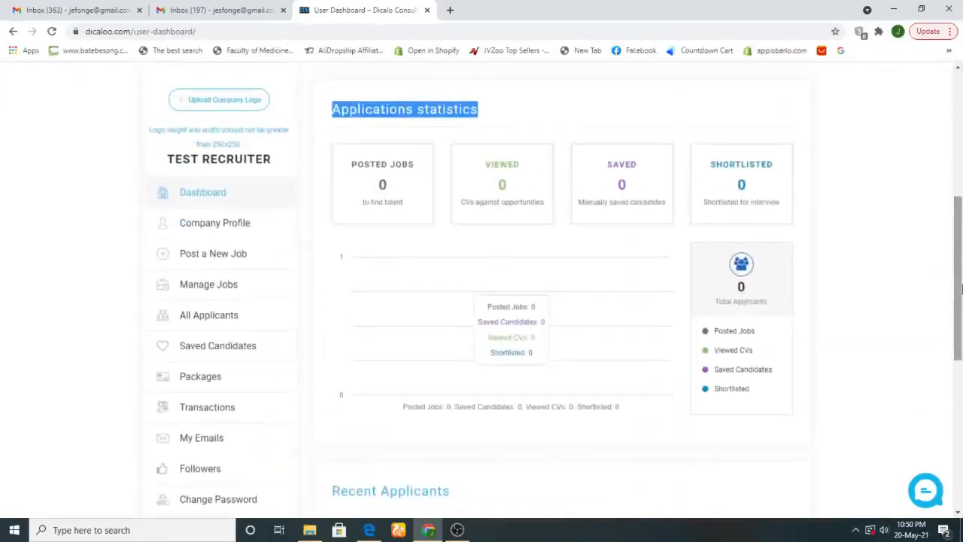
left_click_drag(356, 160, 402, 205)
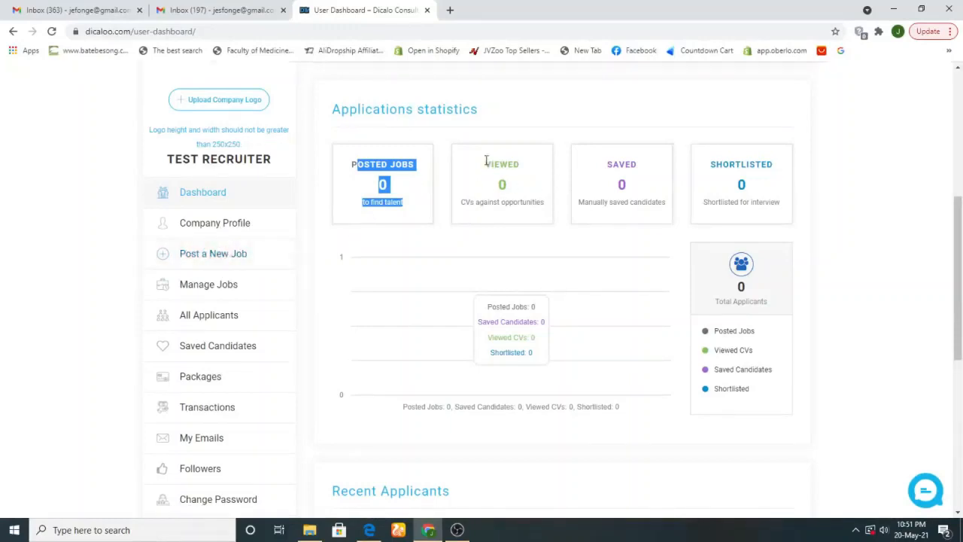
left_click_drag(486, 163, 552, 214)
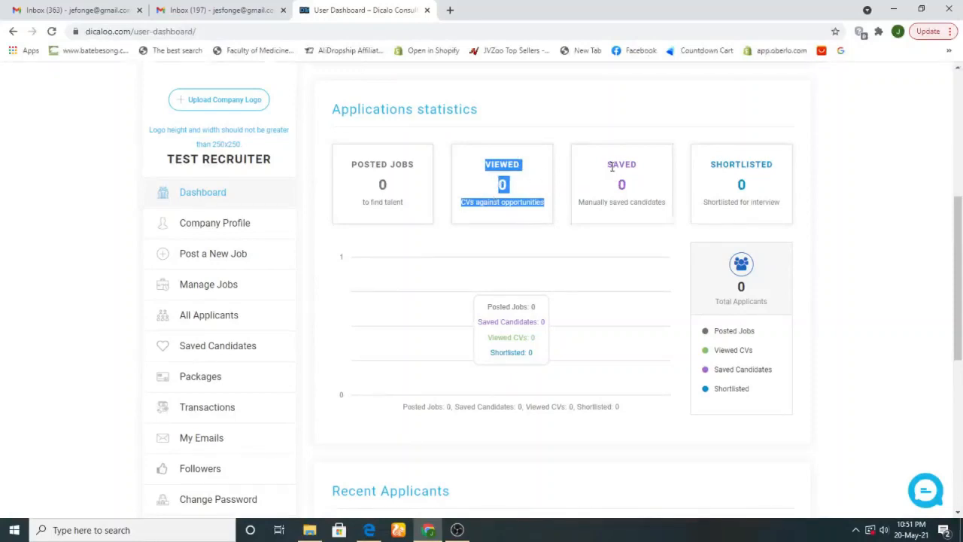
left_click_drag(612, 164, 685, 210)
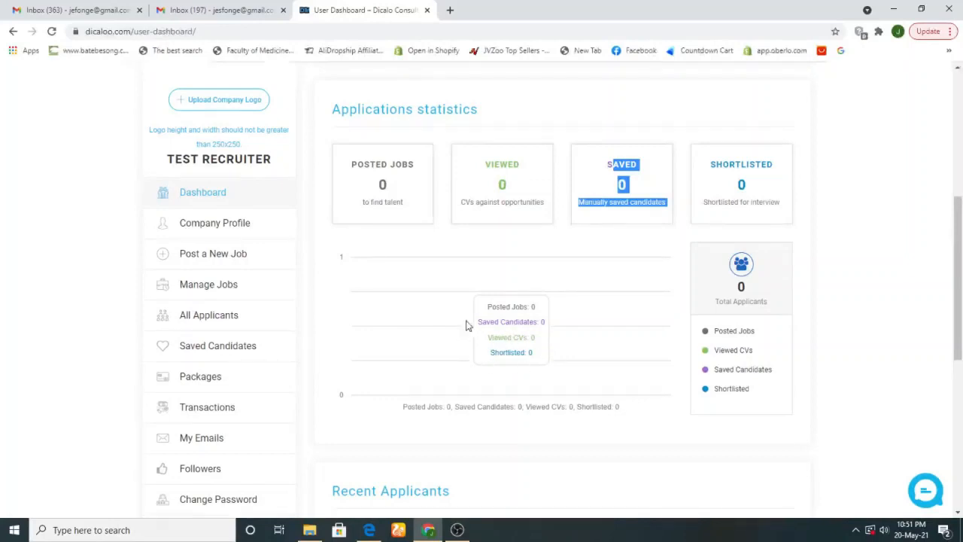
scroll(723, 235, "down", 3)
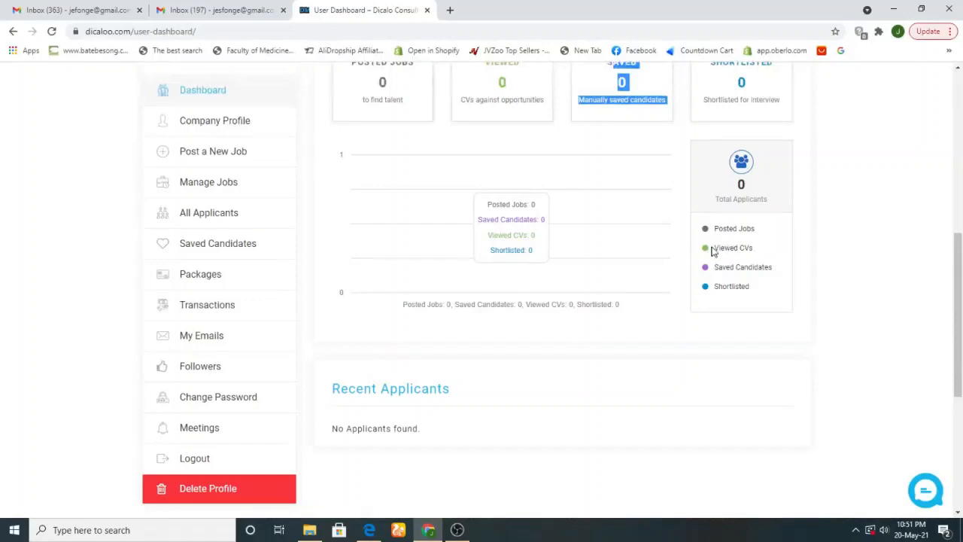
left_click_drag(713, 250, 772, 258)
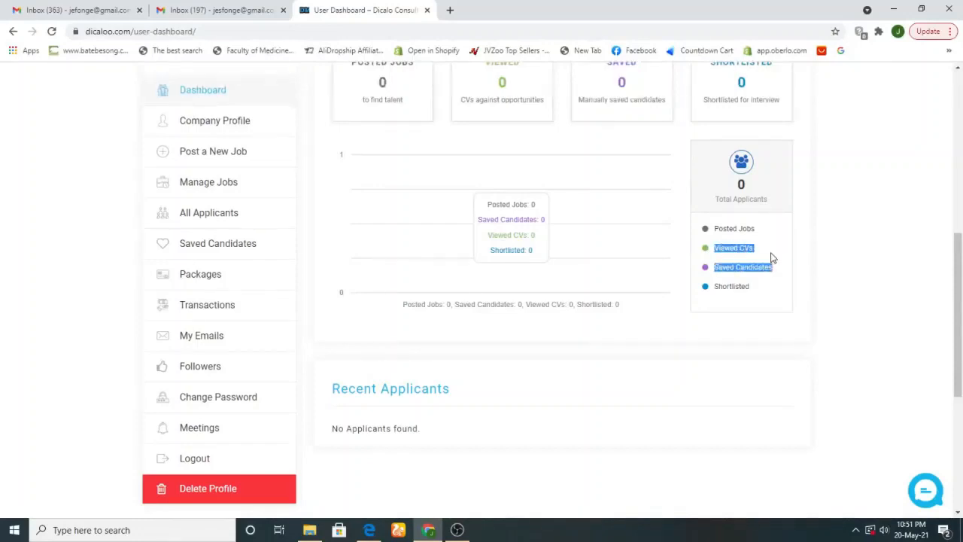
left_click(873, 255)
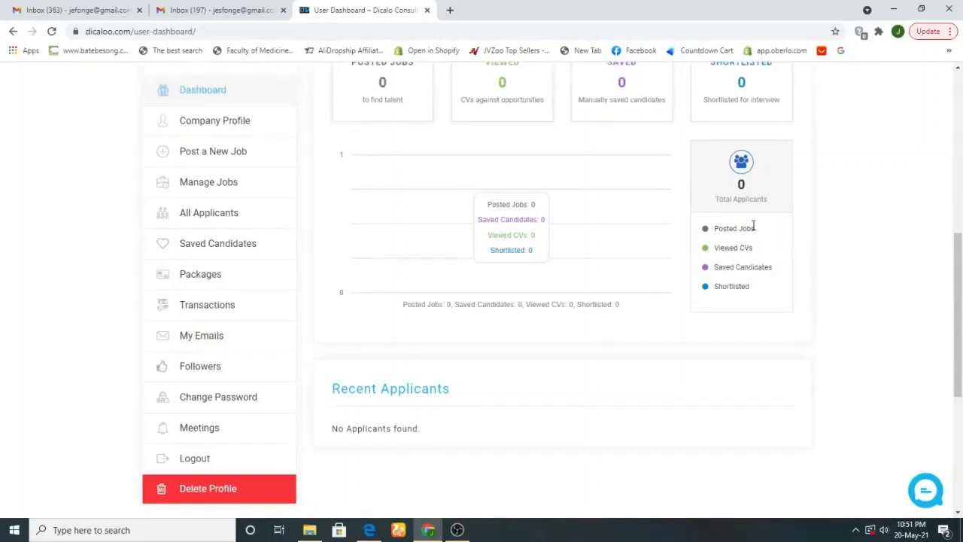
left_click_drag(757, 230, 736, 228)
left_click_drag(720, 268, 782, 273)
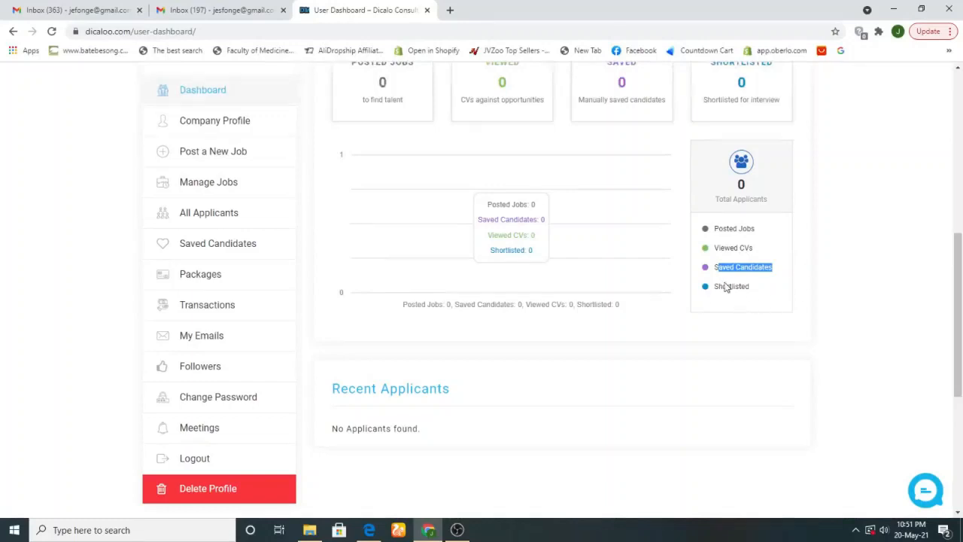
left_click_drag(719, 288, 755, 294)
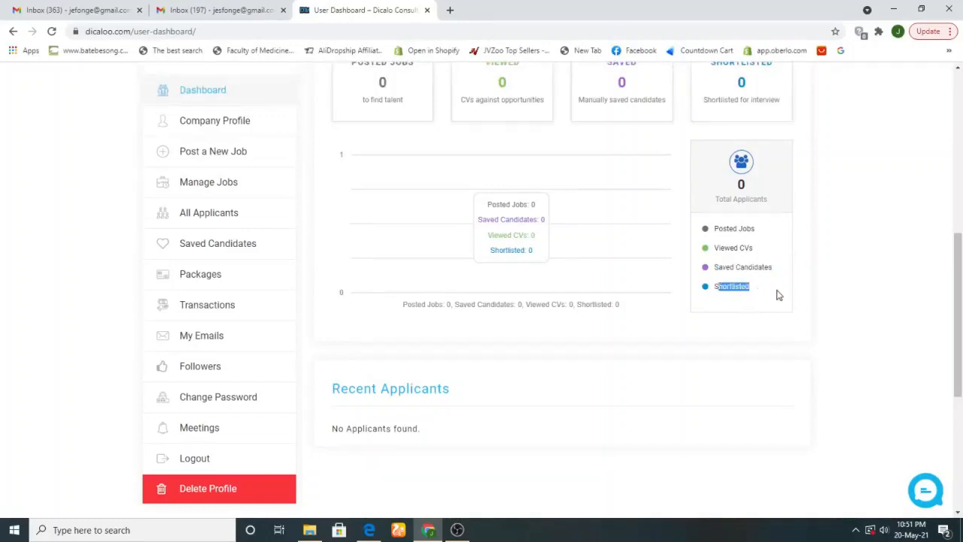
left_click_drag(962, 313, 962, 334)
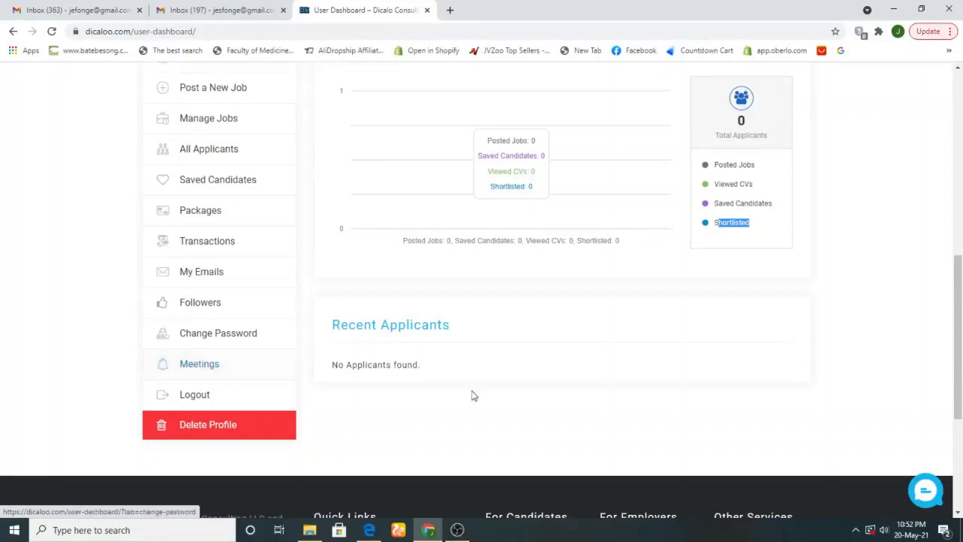
mouse_move(962, 380)
left_mouse_down()
mouse_move(962, 323)
mouse_move(962, 380)
mouse_move(962, 371)
left_mouse_up()
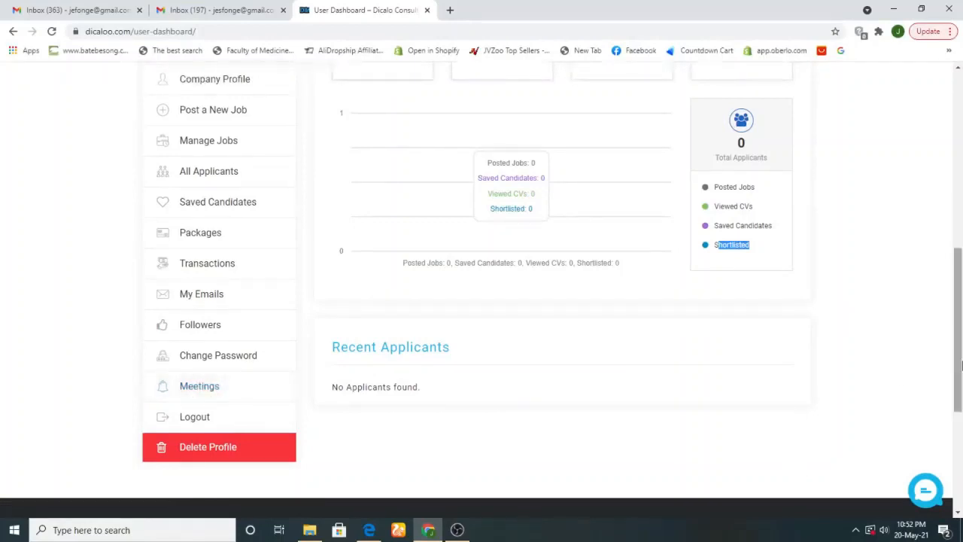
left_click_drag(959, 360, 961, 308)
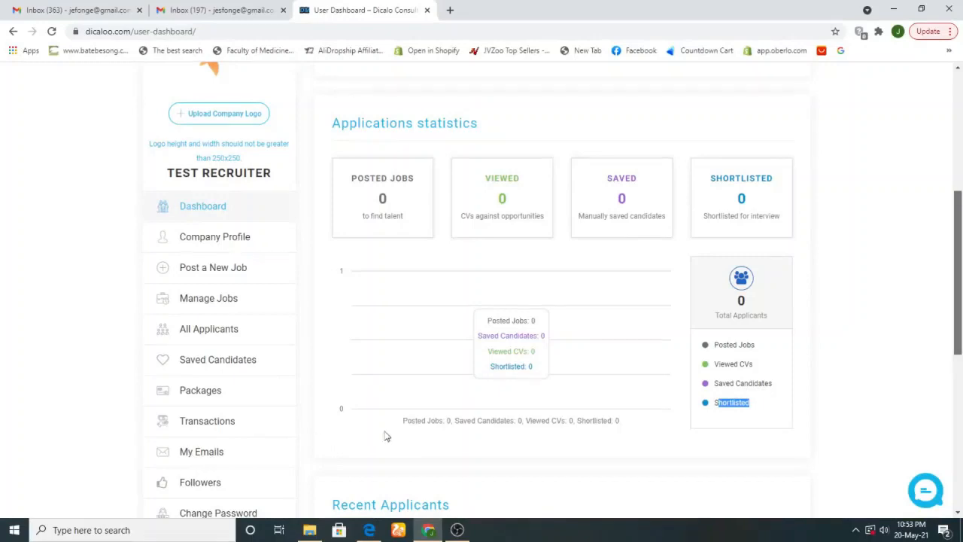
scroll(451, 410, "down", 3)
scroll(693, 382, "up", 3)
scroll(960, 316, "down", 3)
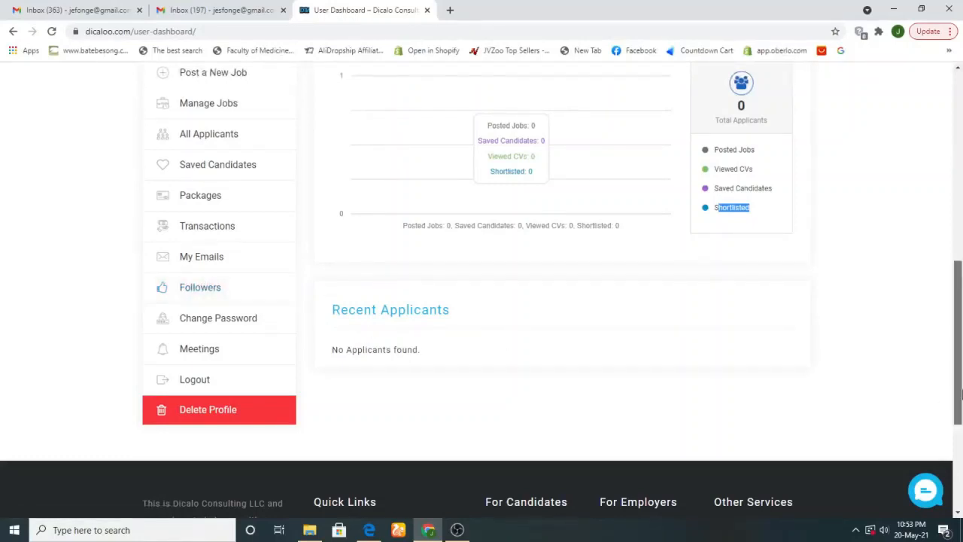
left_click_drag(959, 396, 960, 335)
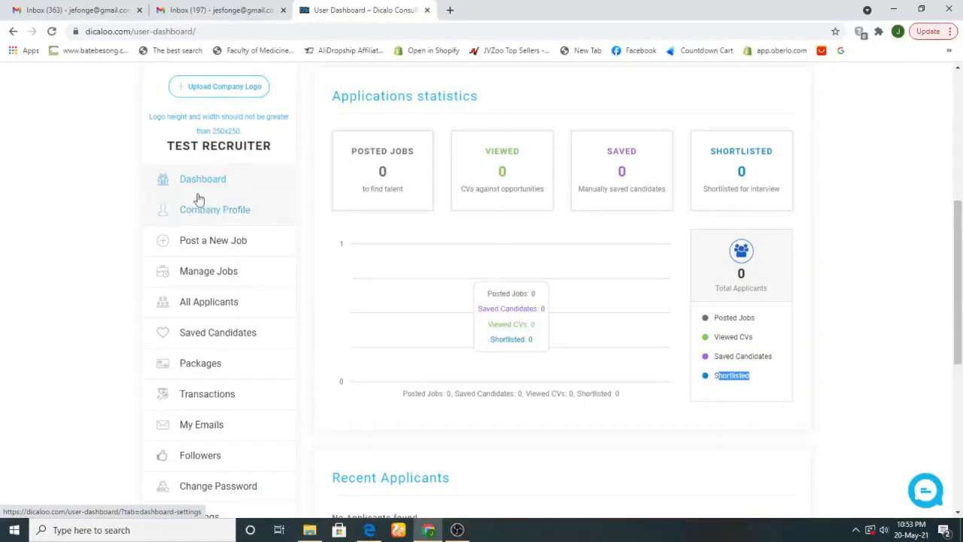
Open Company Profile and keep the sector on Banking and finance after briefly trying Accounting
left_click(203, 217)
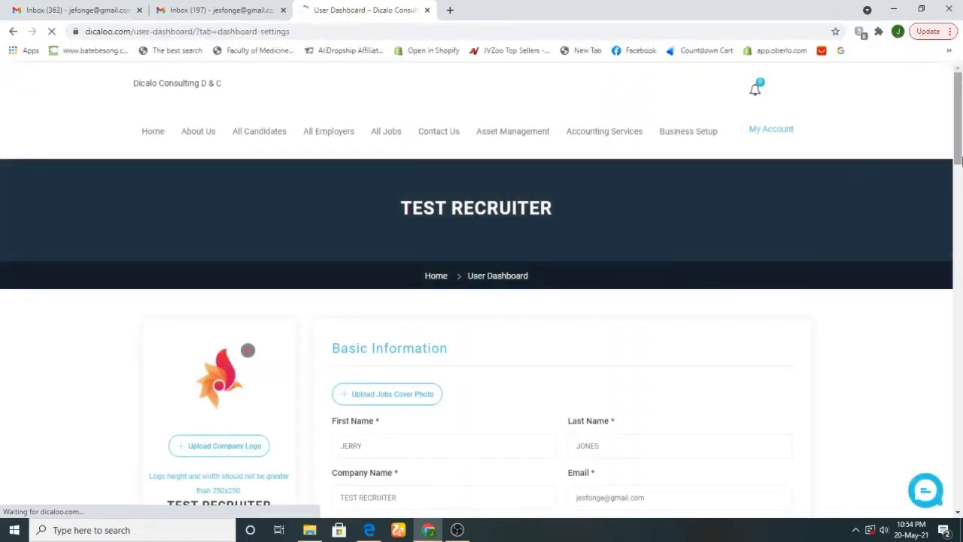
left_click_drag(959, 157, 961, 212)
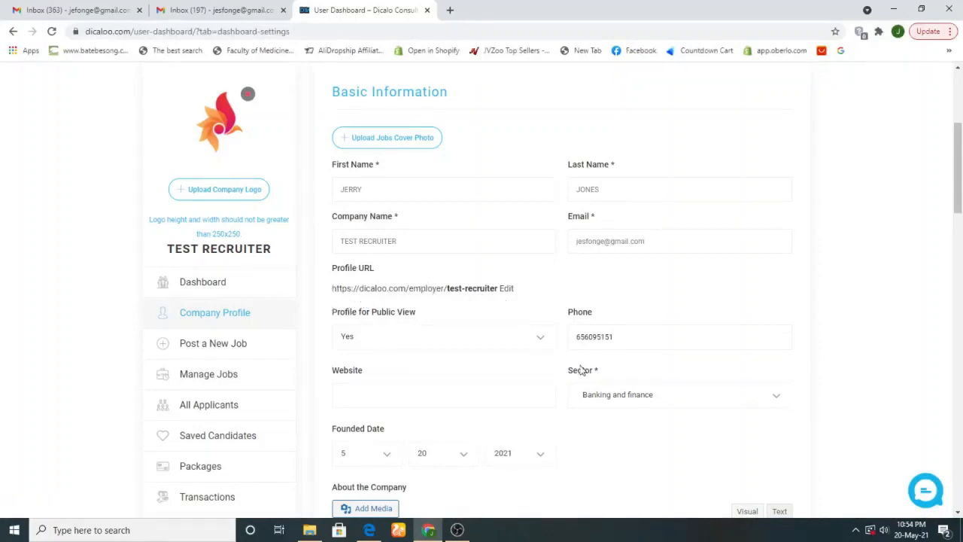
scroll(960, 241, "down", 3)
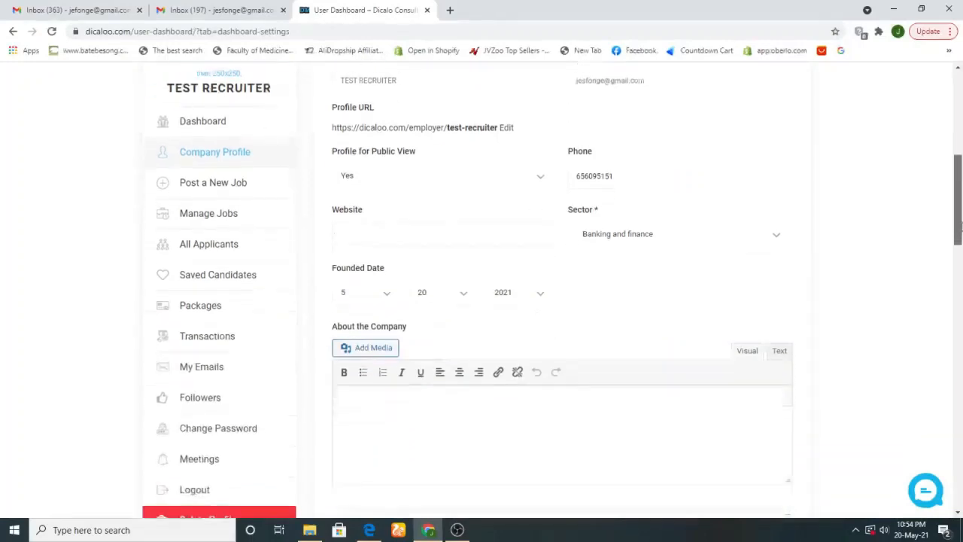
mouse_move(960, 240)
left_mouse_down()
mouse_move(959, 273)
mouse_move(960, 221)
left_mouse_up()
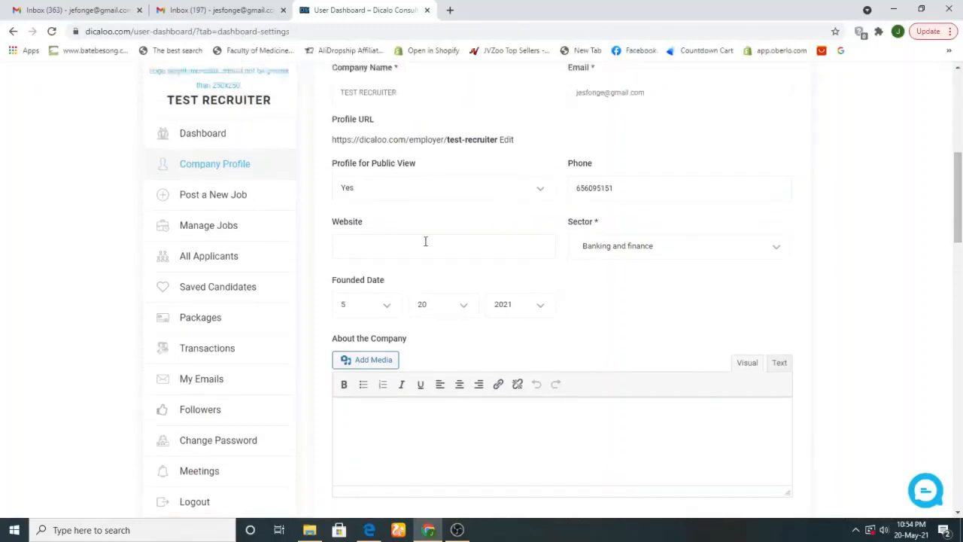
left_click(368, 248)
left_click(749, 249)
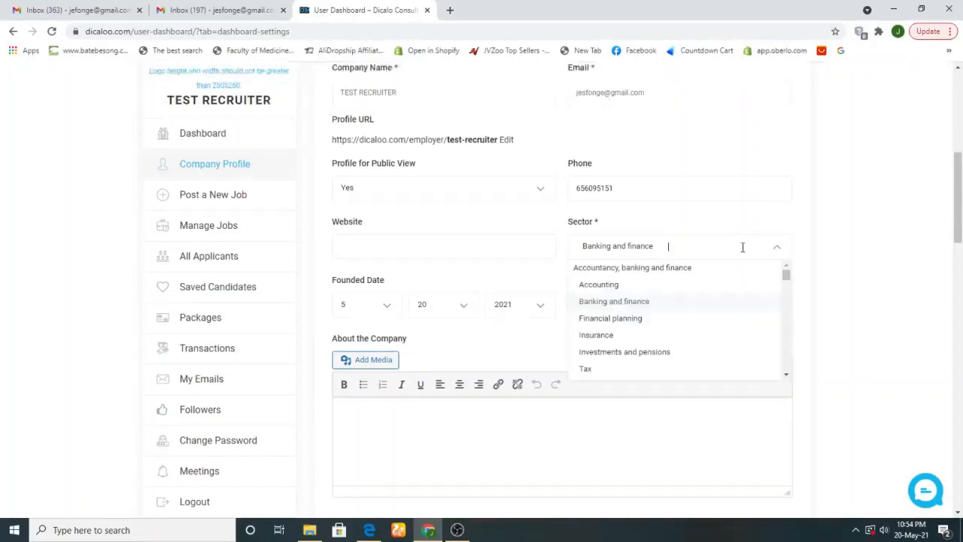
left_click(639, 287)
left_click(642, 254)
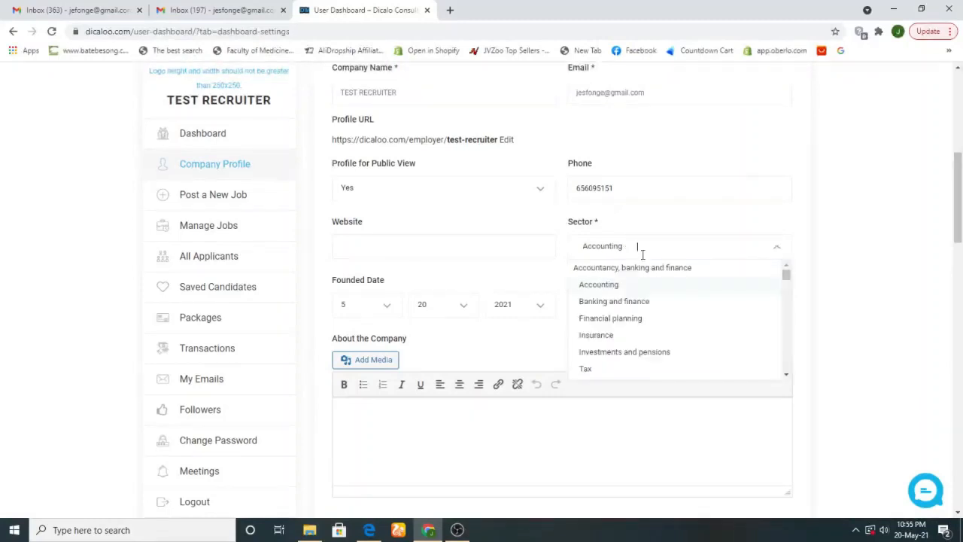
left_click(621, 303)
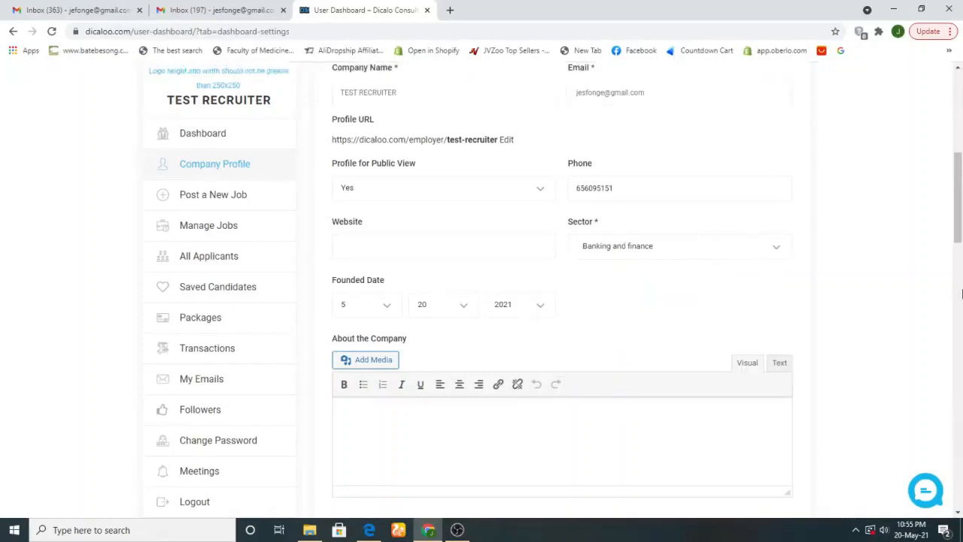
left_click_drag(959, 226, 961, 271)
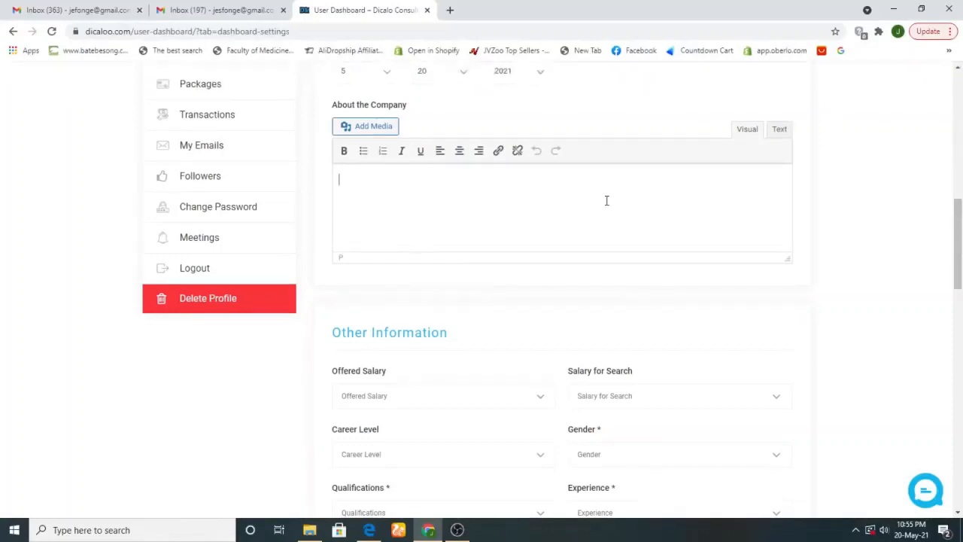
Set offered salary 5000, search salary 3000, career level Manager and gender Male
left_click_drag(960, 241, 960, 288)
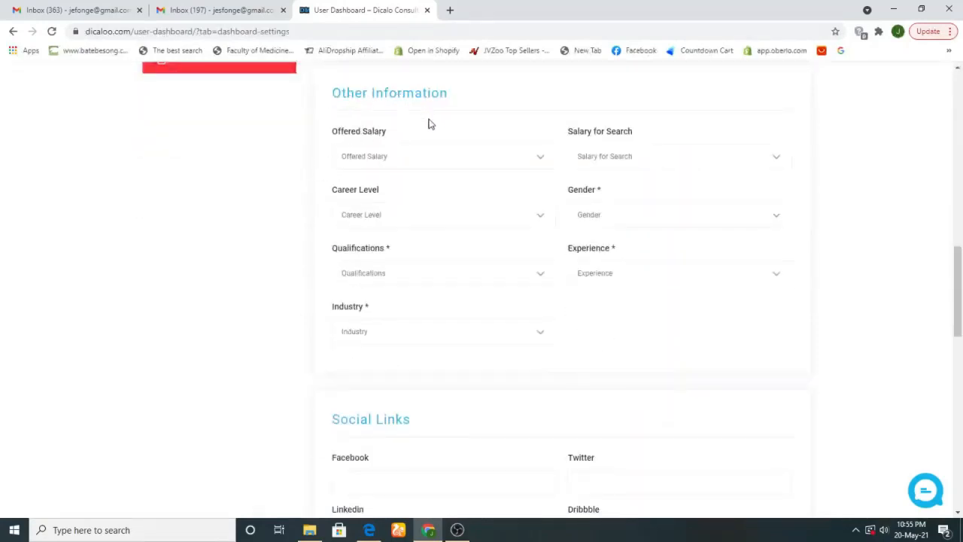
left_click(384, 156)
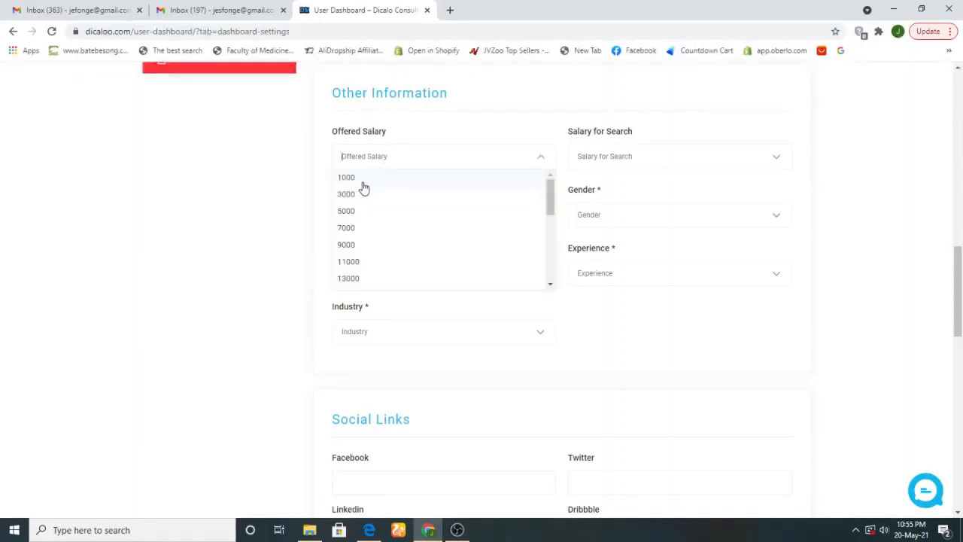
left_click(363, 179)
left_click(384, 156)
left_click(354, 214)
left_click(636, 158)
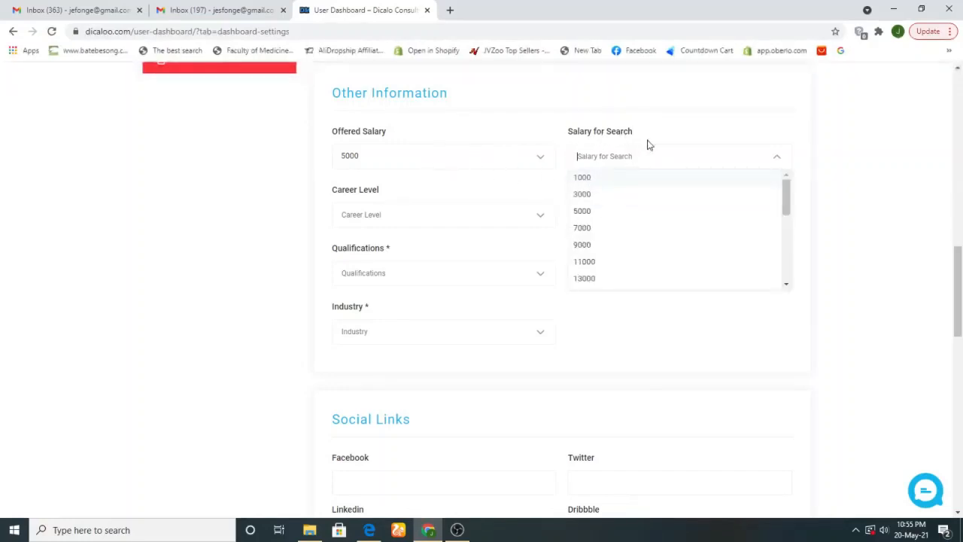
left_click(585, 197)
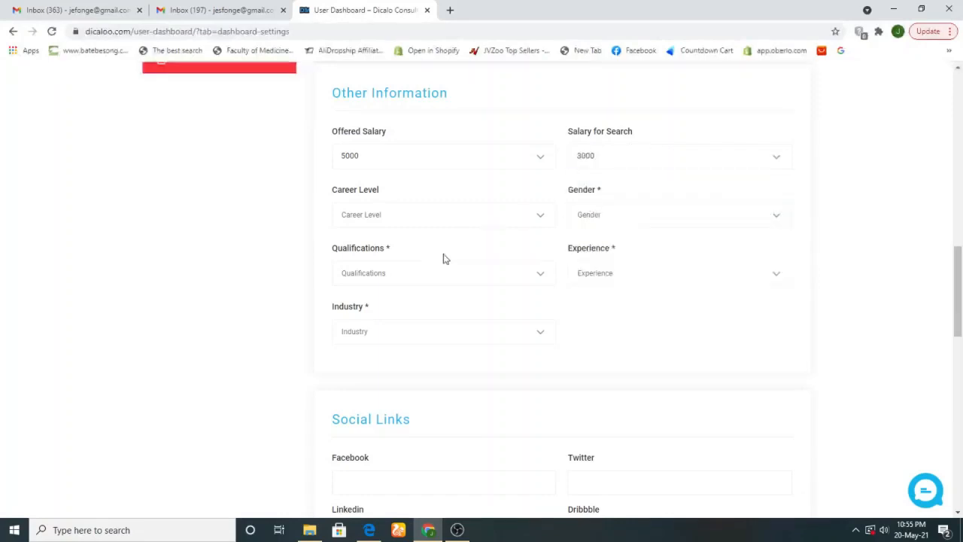
left_click(396, 218)
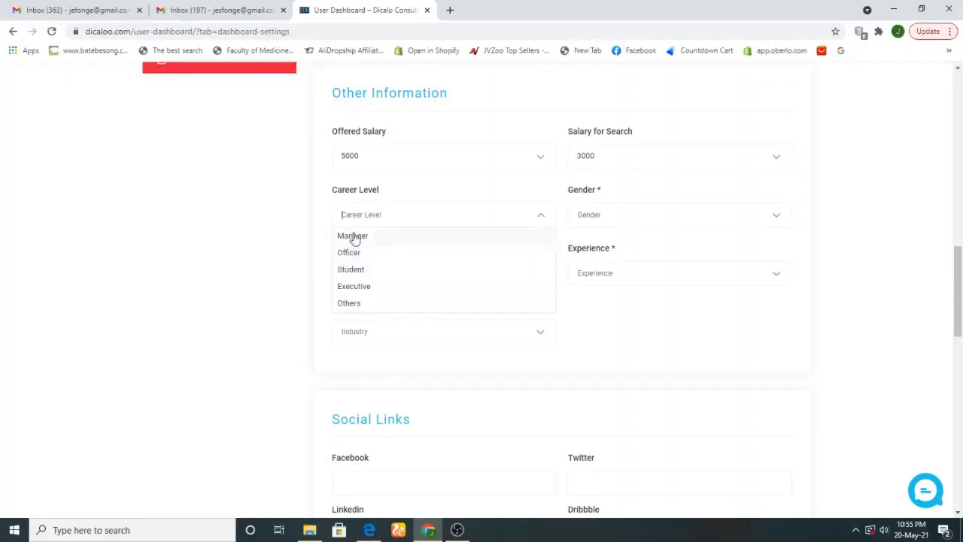
left_click(358, 241)
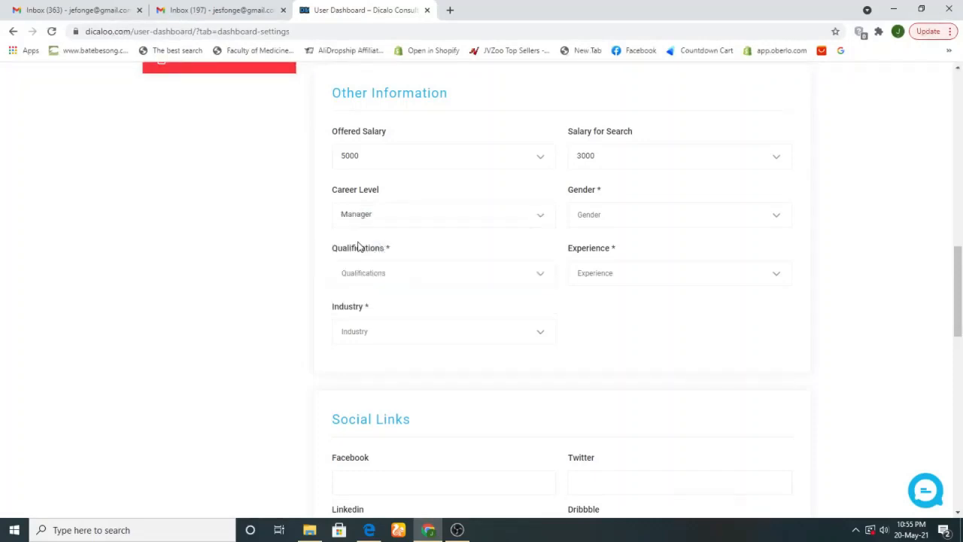
left_click(640, 215)
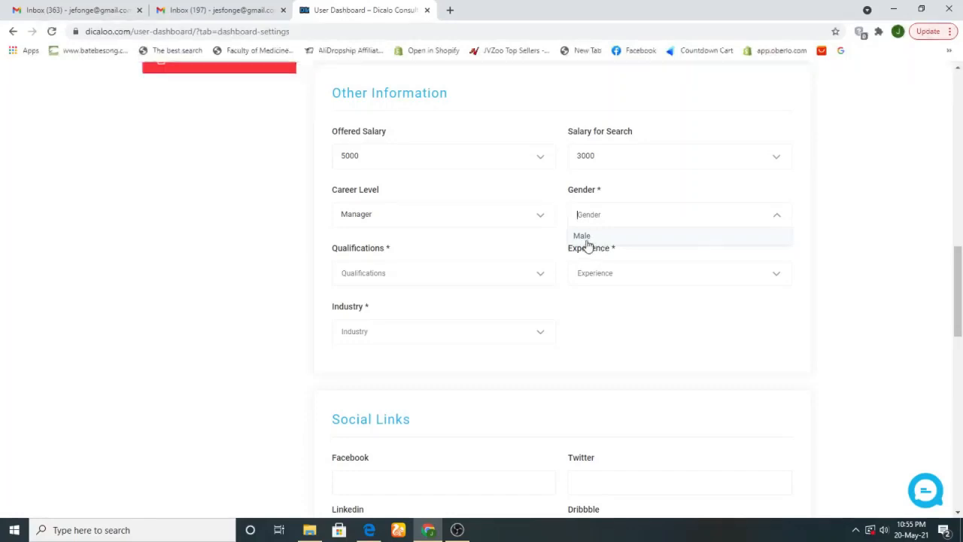
left_click(628, 215)
left_click(628, 216)
left_click(613, 219)
left_click(613, 219)
left_click(591, 238)
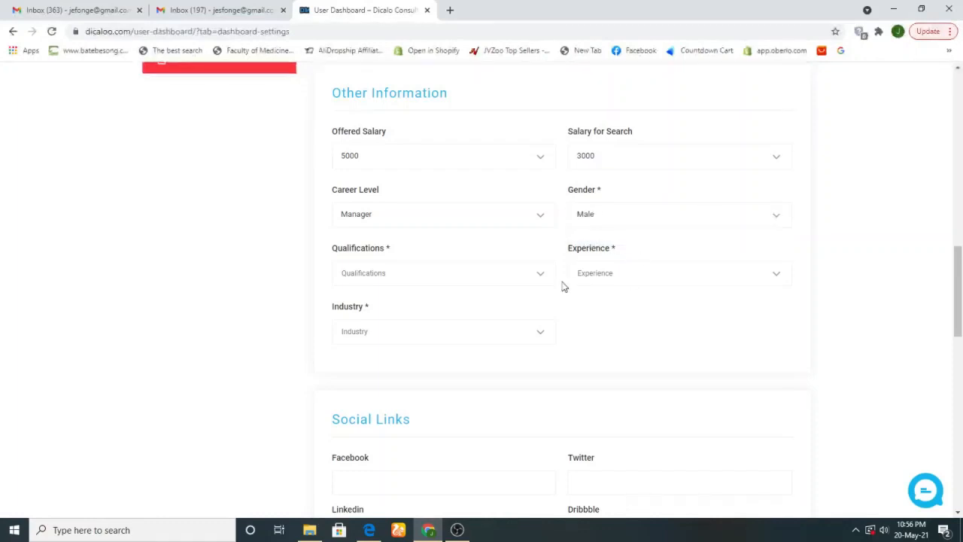
Set qualification Masters Degree, experience 4 Years and industry Finance
left_click(382, 276)
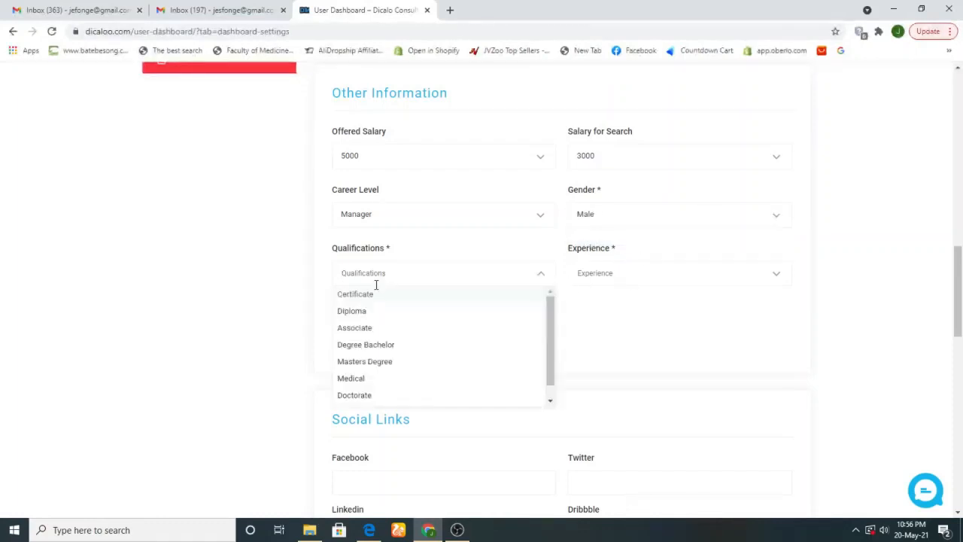
left_click(368, 365)
left_click(648, 281)
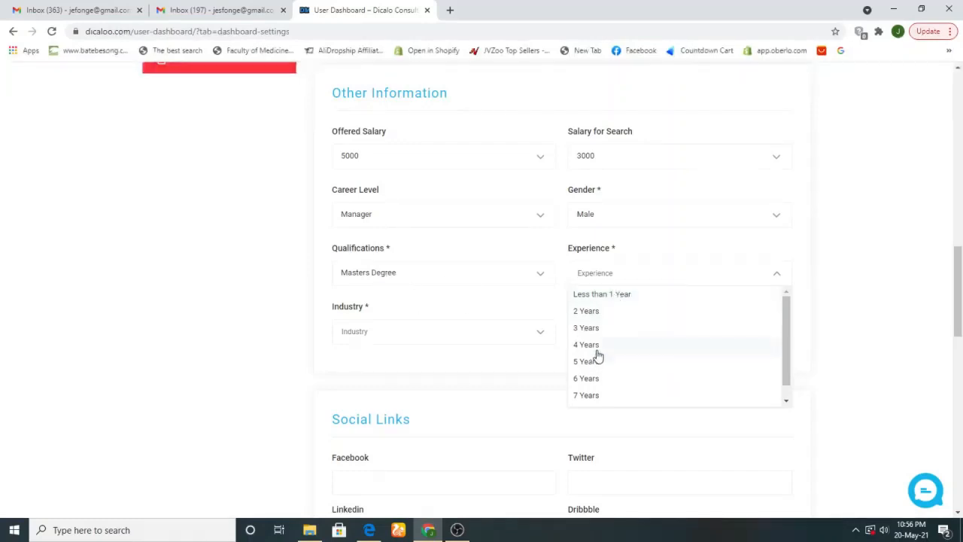
left_click(598, 351)
left_click(399, 331)
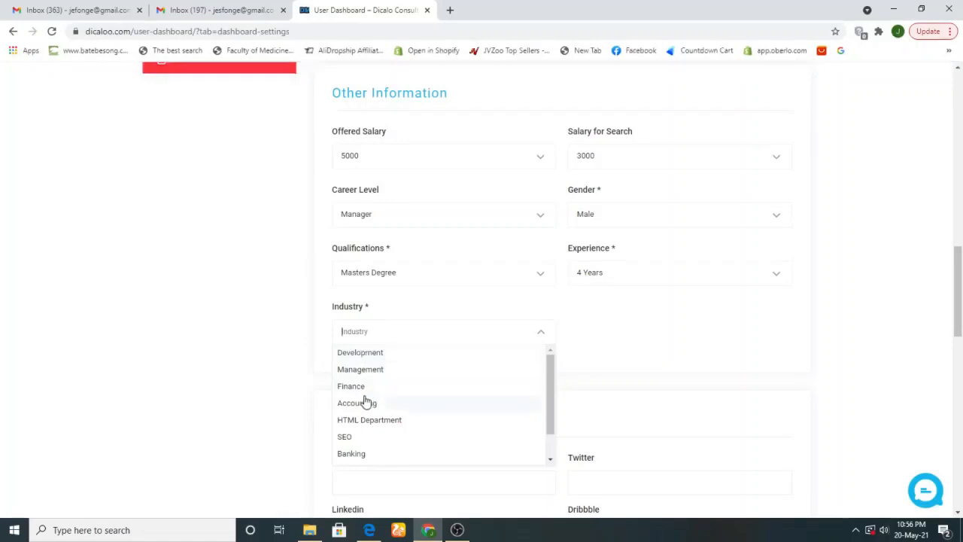
left_click(352, 387)
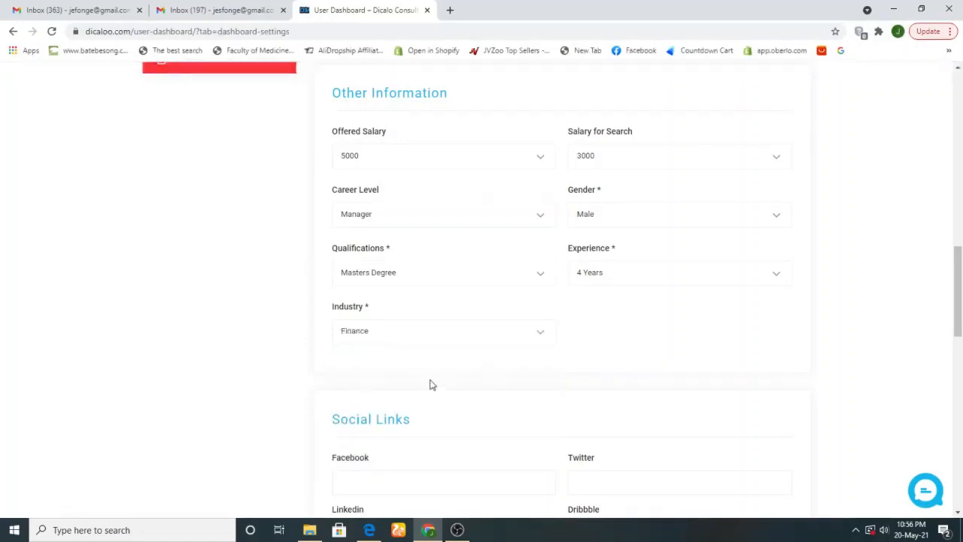
left_click_drag(959, 286, 960, 343)
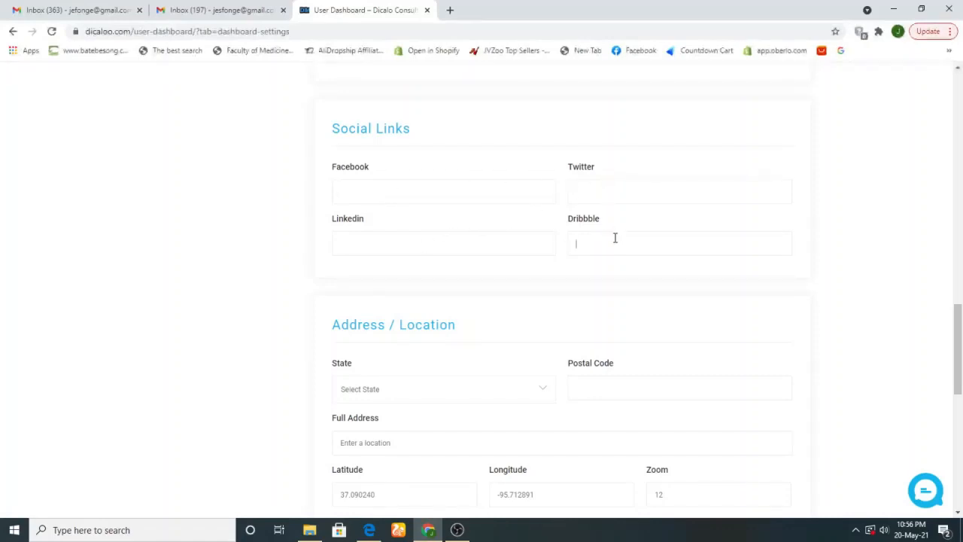
left_click_drag(960, 335, 960, 376)
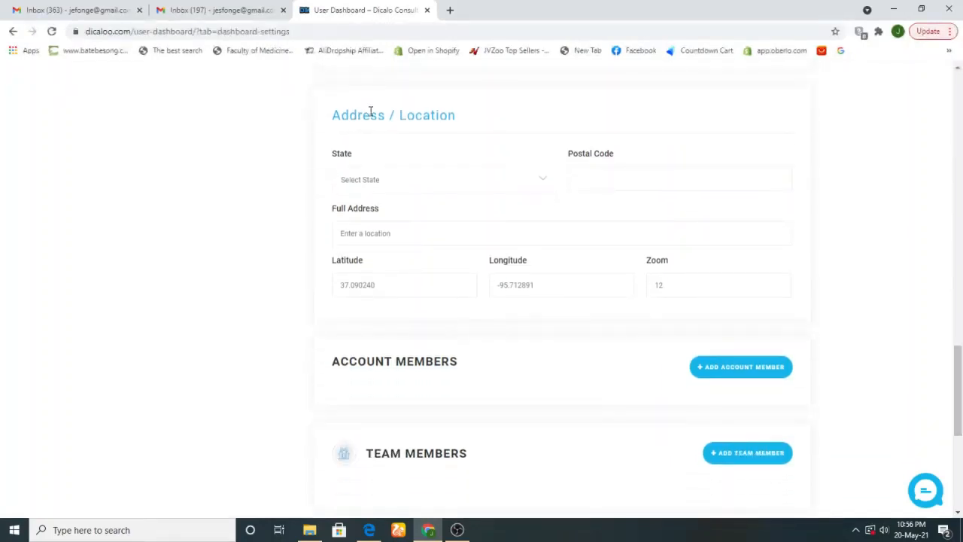
left_click(377, 186)
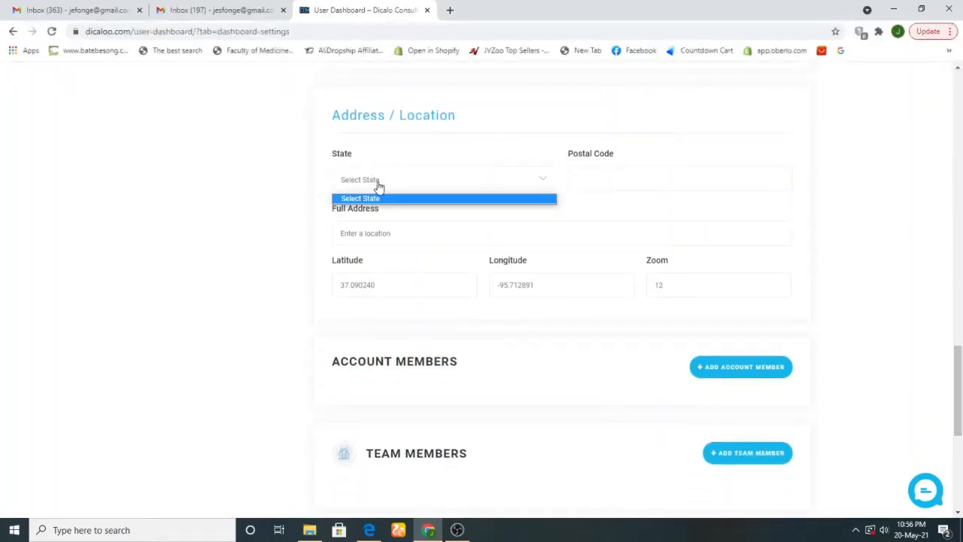
left_click(377, 186)
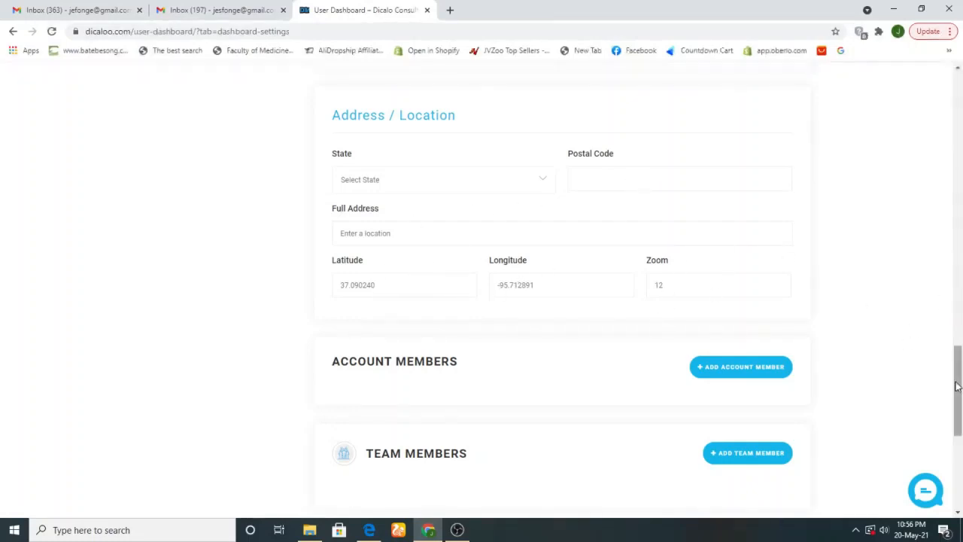
left_click_drag(959, 388, 959, 421)
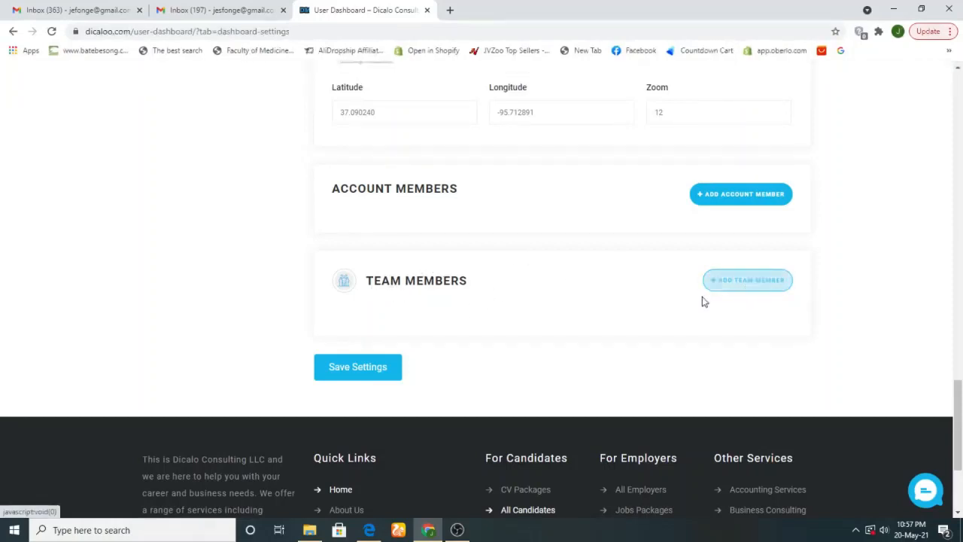
mouse_move(960, 409)
left_mouse_down()
mouse_move(960, 429)
mouse_move(959, 380)
mouse_move(962, 419)
left_mouse_up()
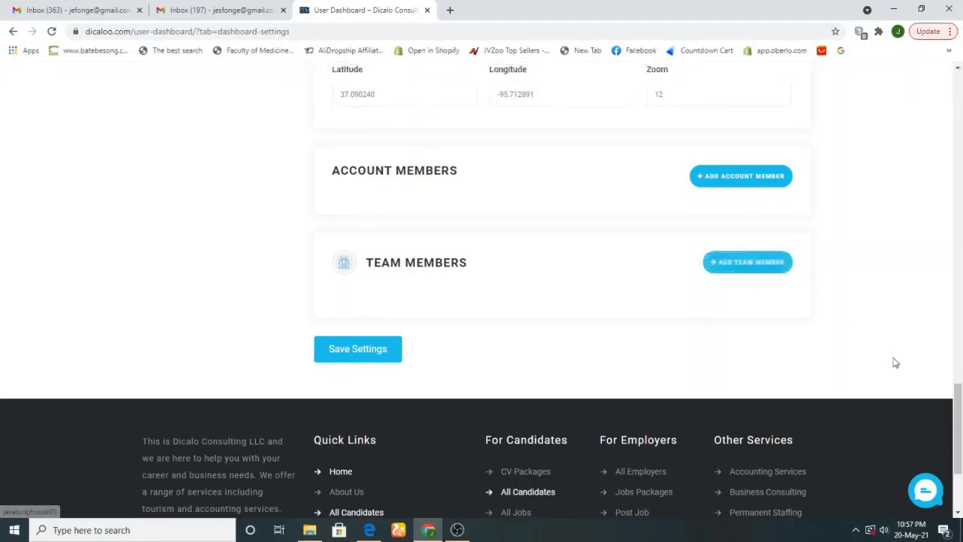
key("ctrl+a")
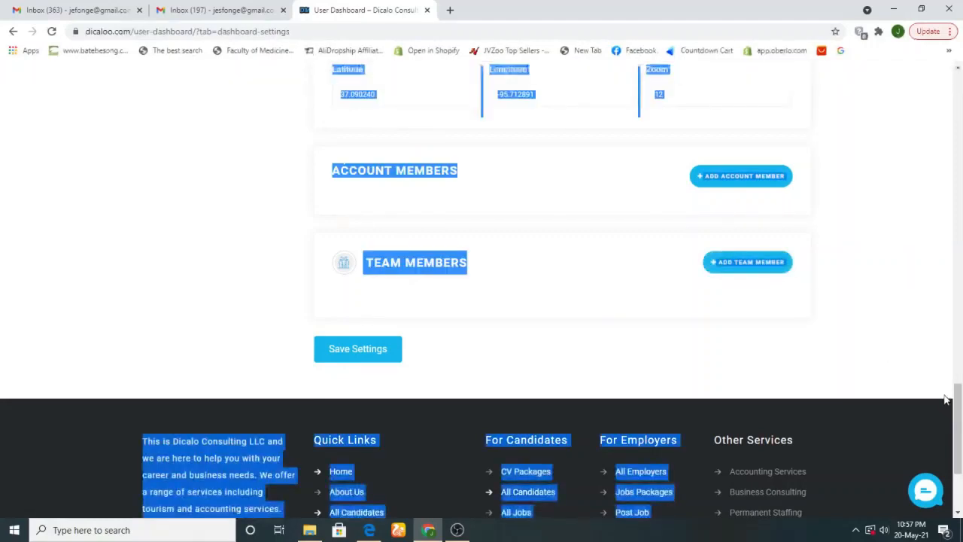
left_click(860, 359)
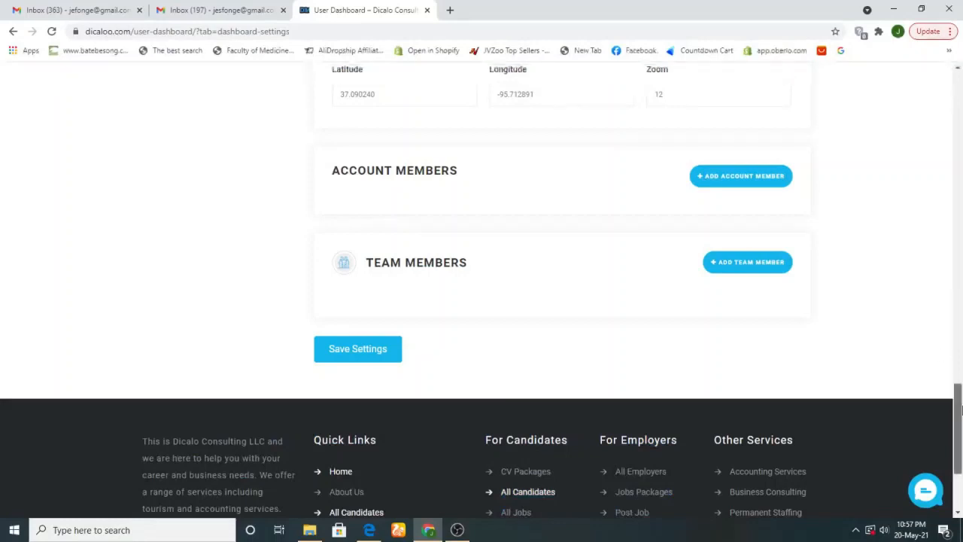
scroll(960, 407, "up", 2)
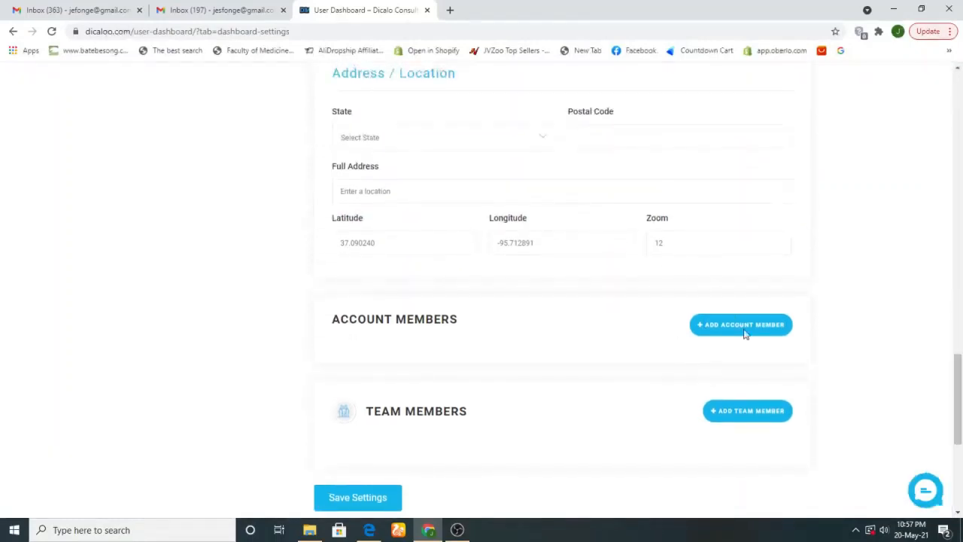
scroll(961, 407, "up", 1)
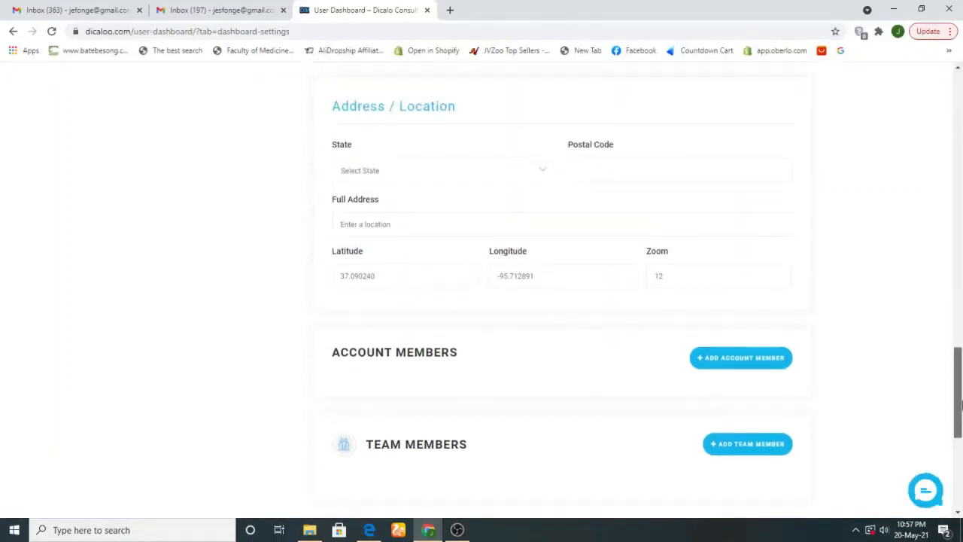
left_click_drag(962, 406, 959, 455)
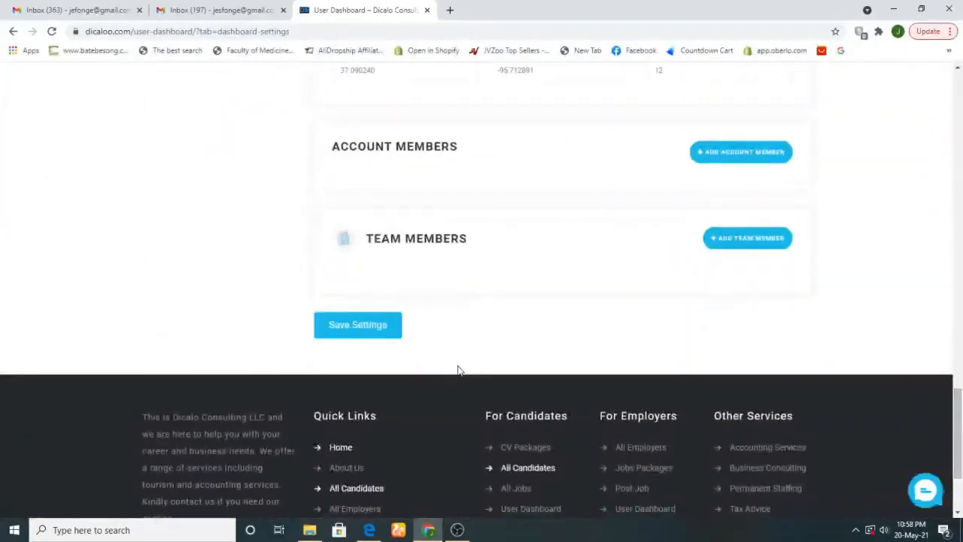
Save the company profile, bringing up the 'all changes updated' success banner
left_click(378, 326)
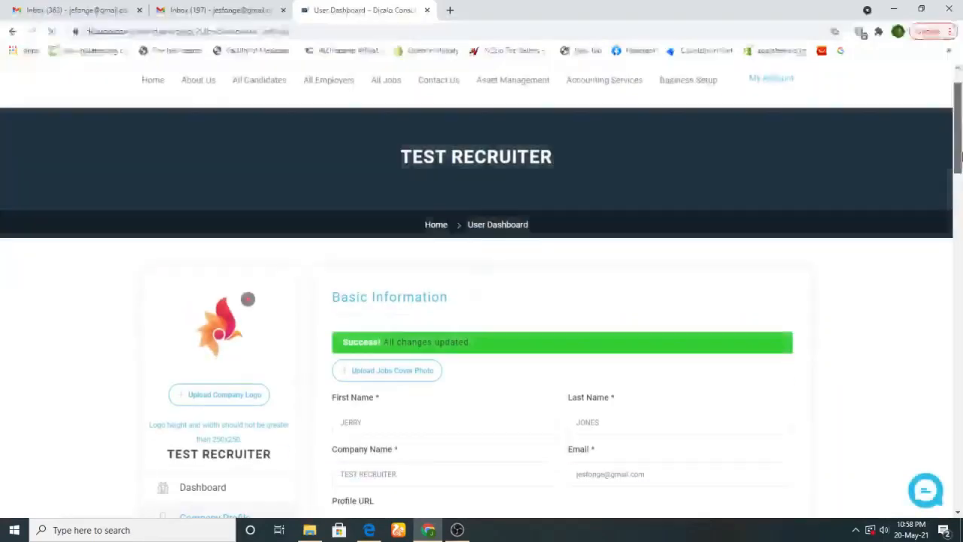
left_click_drag(959, 154, 958, 211)
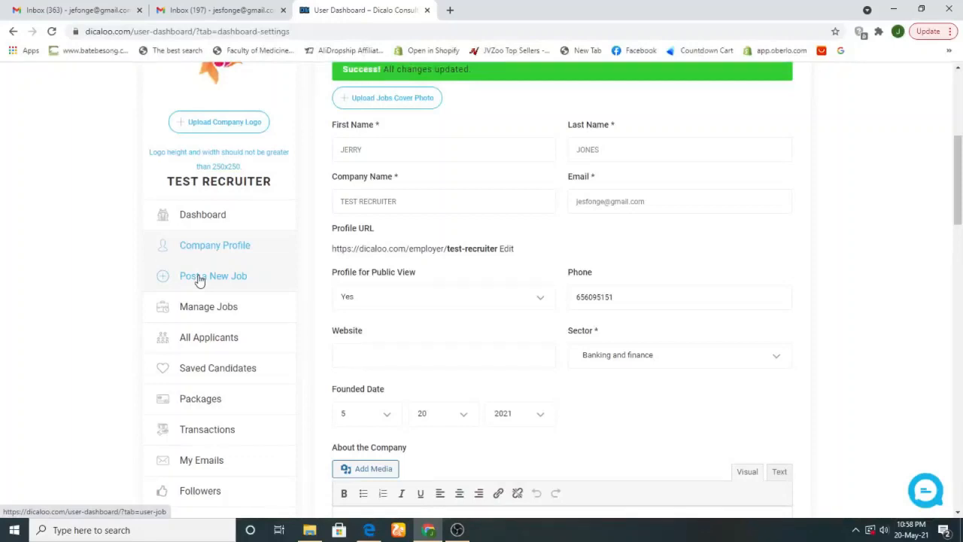
Load dicaloo.com in a new tab from the 'Di' suggestion, then return to the User Dashboard tab
left_click(451, 11)
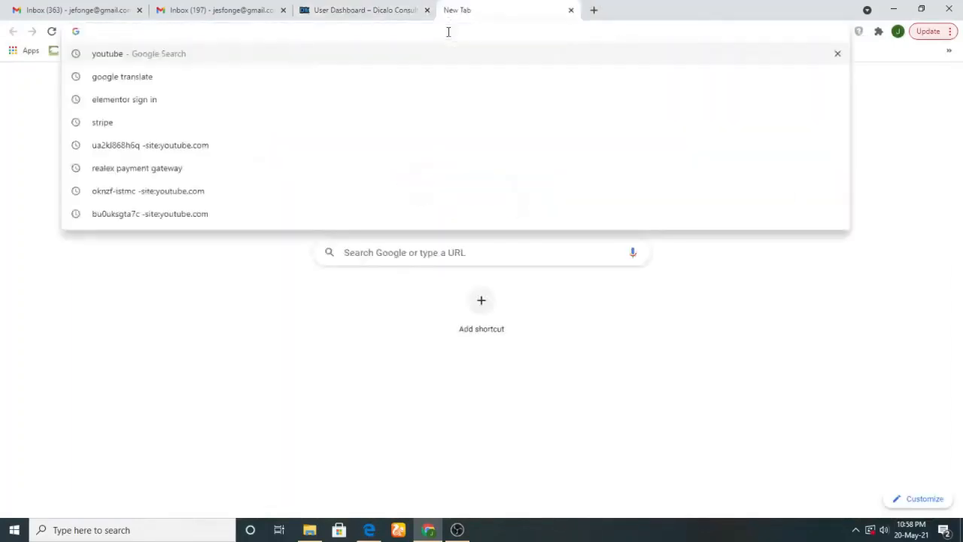
type("Di")
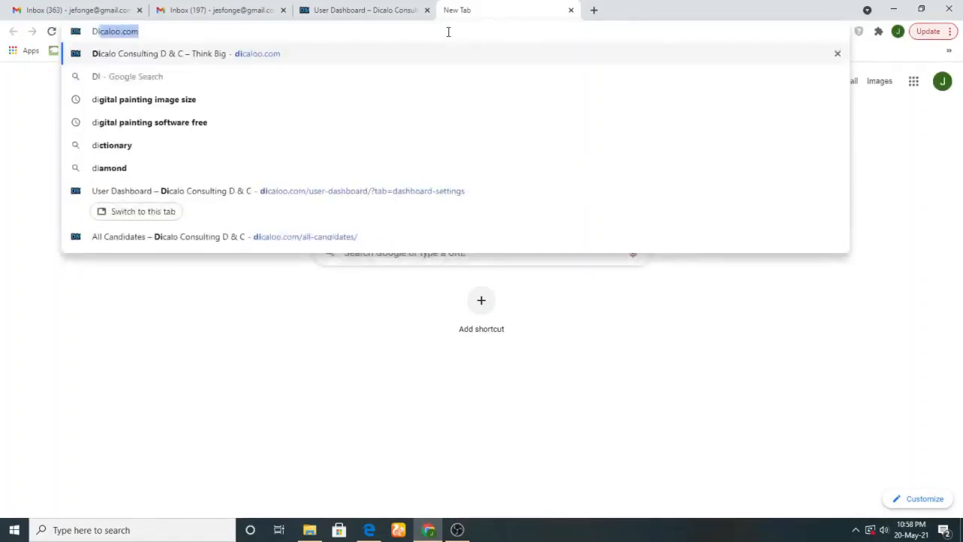
key("Return")
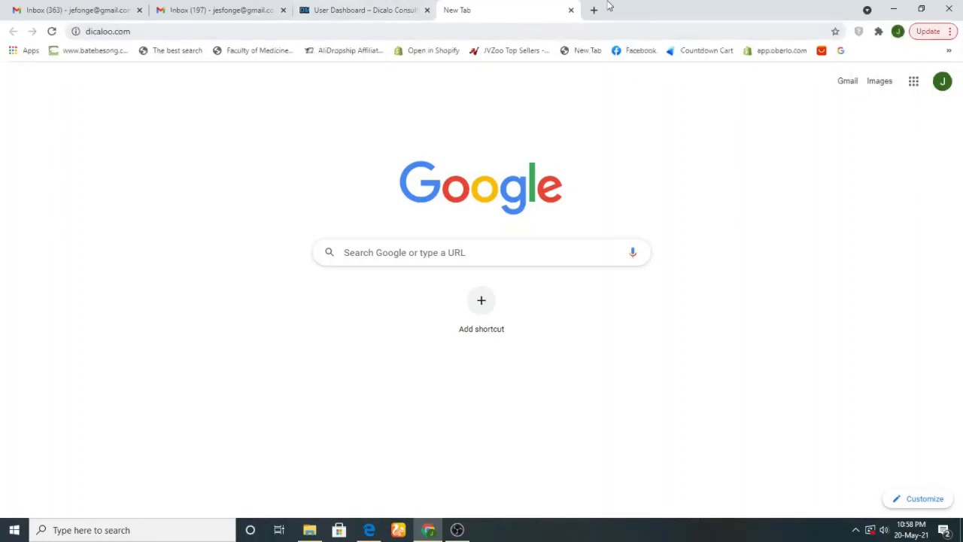
left_click(594, 10)
left_click(535, 10)
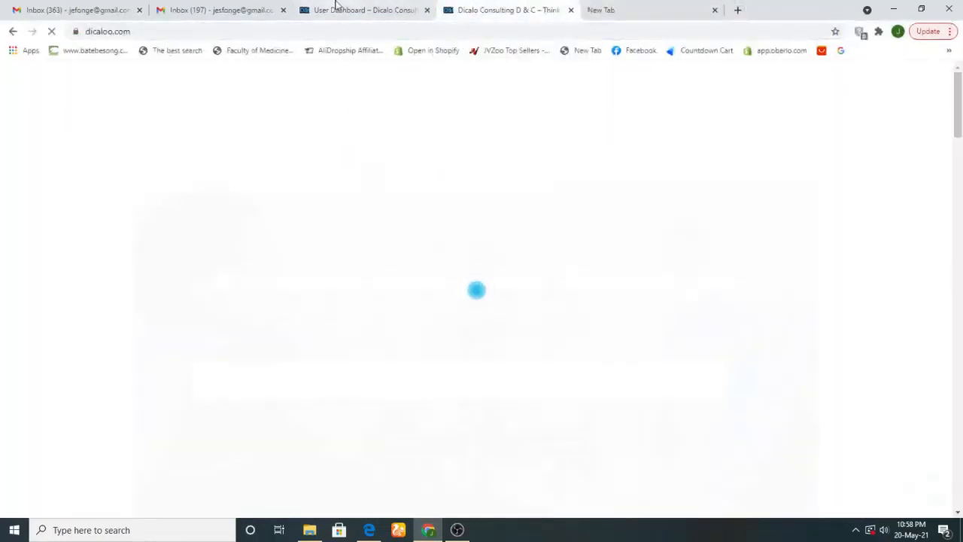
left_click(335, 8)
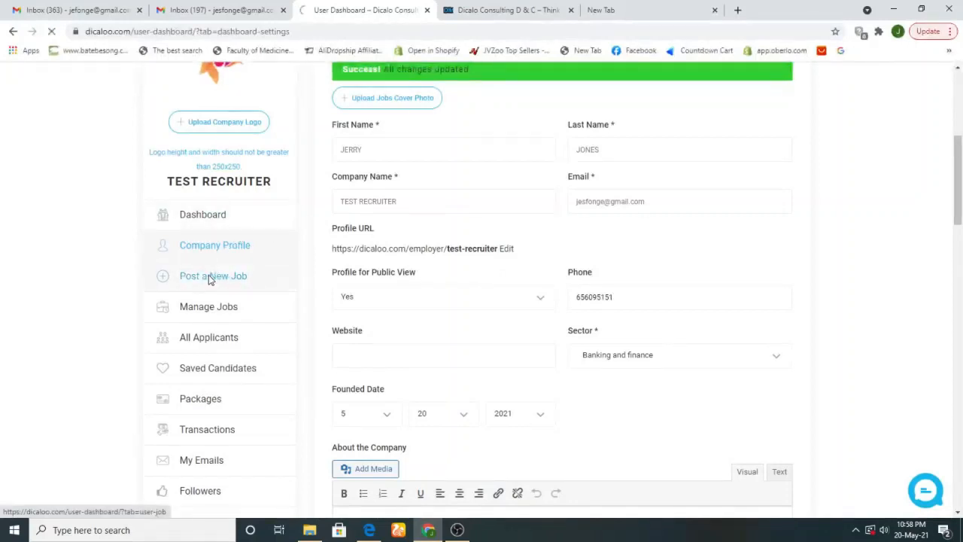
left_click(500, 8)
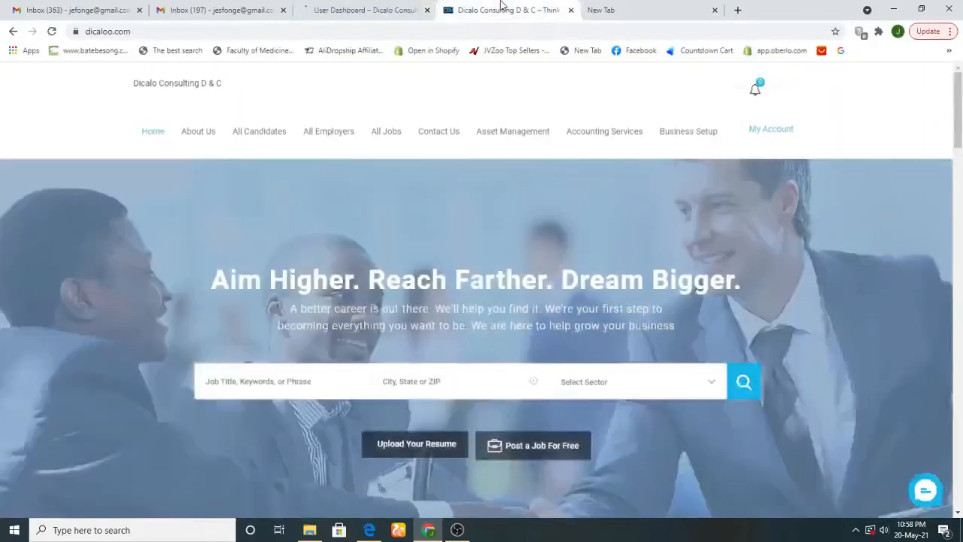
left_click(608, 9)
left_click(507, 9)
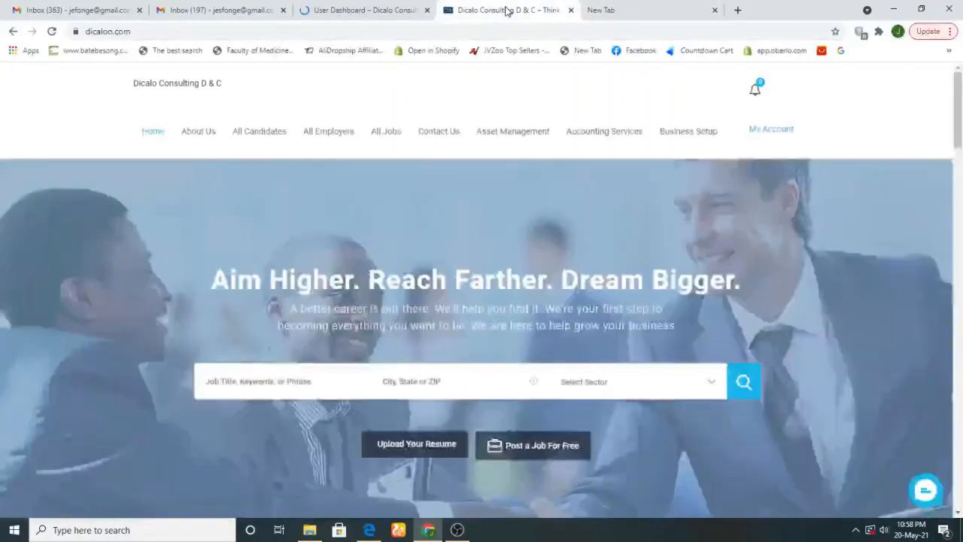
left_click(346, 7)
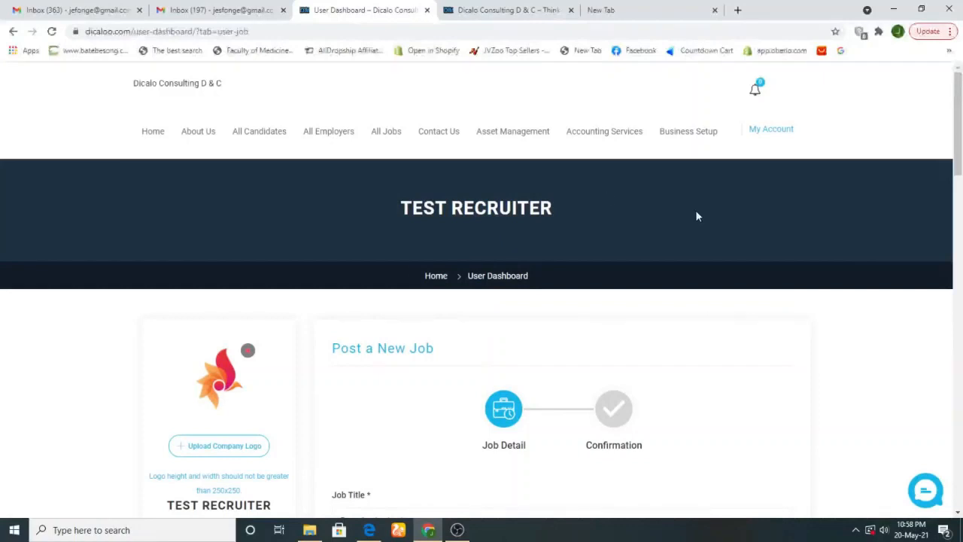
Leave the empty Post a New Job form open and switch over to the Gmail inbox tab
left_click_drag(960, 133, 961, 198)
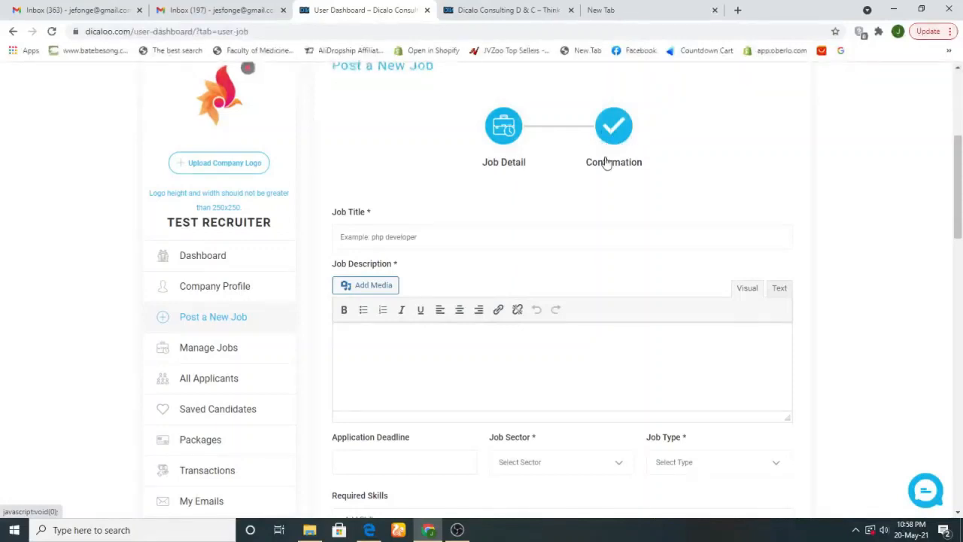
mouse_move(960, 189)
left_mouse_down()
mouse_move(960, 259)
mouse_move(960, 178)
mouse_move(960, 214)
mouse_move(961, 200)
left_mouse_up()
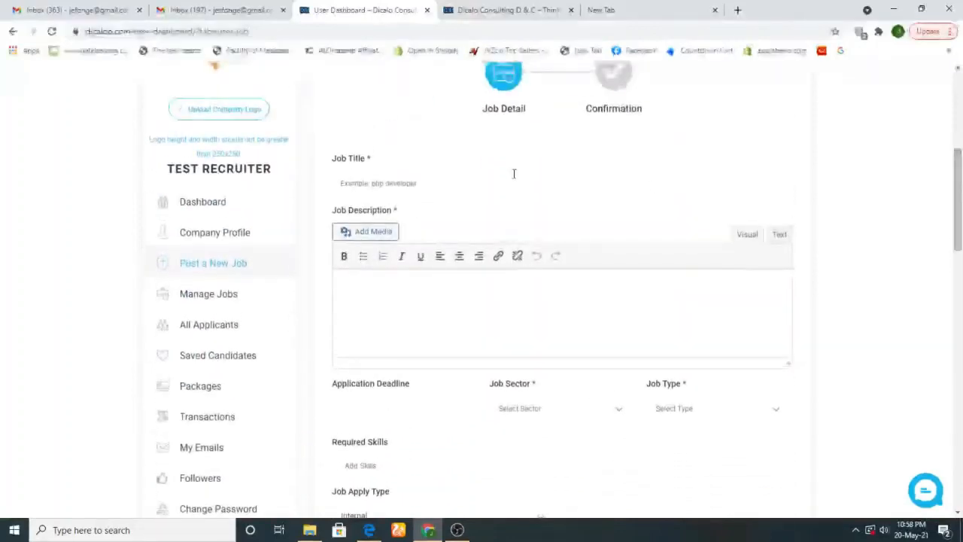
left_click(624, 15)
left_click(505, 13)
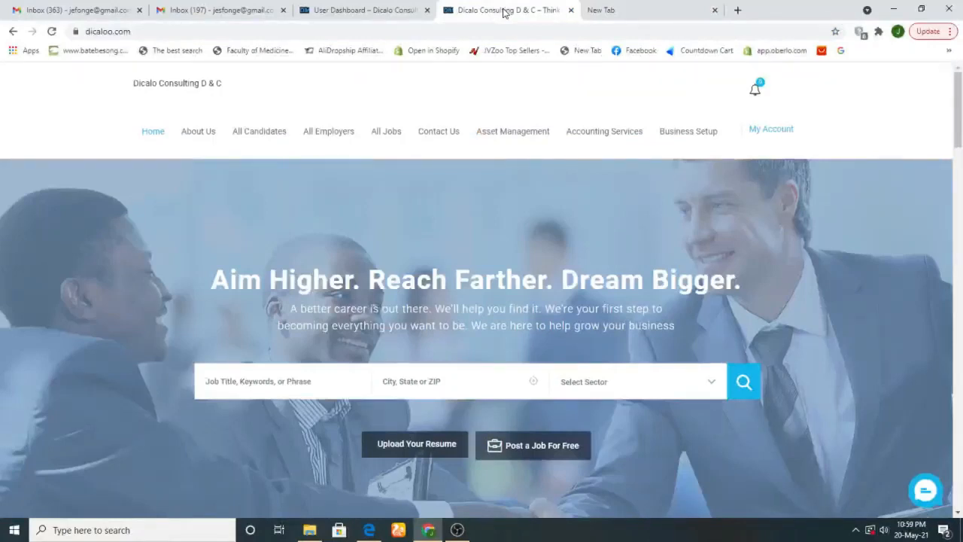
left_click(71, 9)
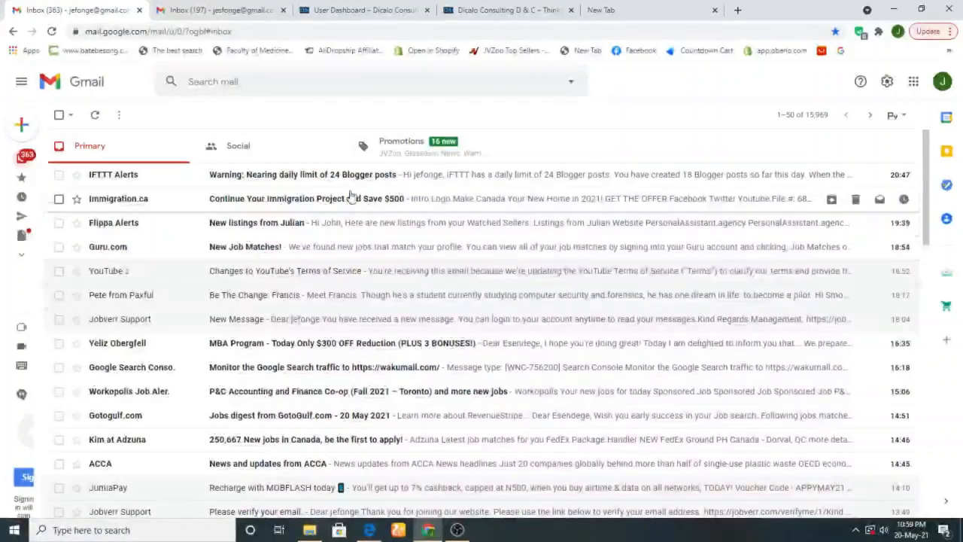
In Promotions, read through the Glassdoor '15 Companies With Hiring Surges' email, then return to the list
left_click(418, 150)
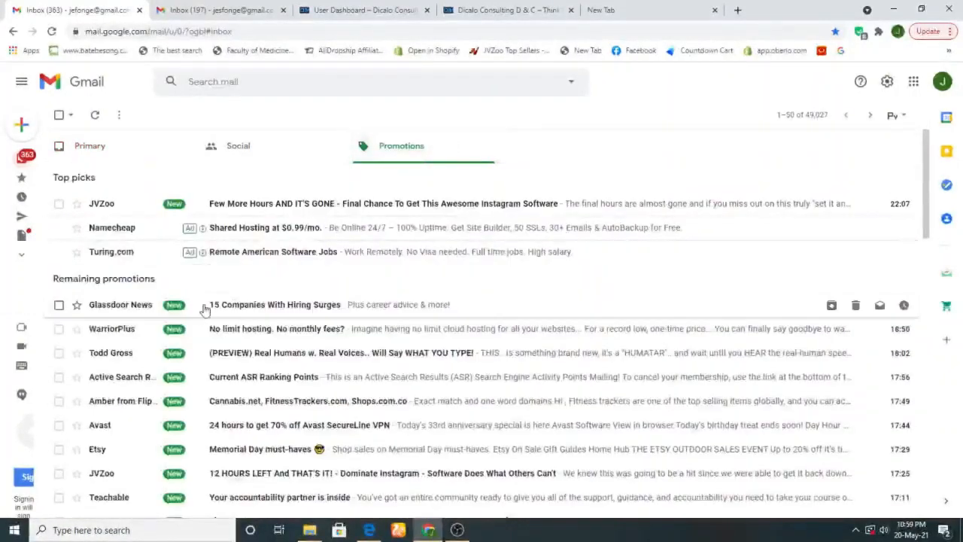
left_click(253, 307)
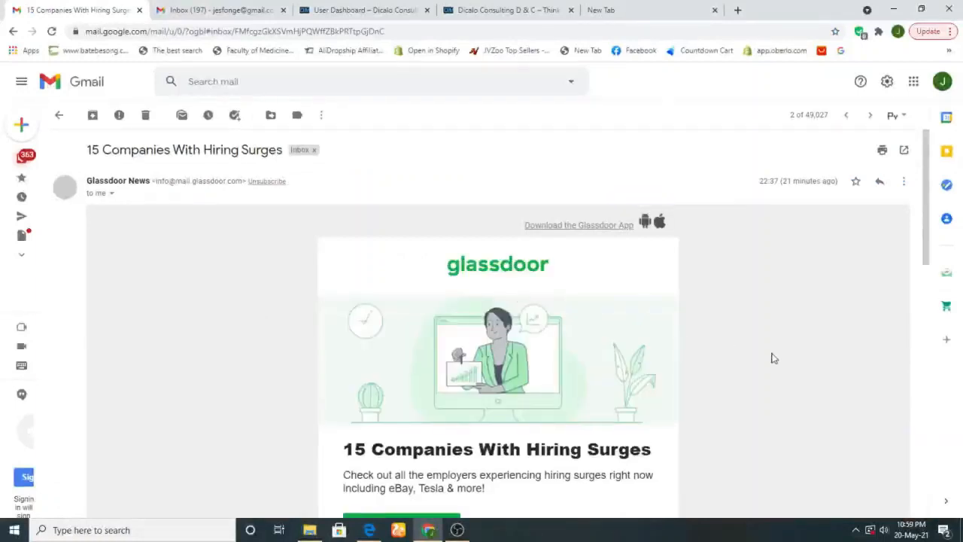
left_click_drag(928, 204, 920, 154)
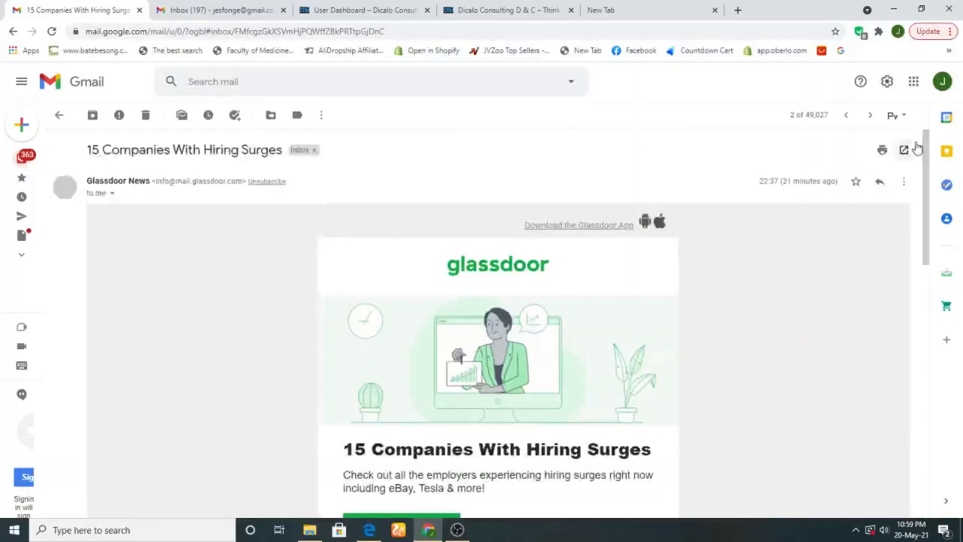
left_click(59, 119)
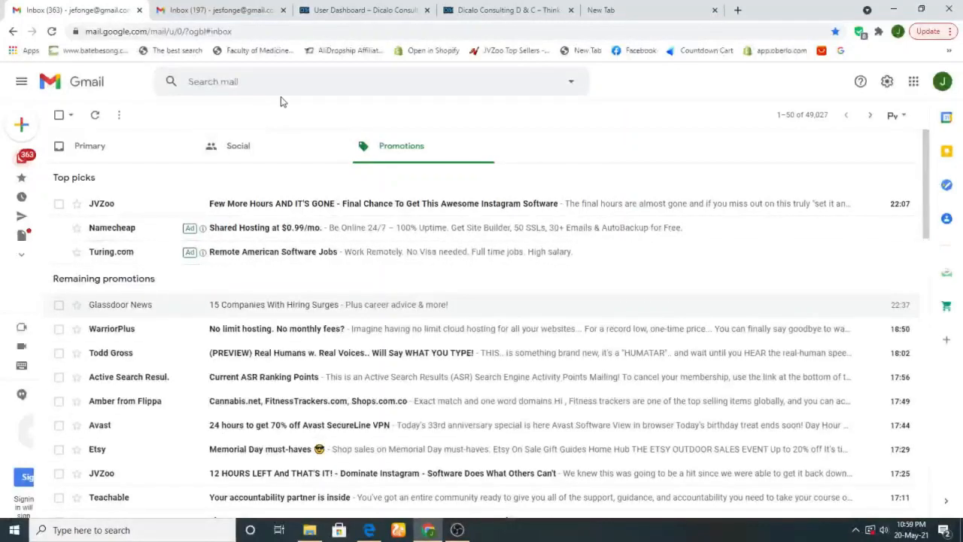
Search the mailbox for 'glassdoor'
left_click(292, 79)
type("G")
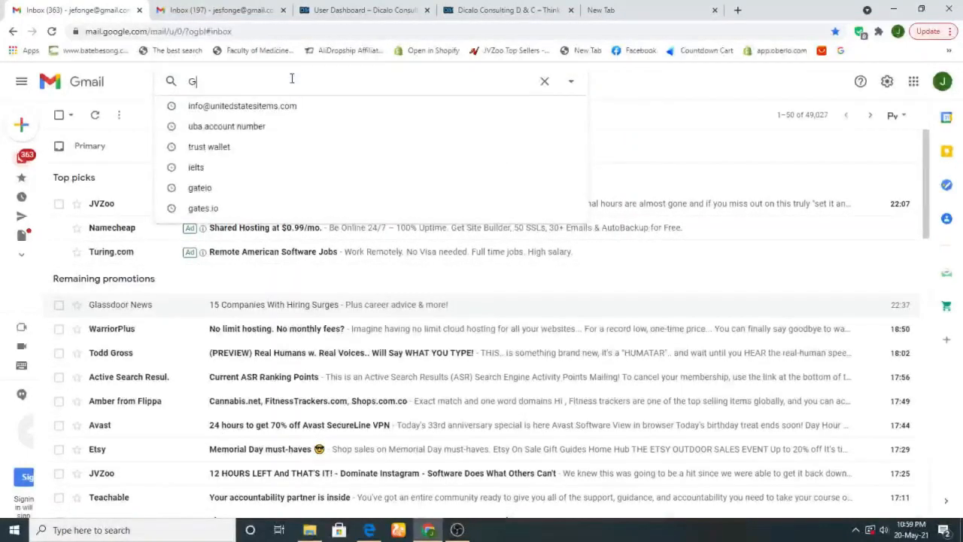
type("LA")
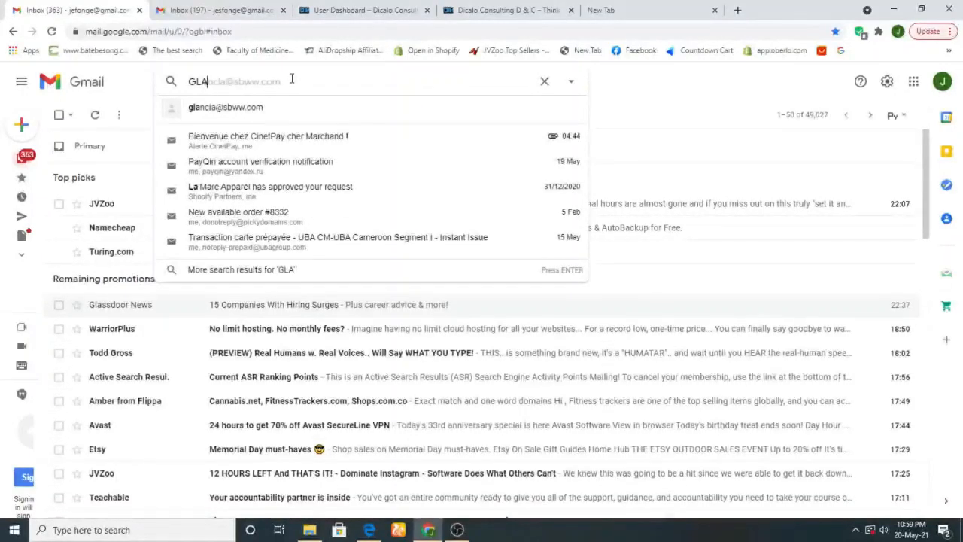
type("SD")
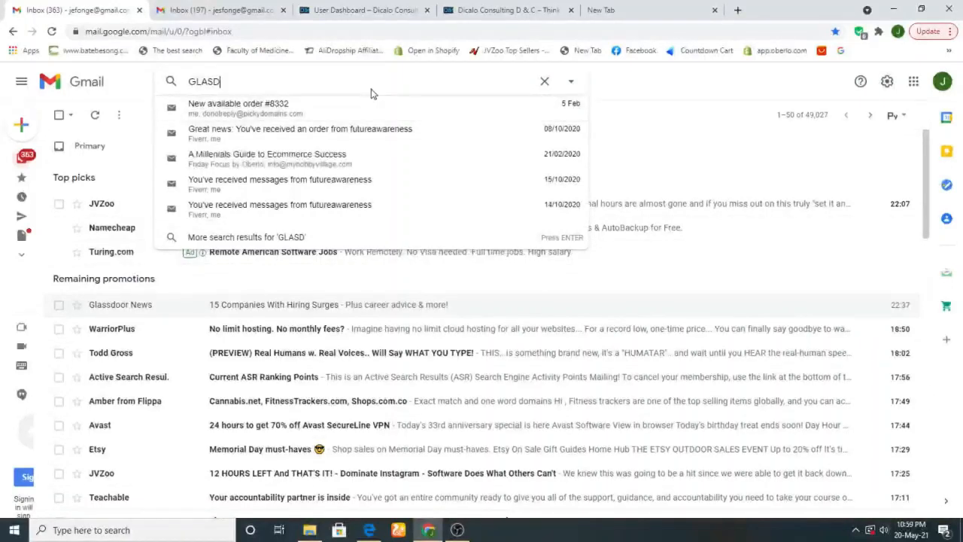
key("BackSpace")
key("BackSpace")
key("BackSpace")
key("BackSpace")
key("BackSpace")
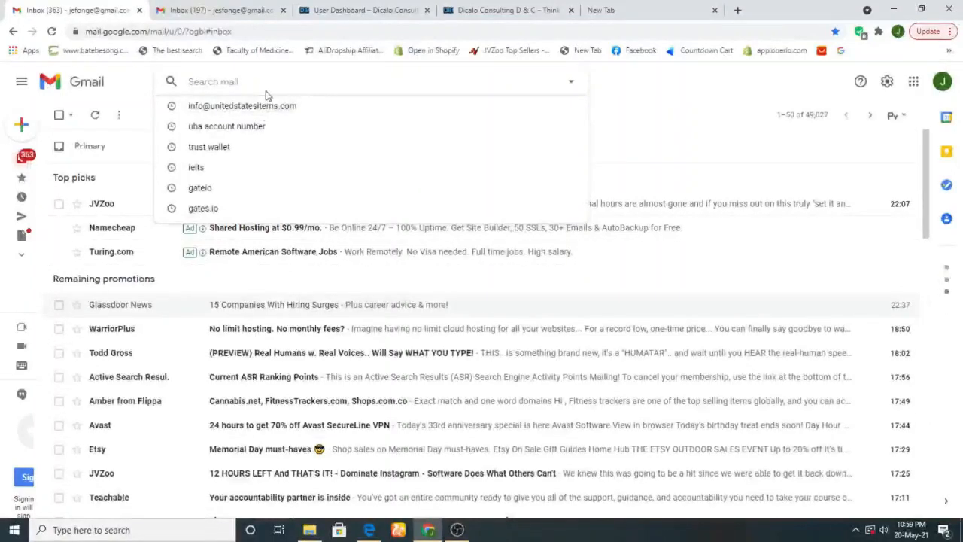
type("g")
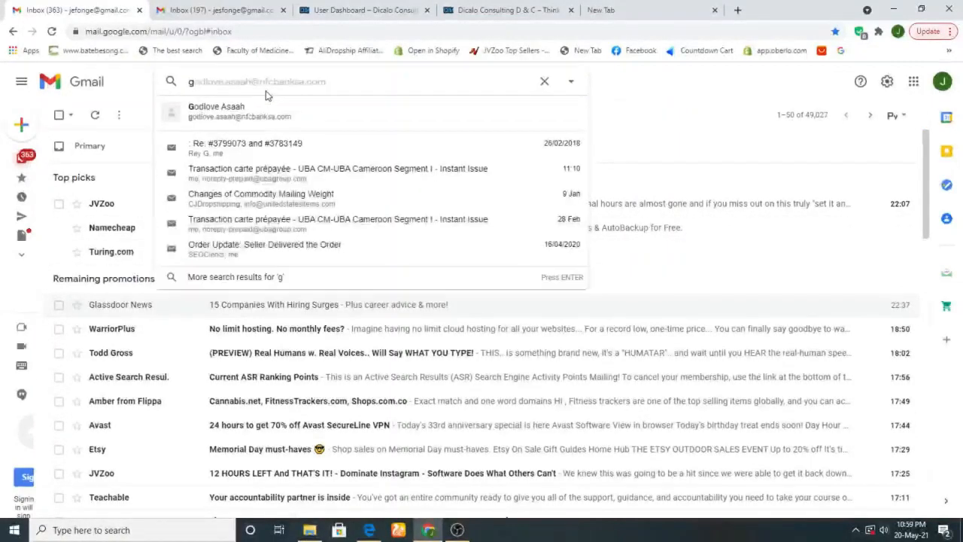
type("l")
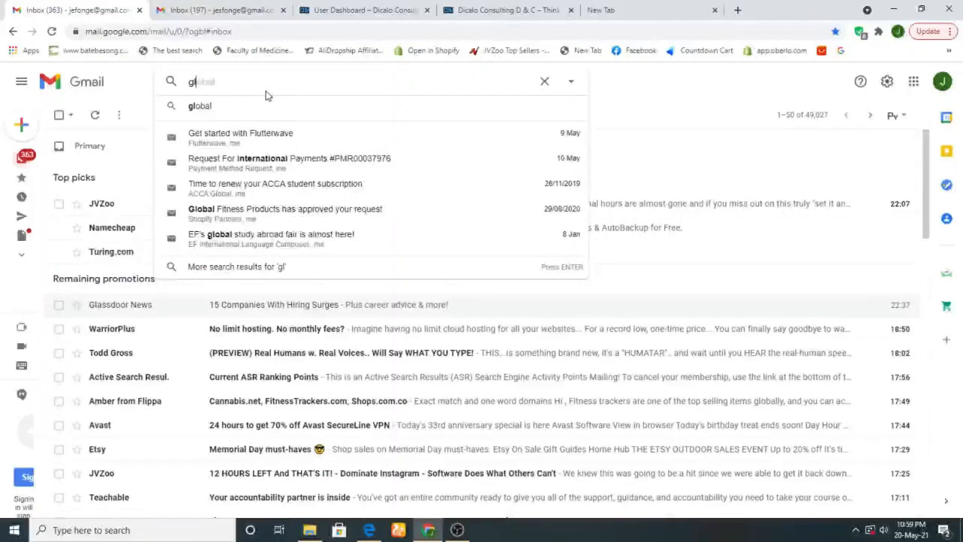
type("ass")
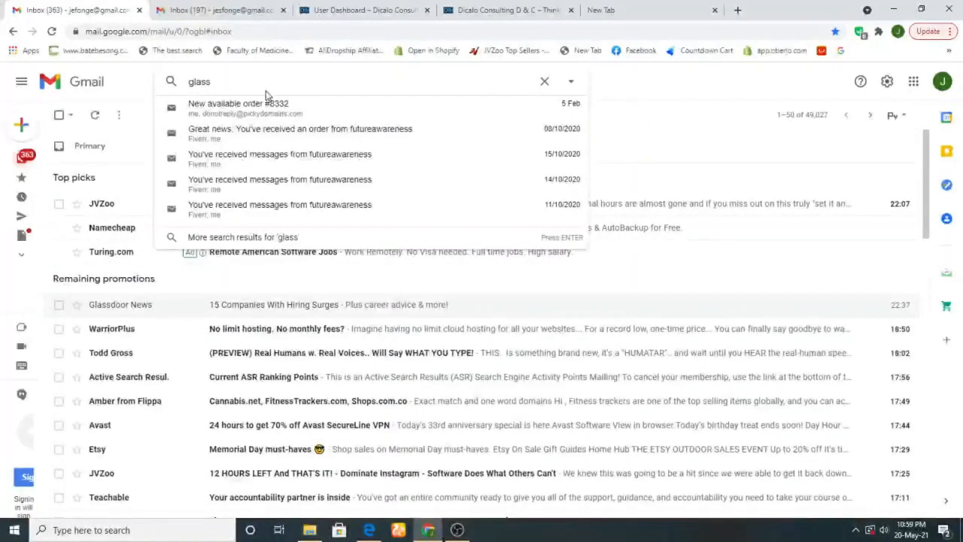
type("f")
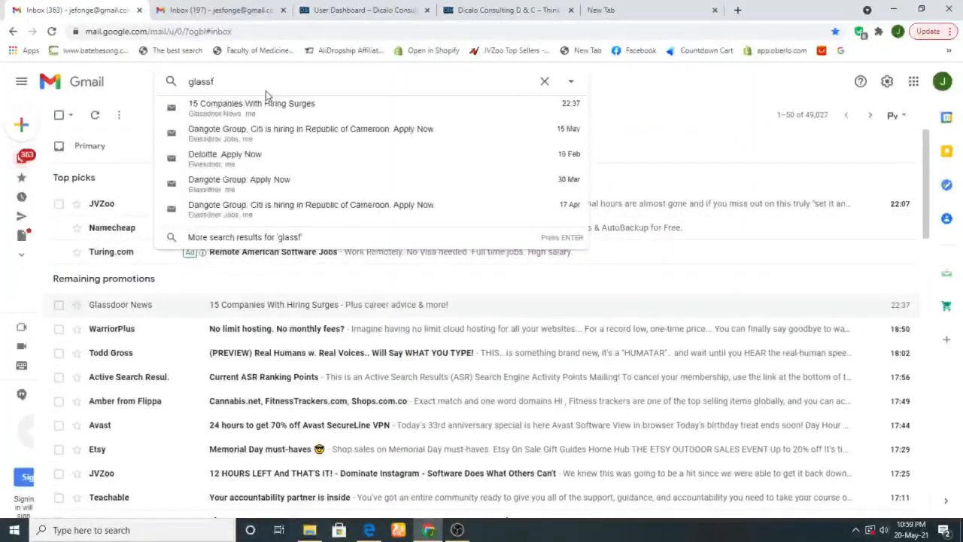
key("BackSpace")
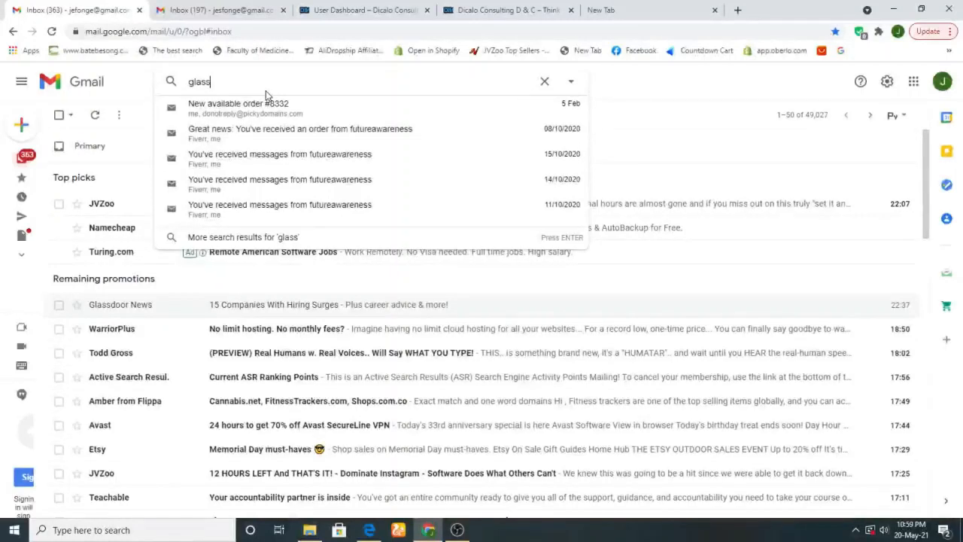
type("door")
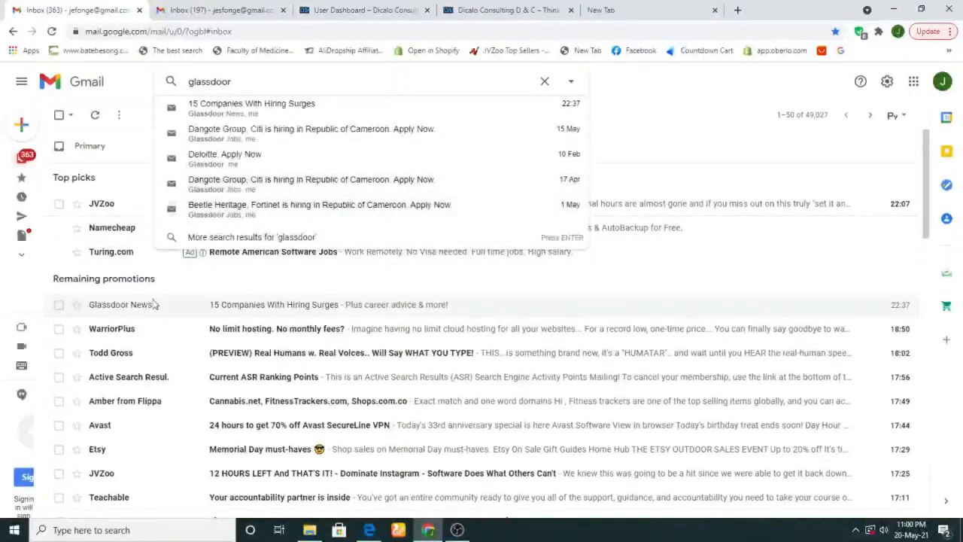
Open the Dangote Group job alert and follow its Sales Officer job link
left_click(245, 135)
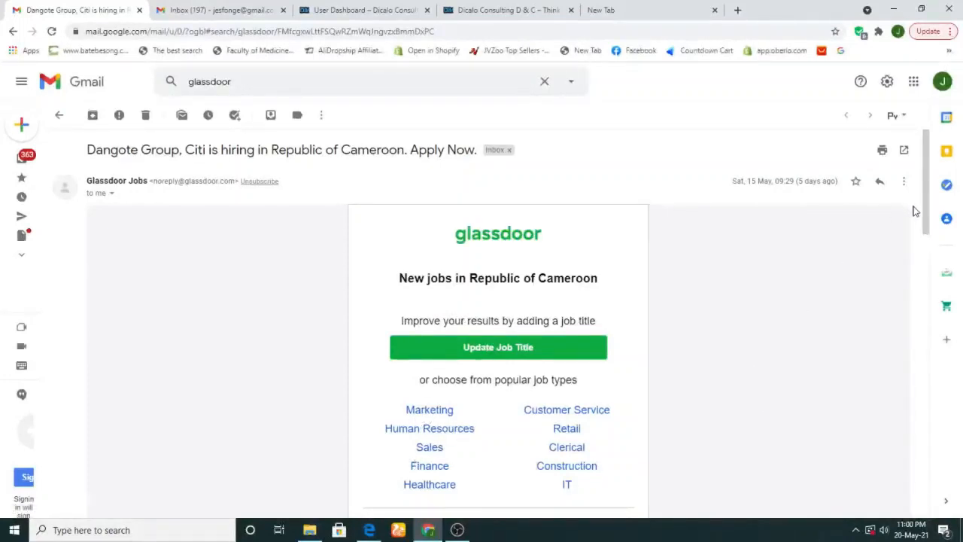
left_click_drag(925, 215, 884, 291)
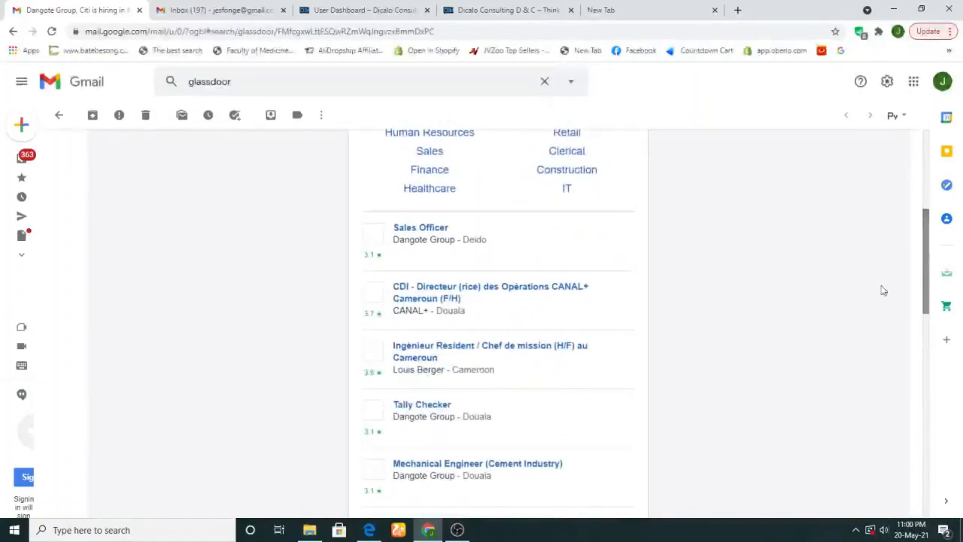
left_click(411, 237)
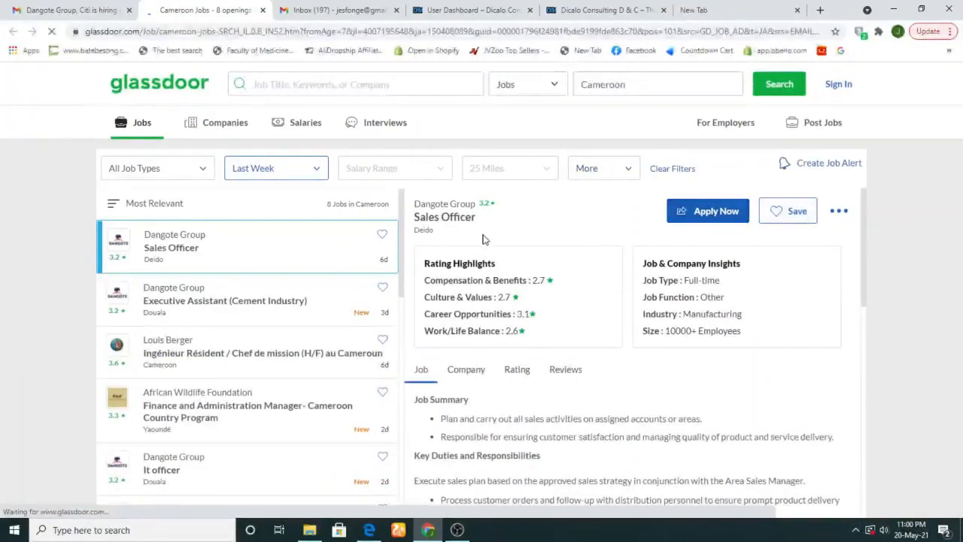
Copy the 'Sales Officer' title into the Dicalo Job Title field
left_click_drag(491, 223, 411, 219)
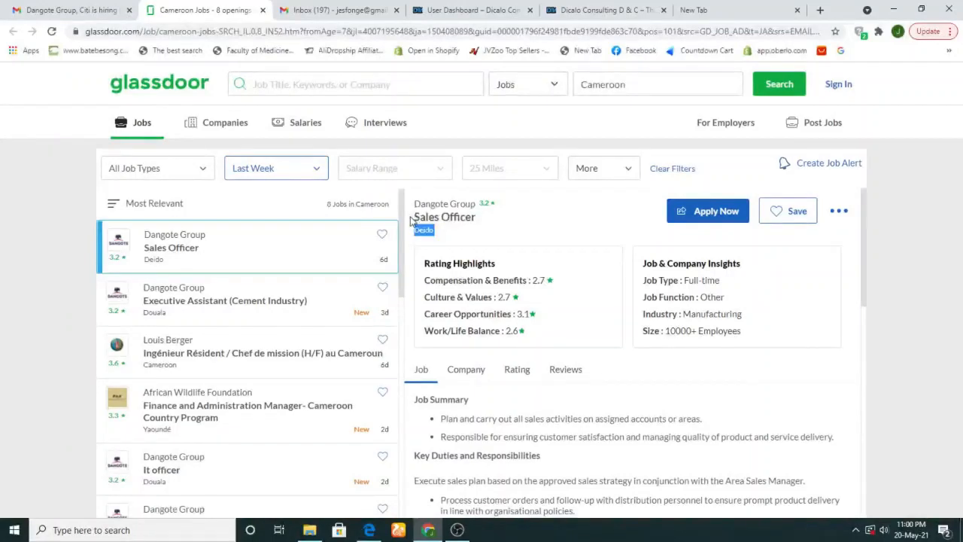
double_click(455, 216)
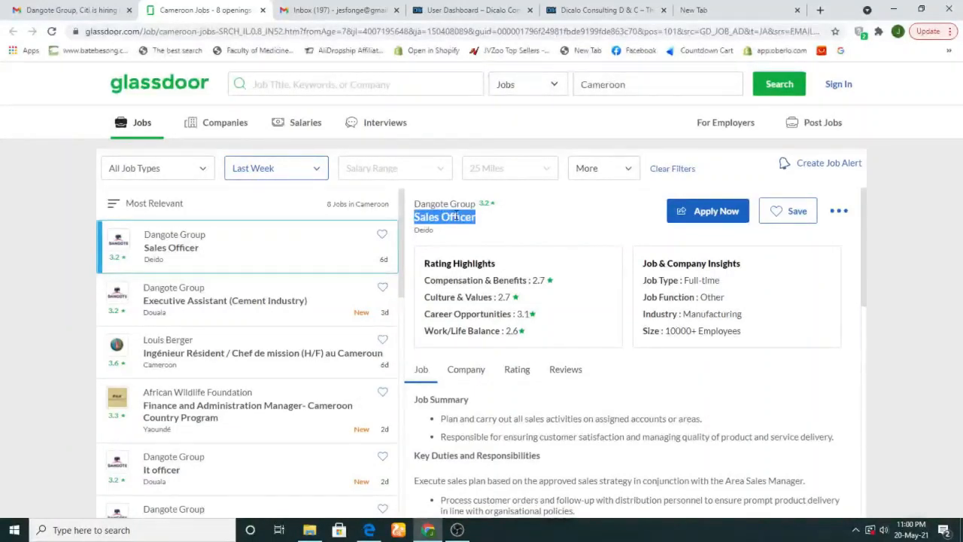
left_click(467, 10)
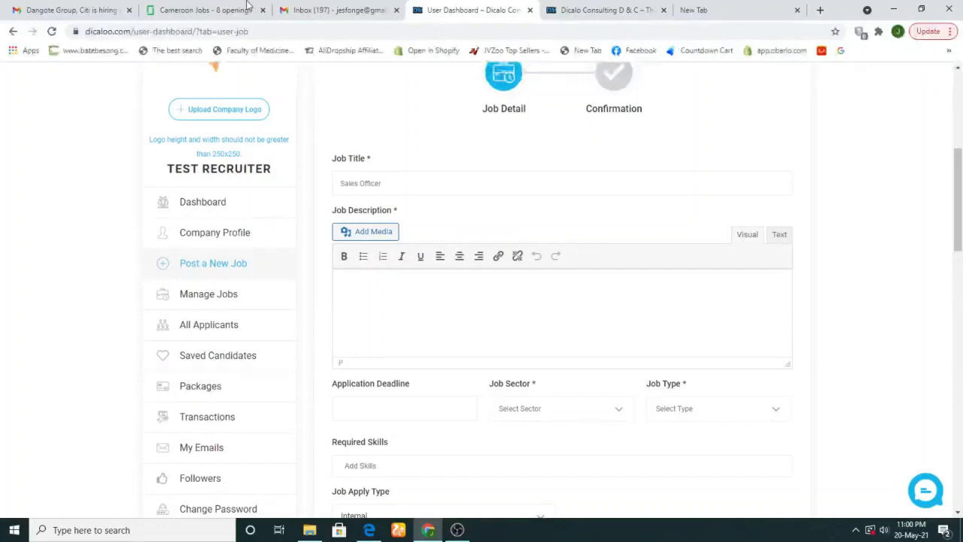
left_click(200, 9)
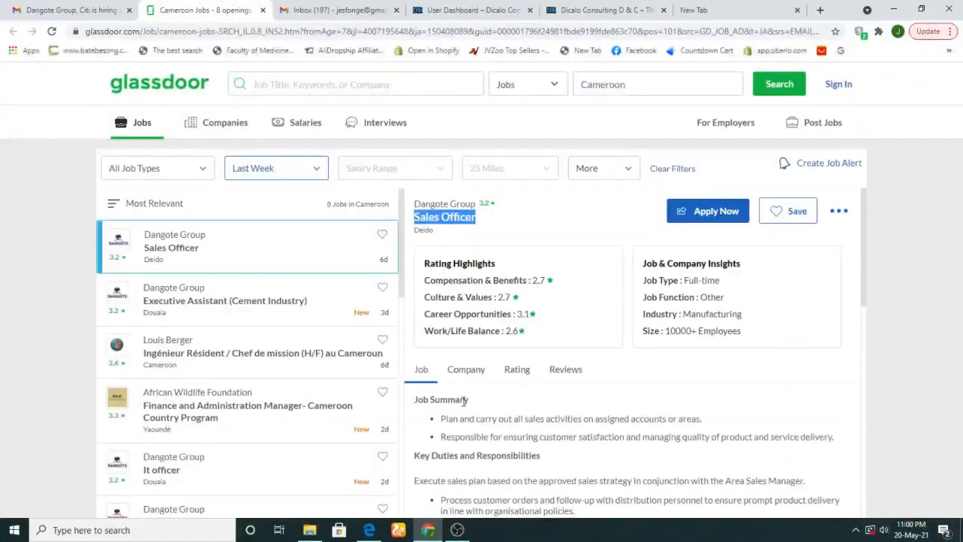
Expand the listing's full job description with Show More and select the description and requirements text
left_click(814, 230)
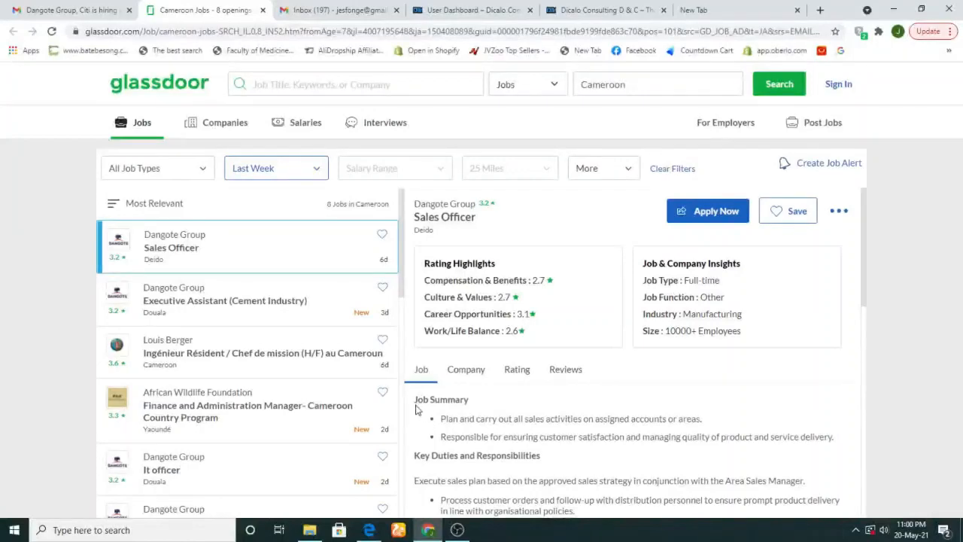
left_click_drag(415, 409, 601, 341)
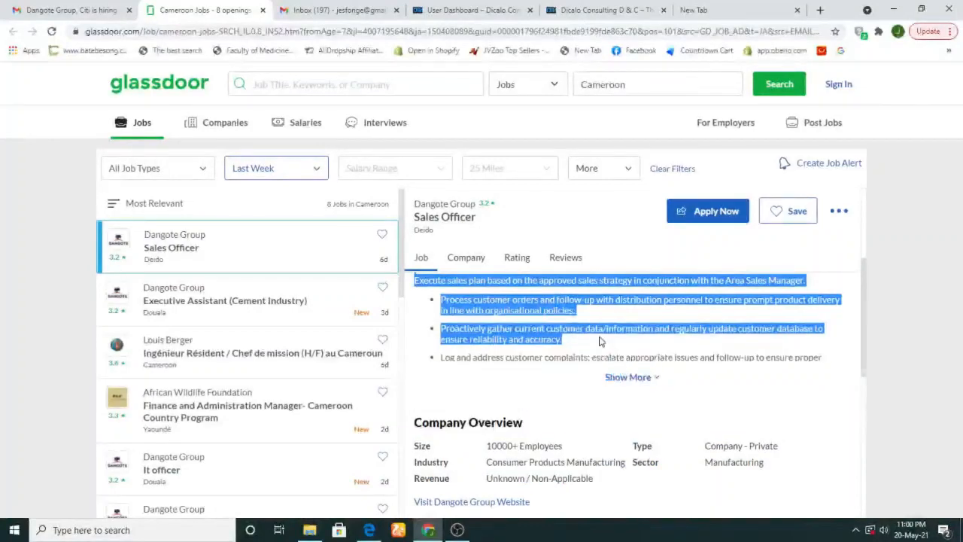
left_click(636, 379)
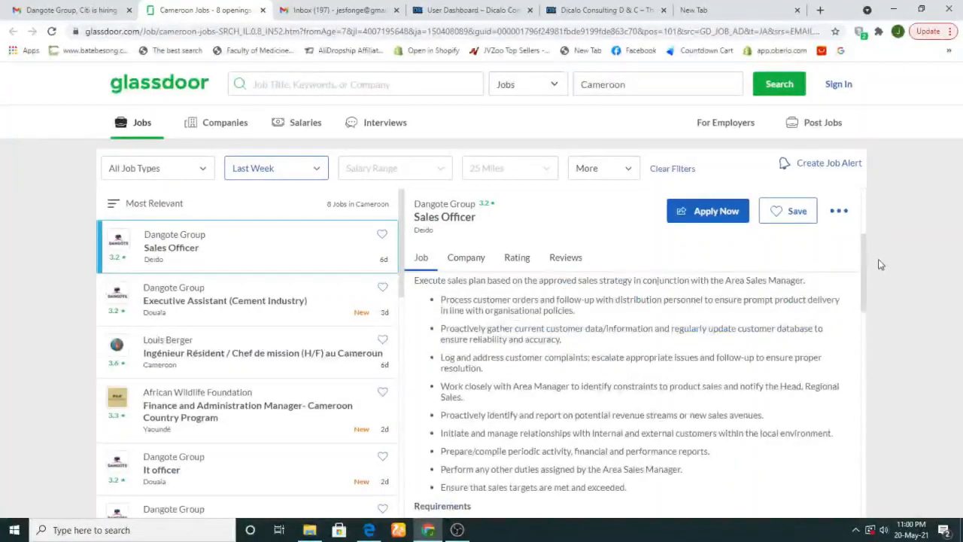
left_click_drag(864, 294, 861, 253)
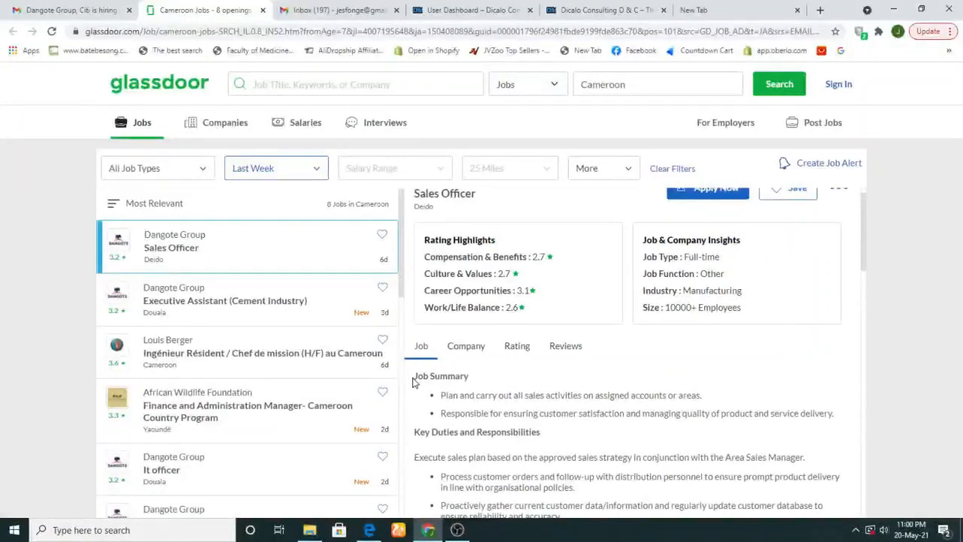
mouse_move(417, 378)
left_mouse_down()
mouse_move(537, 437)
mouse_move(527, 518)
mouse_move(533, 478)
mouse_move(518, 515)
mouse_move(422, 249)
mouse_move(516, 441)
mouse_move(527, 444)
mouse_move(520, 511)
mouse_move(451, 240)
mouse_move(550, 275)
mouse_move(548, 322)
left_mouse_up()
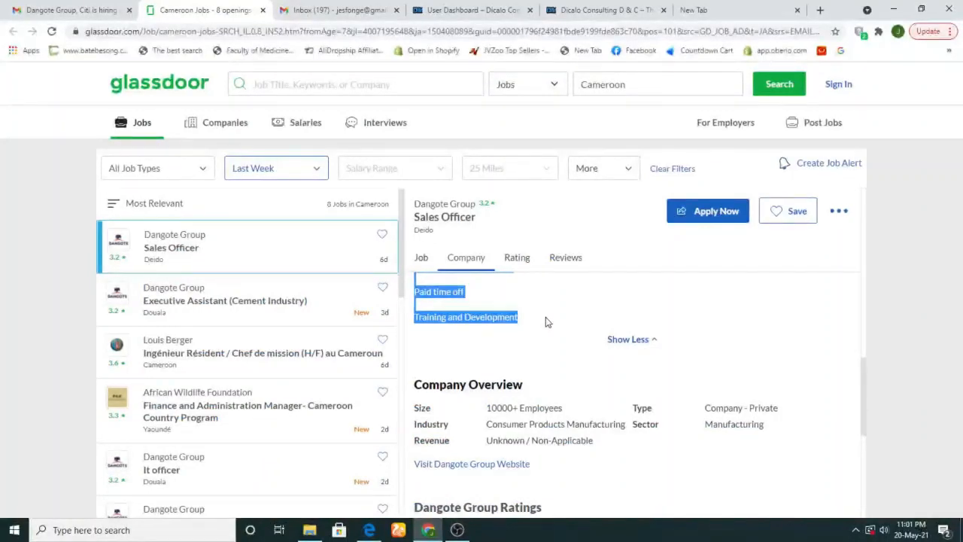
Paste the full Sales Officer description, ending in Training and Development, into the Job Description editor
left_click(583, 9)
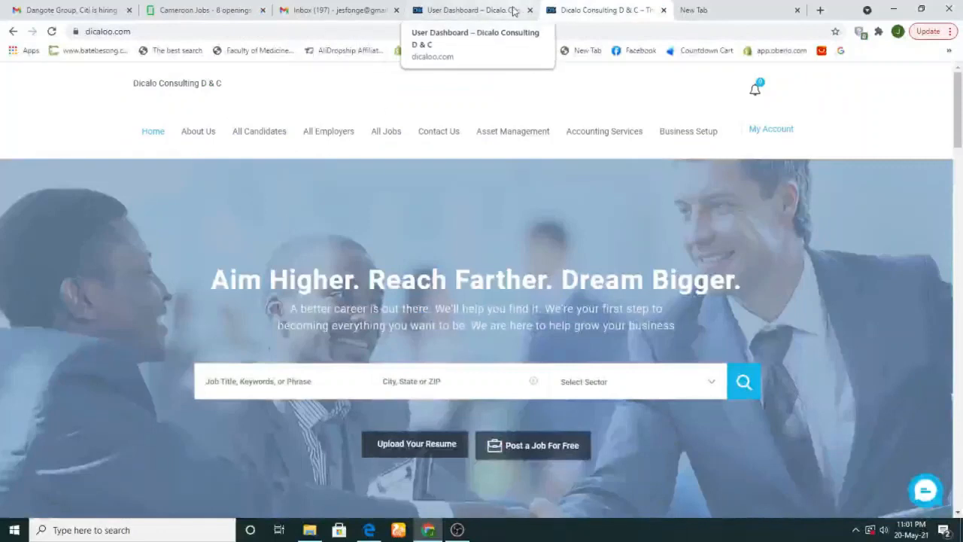
left_click(516, 12)
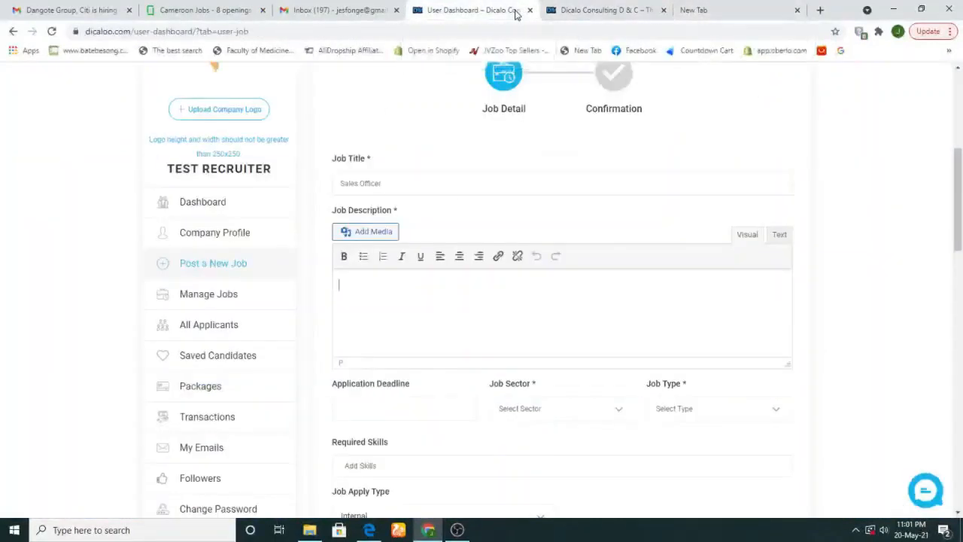
left_click(468, 293)
key("ctrl+v")
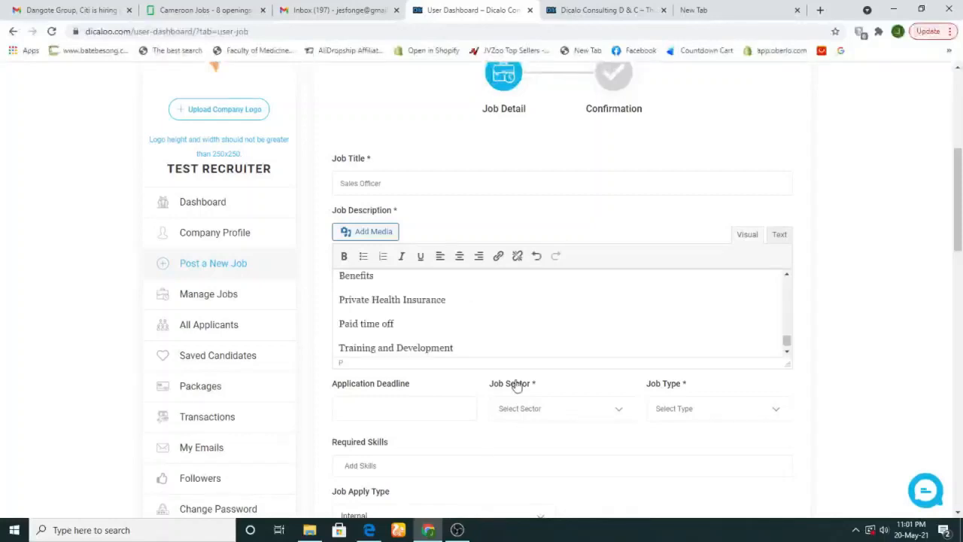
left_click_drag(780, 336, 794, 354)
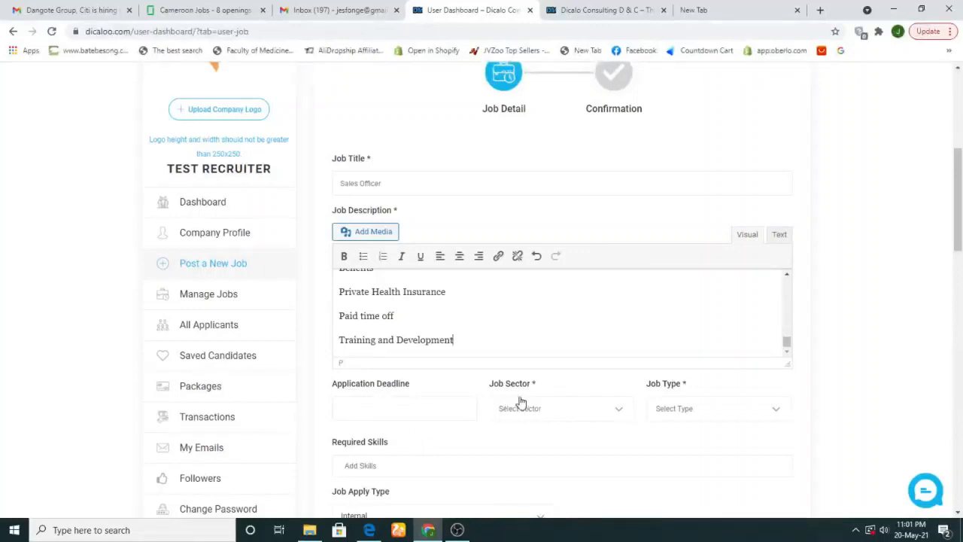
Set the Application Deadline to May 31, 2021 11:01 pm
left_click(566, 10)
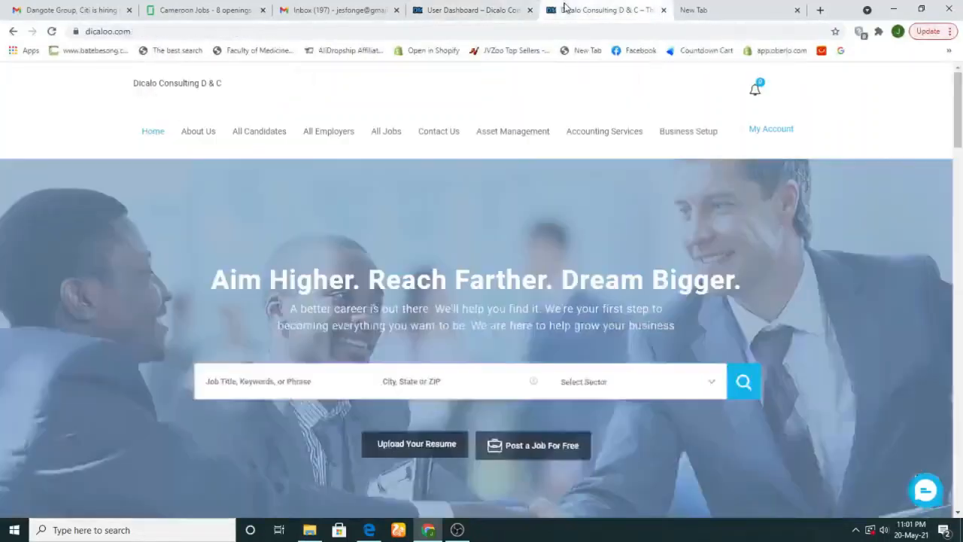
left_click(505, 7)
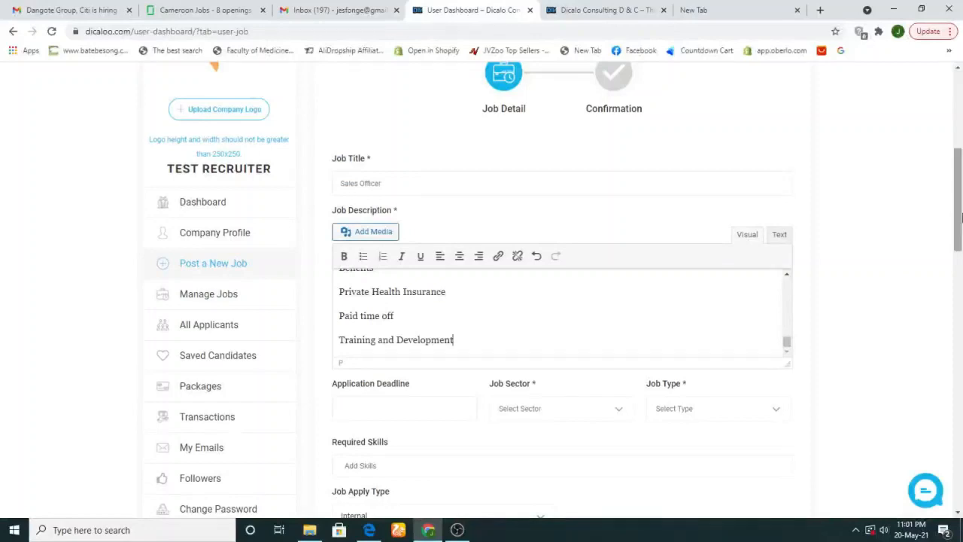
scroll(419, 218, "down", 3)
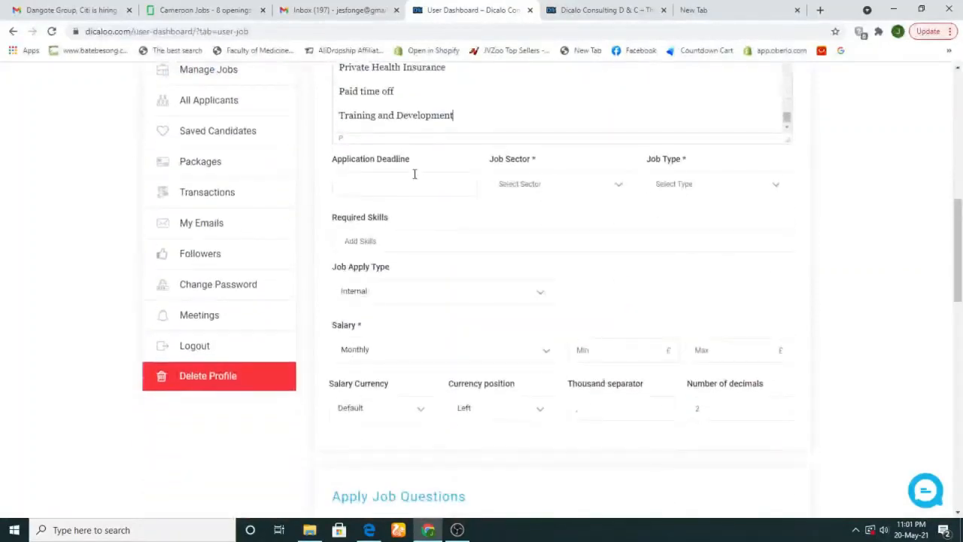
left_click(414, 178)
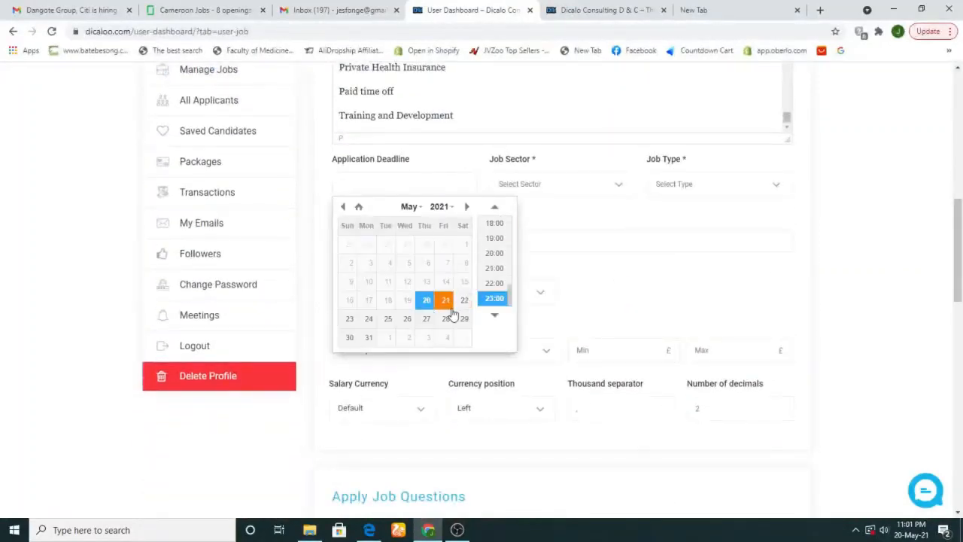
left_click(368, 339)
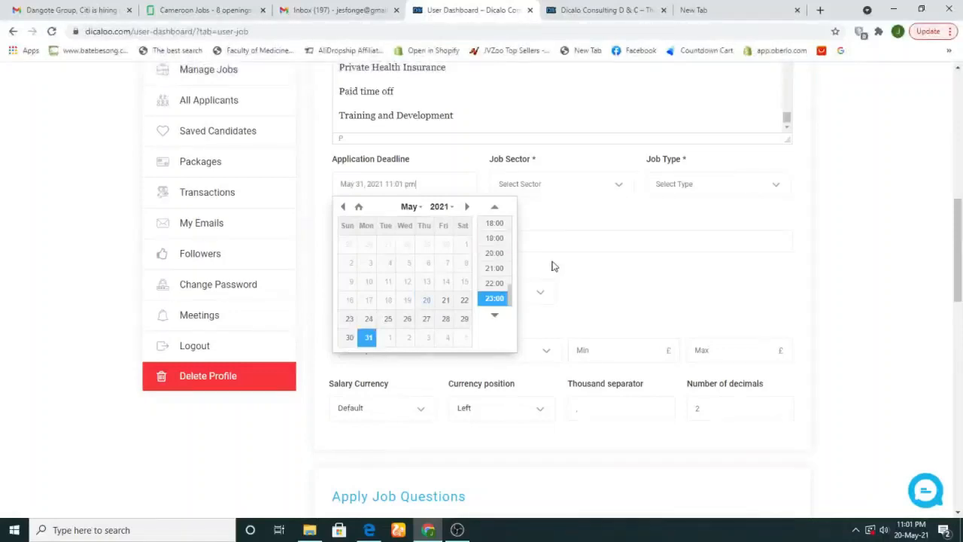
Set the job sector to Sales executive and the job type to Full time
left_click(595, 262)
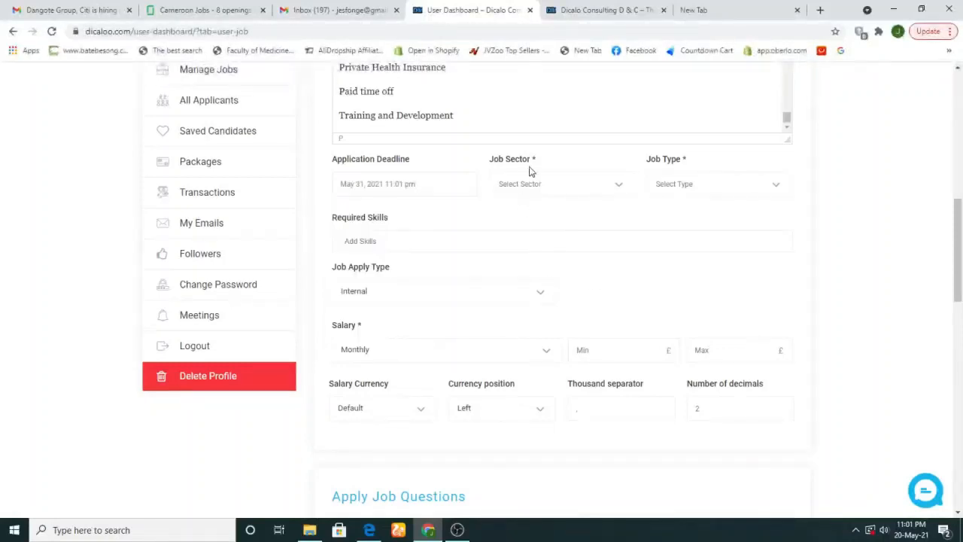
left_click(551, 185)
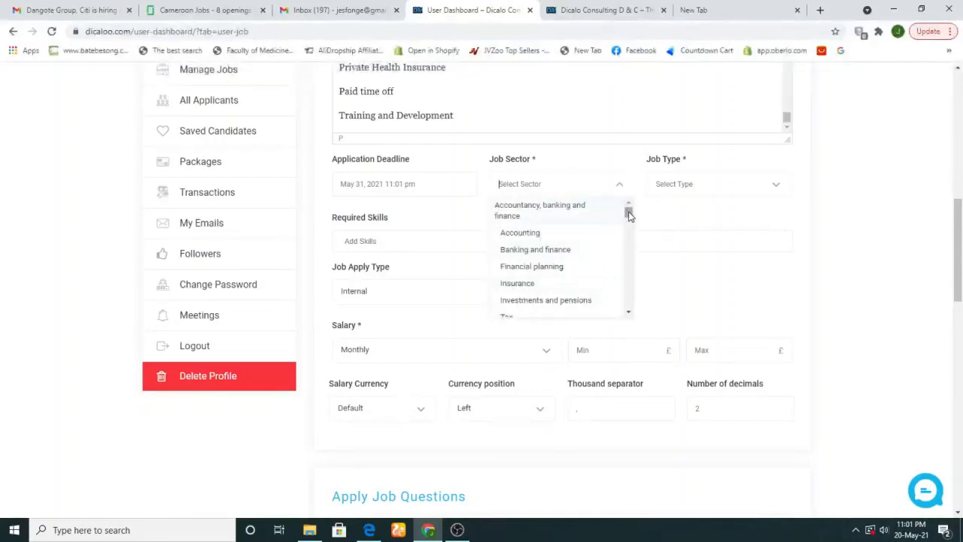
left_click_drag(630, 216, 624, 202)
type("sa")
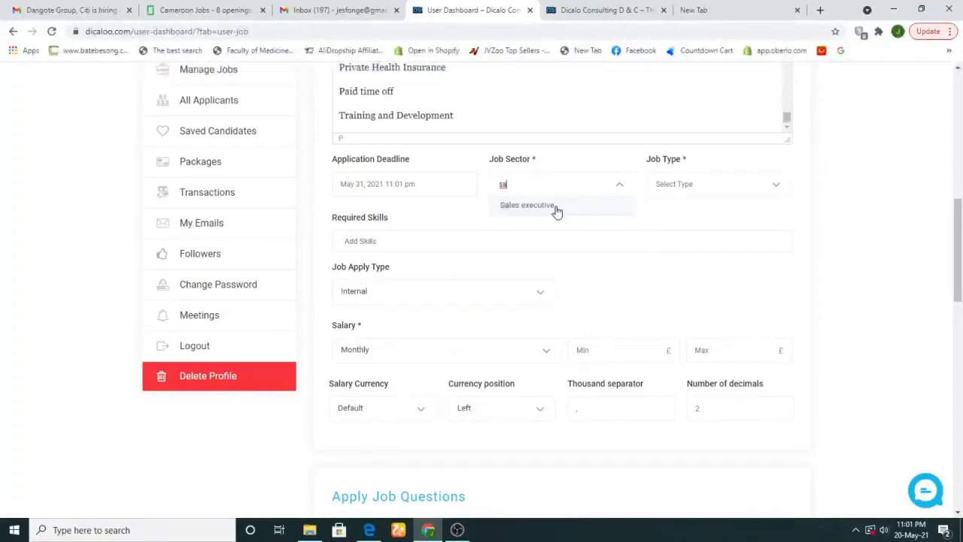
left_click(557, 211)
left_click(691, 184)
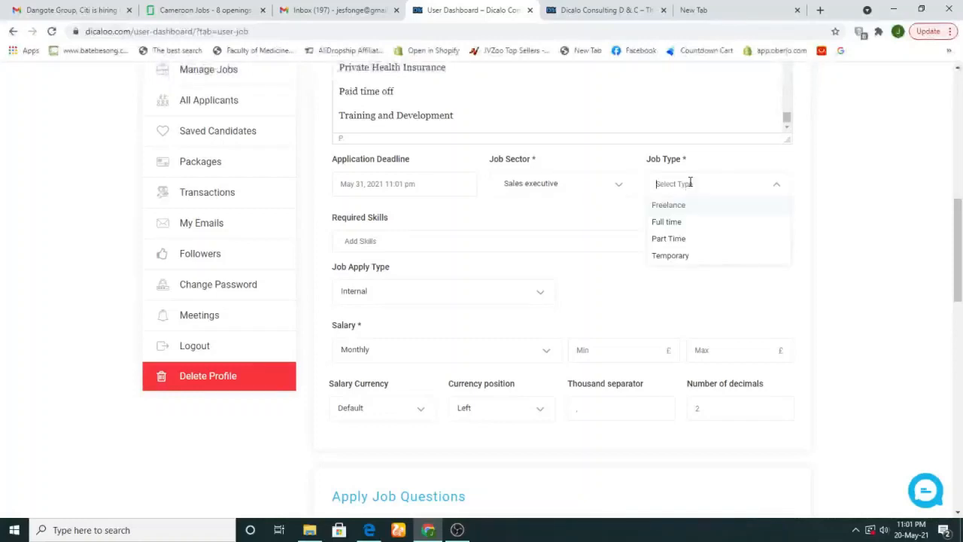
left_click(677, 222)
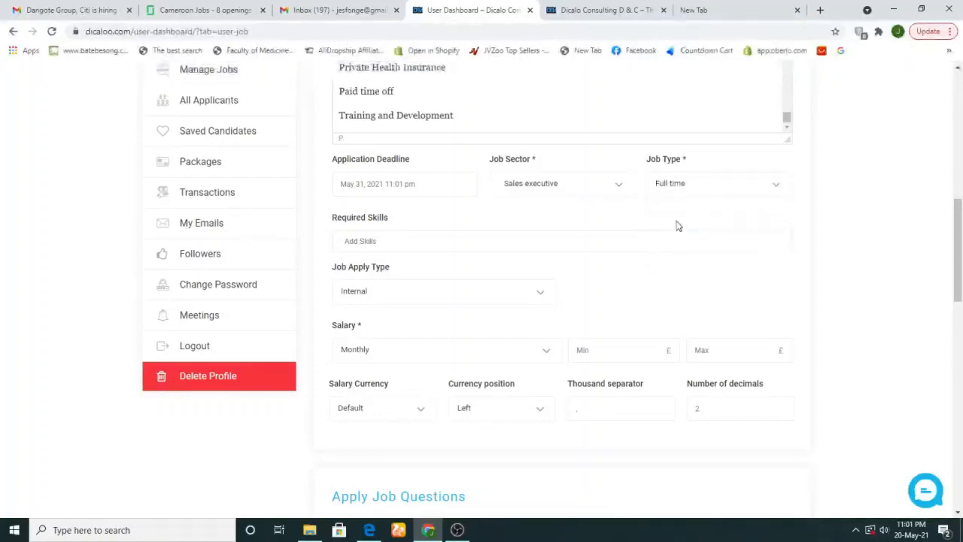
Require MBA, CPA and CFA skills and set the apply type to External URL
left_click(389, 240)
left_click(362, 290)
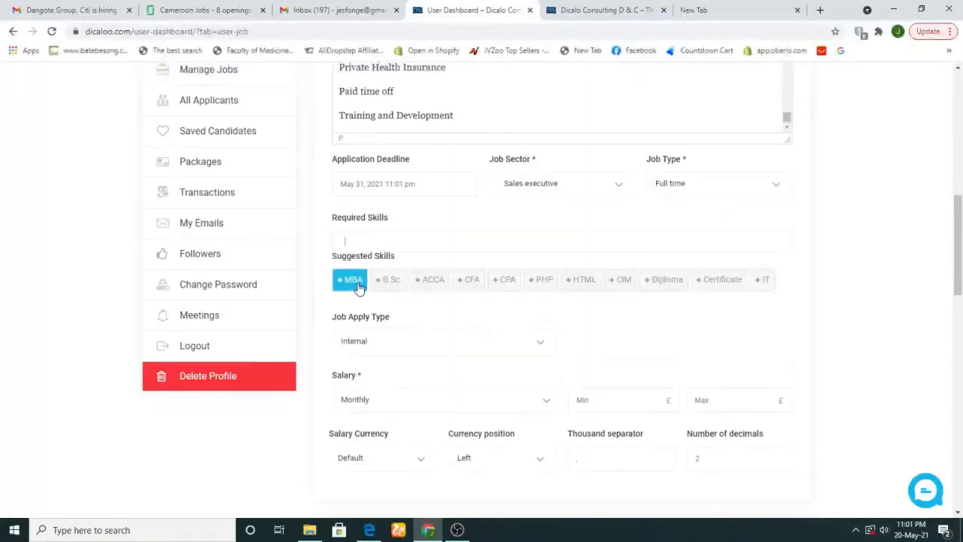
left_click_drag(431, 288, 508, 284)
left_click(470, 281)
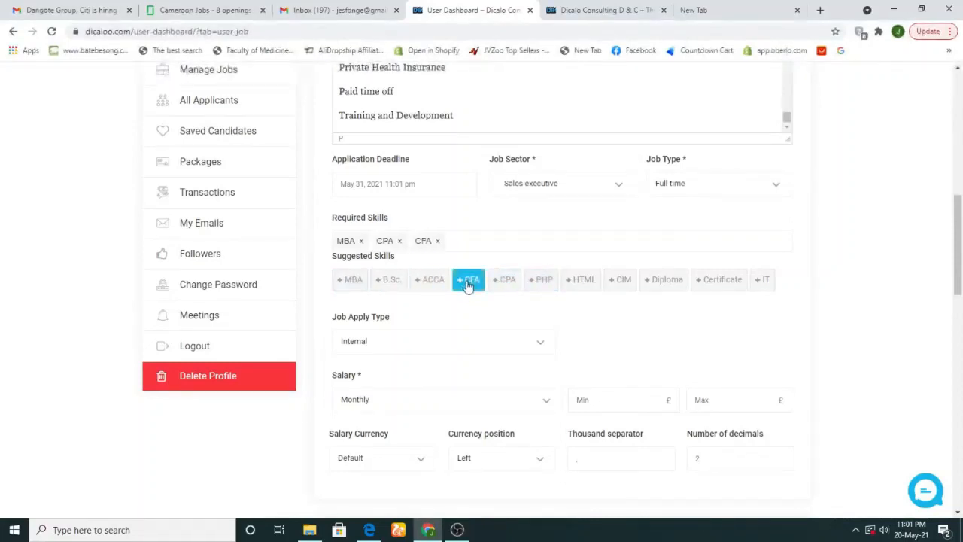
left_click(364, 346)
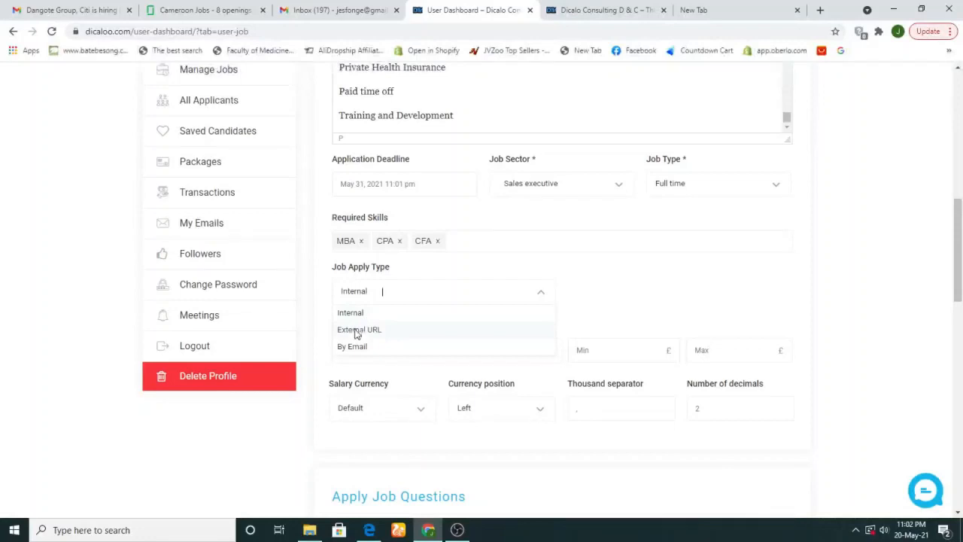
left_click(358, 331)
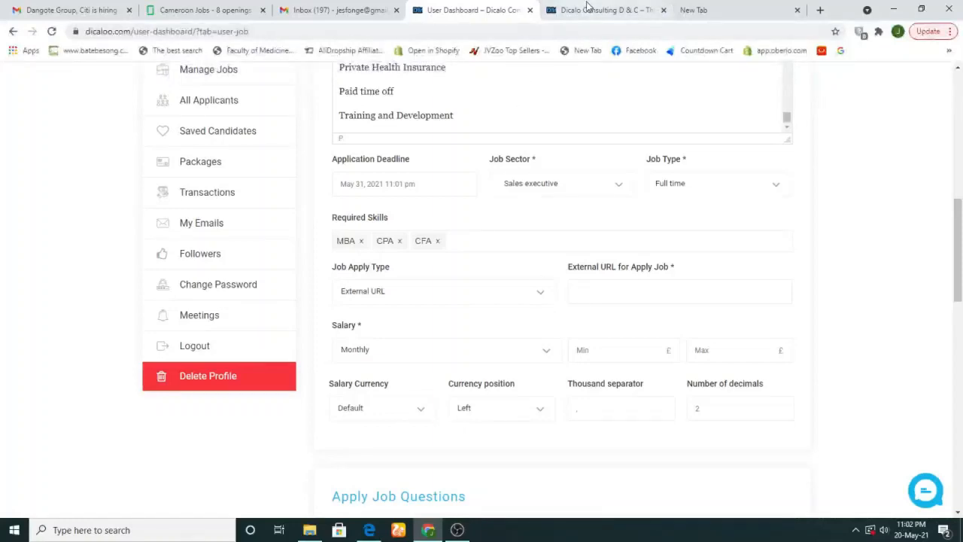
Copy the web address of the Glassdoor Sales Officer listing from the address bar, then go back to the Dicalo tab
left_click(218, 10)
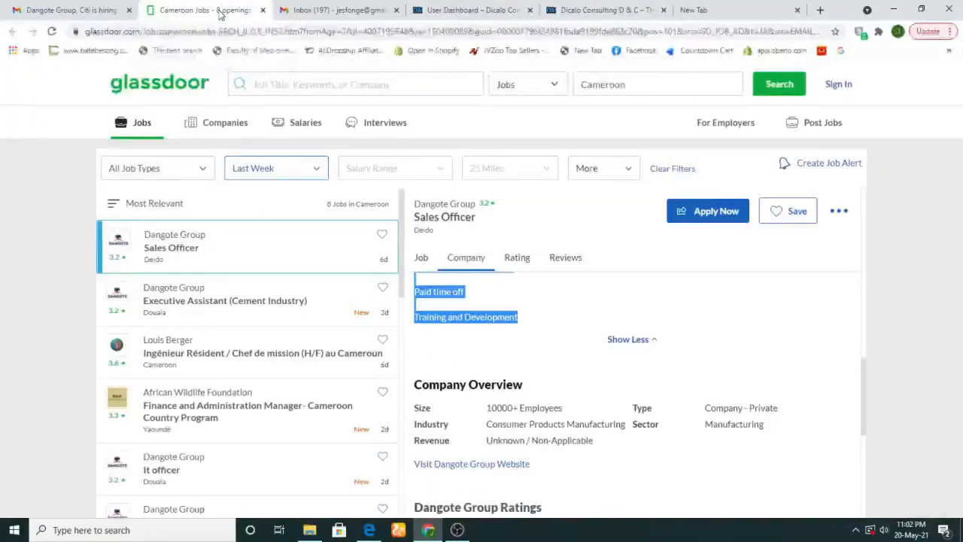
left_click(177, 34)
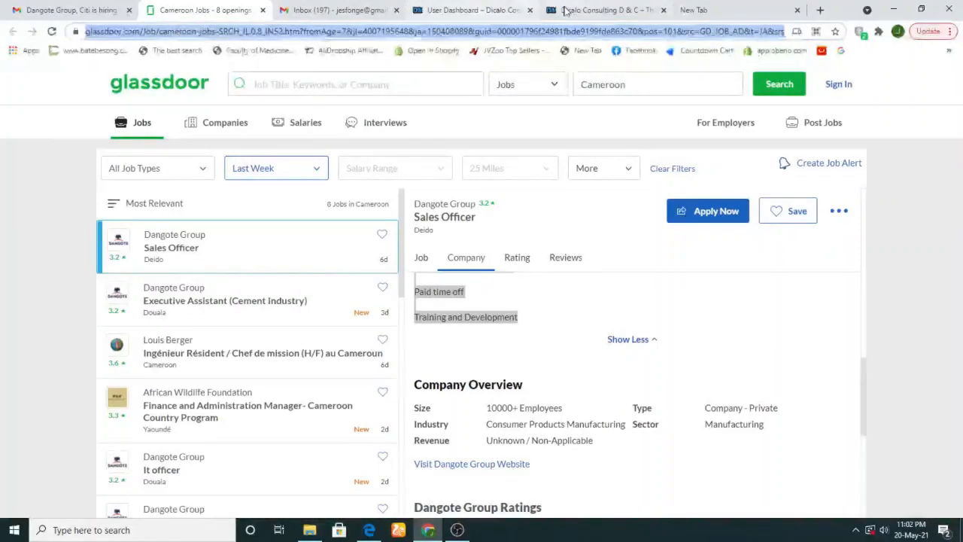
left_click(566, 11)
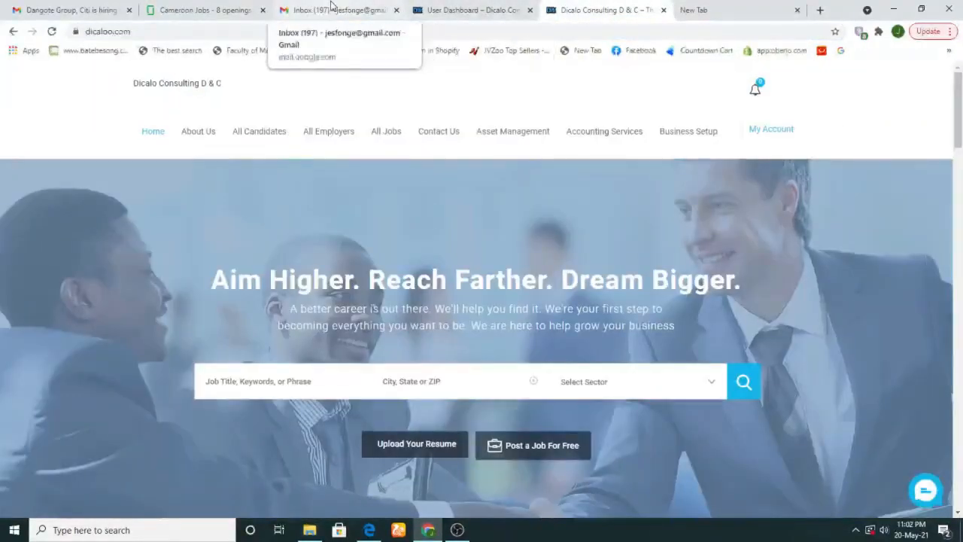
Paste the Glassdoor listing address into the External URL for Apply Job field
left_click(392, 7)
left_click(468, 9)
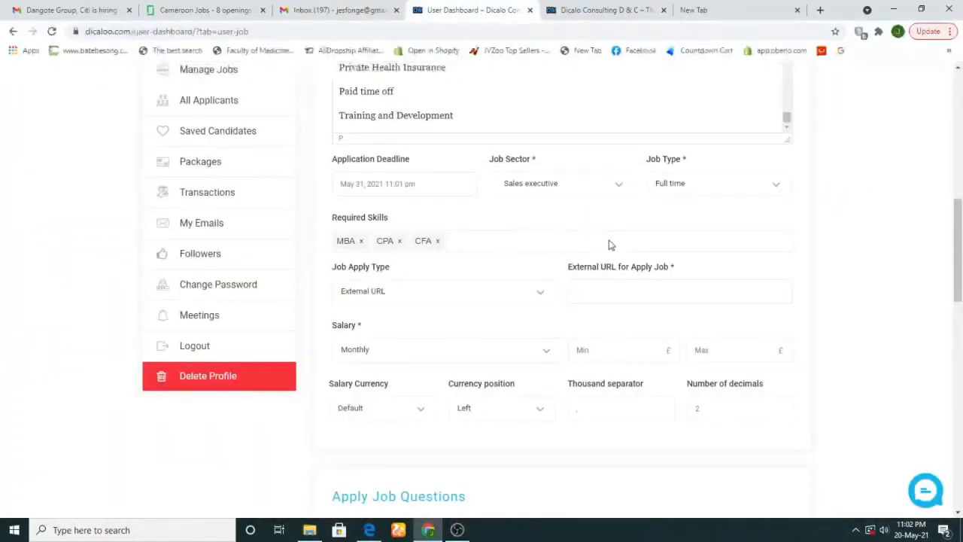
key("ctrl+v")
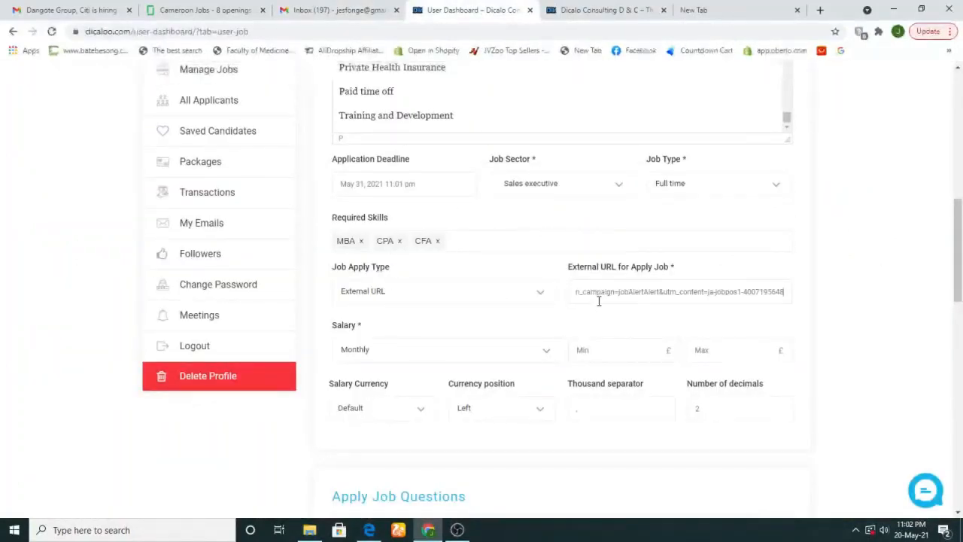
left_click_drag(613, 290, 558, 296)
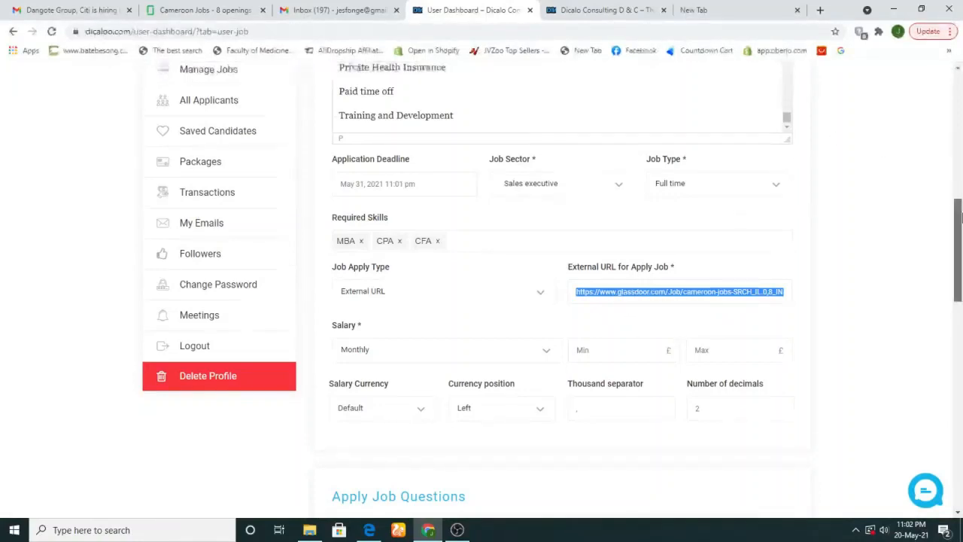
scroll(563, 164, "down", 3)
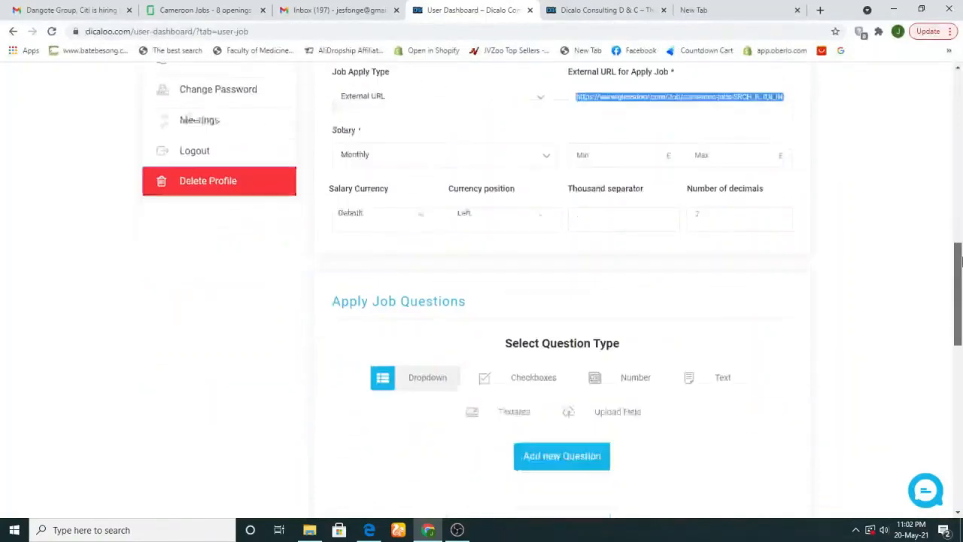
Keep the salary Monthly and enter a 2000 minimum and 5000 maximum
left_click(505, 139)
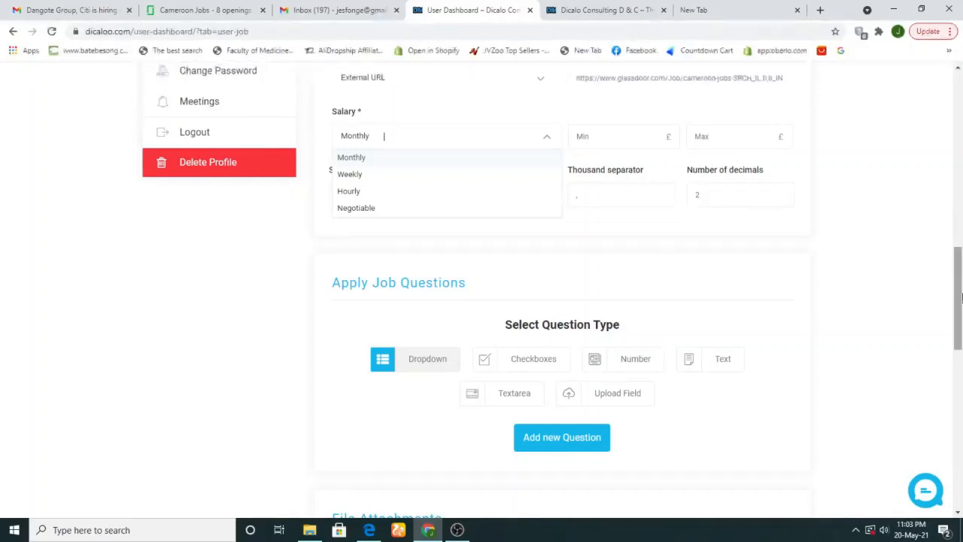
left_click_drag(960, 292, 959, 269)
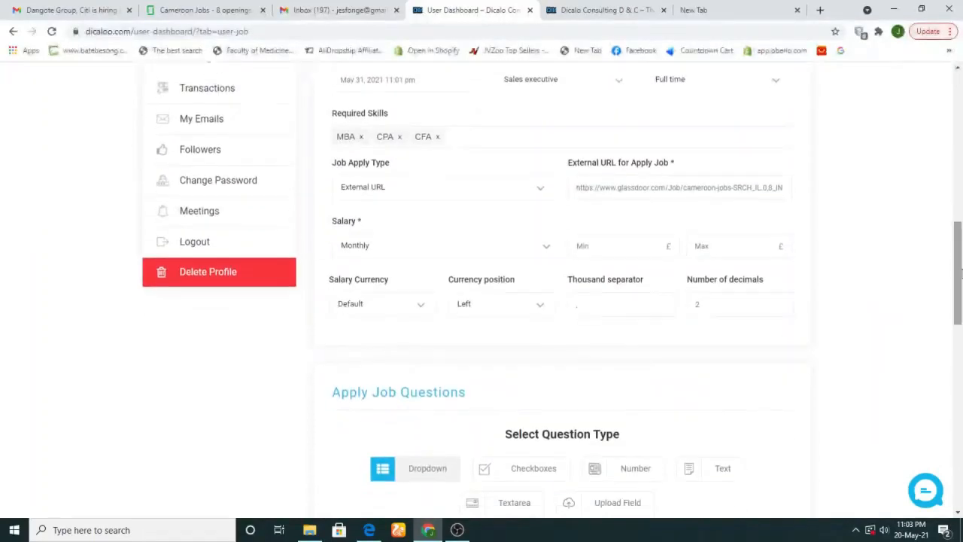
left_click(479, 247)
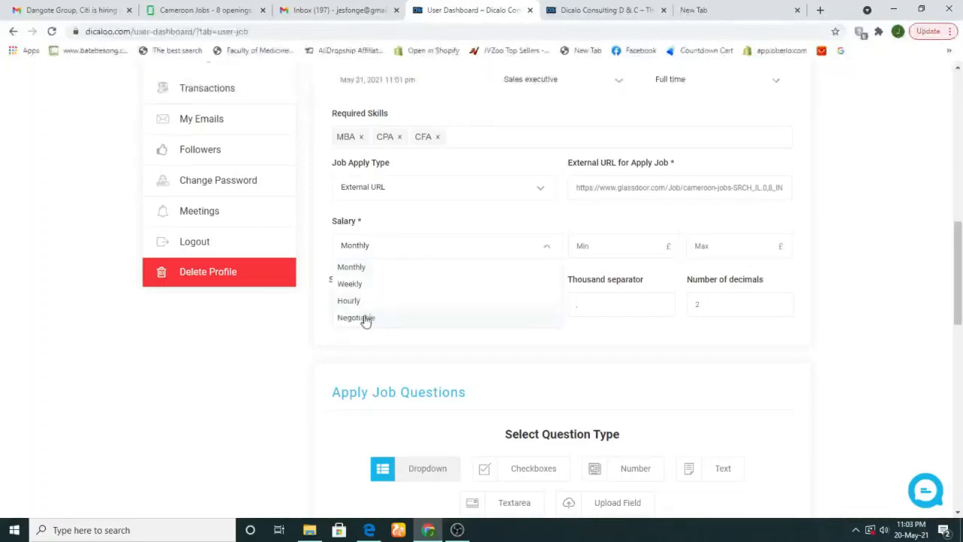
left_click(374, 273)
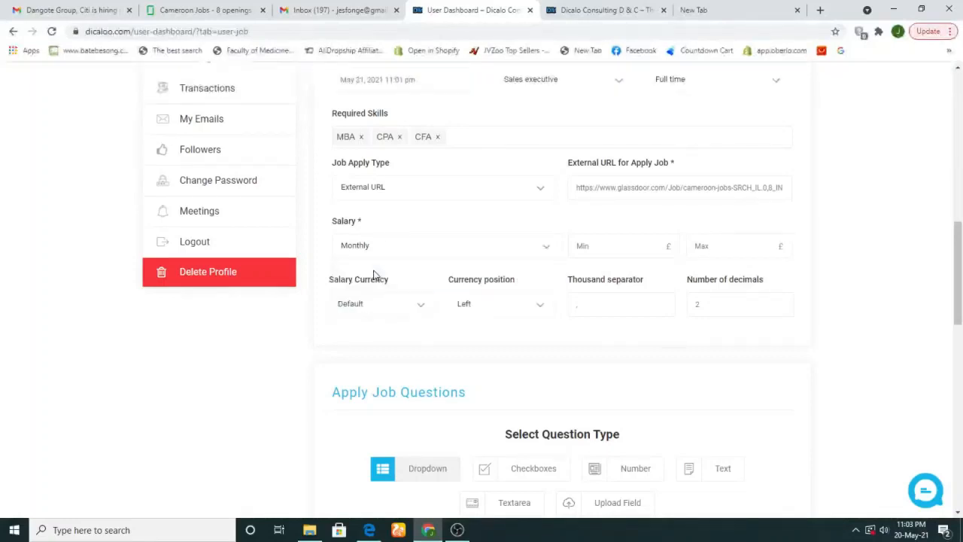
left_click(627, 246)
type("2000")
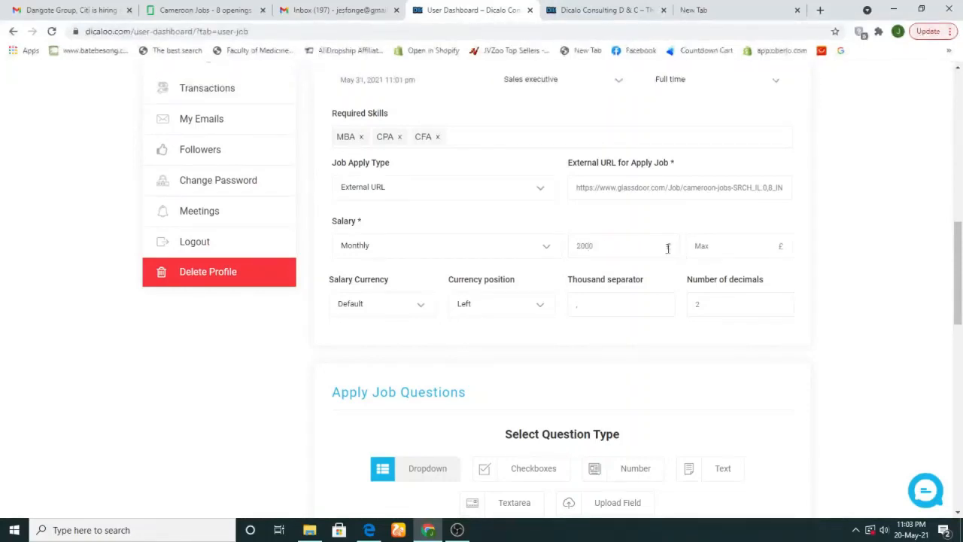
left_click(699, 248)
type("1")
type("5000")
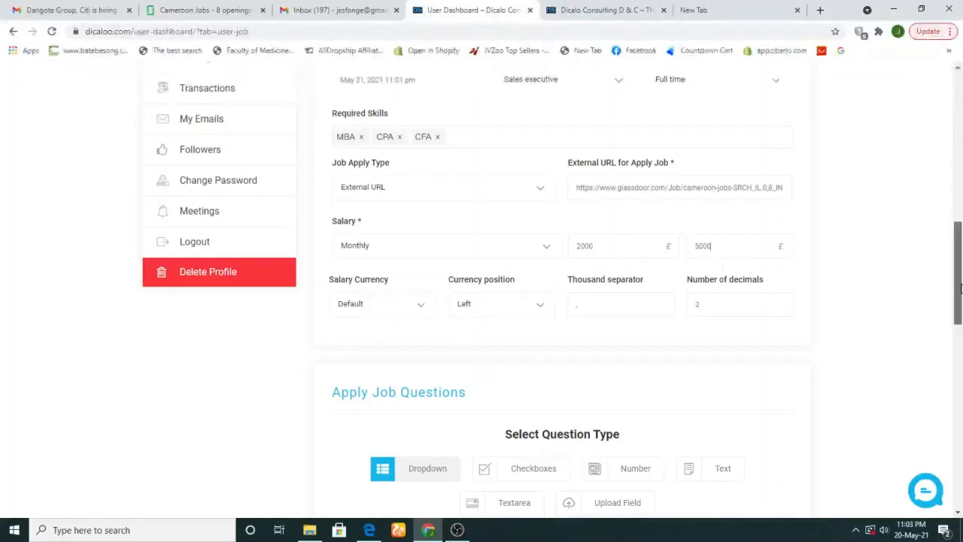
left_click_drag(960, 286, 960, 312)
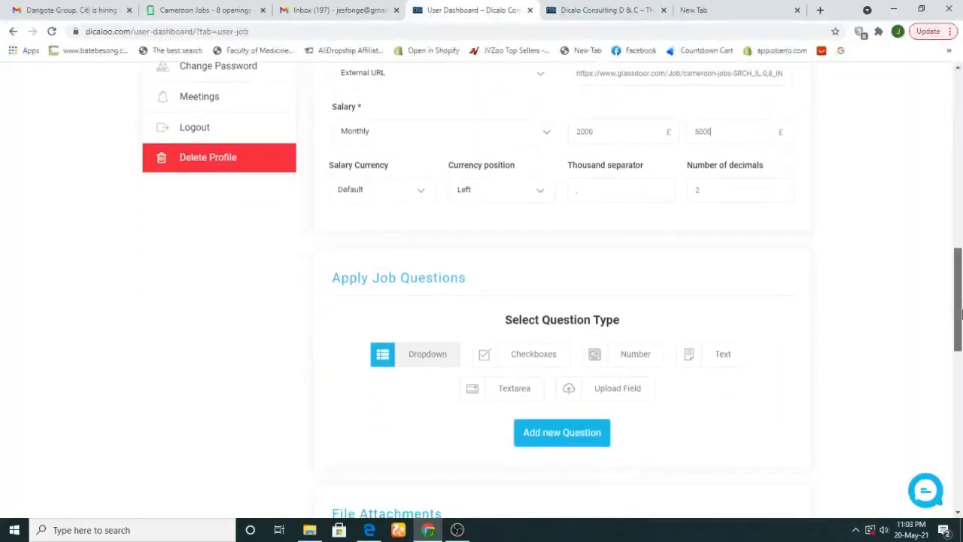
Choose US Dollar - $ as the salary currency with the symbol positioned Left
left_click(421, 189)
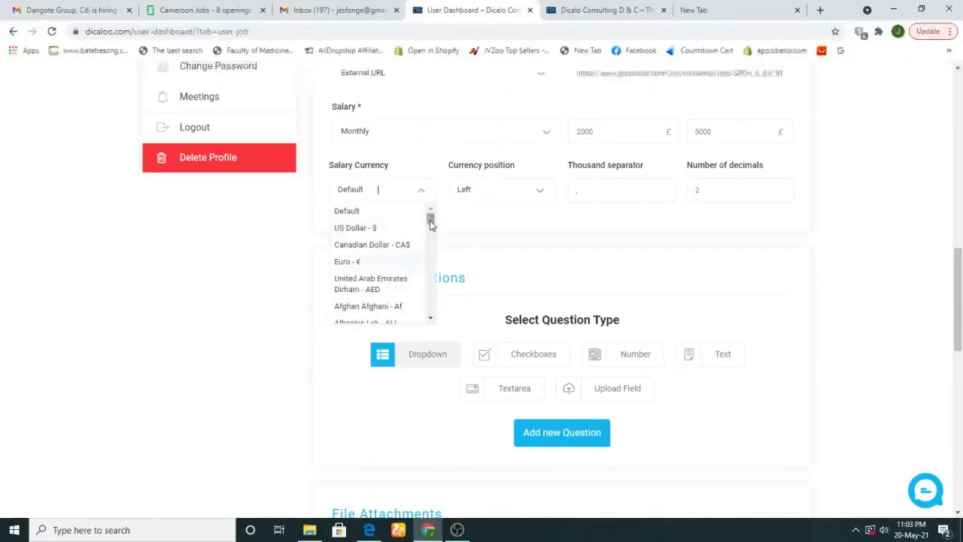
mouse_move(430, 218)
left_mouse_down()
mouse_move(430, 229)
mouse_move(430, 216)
left_mouse_up()
left_click(374, 227)
left_click(493, 191)
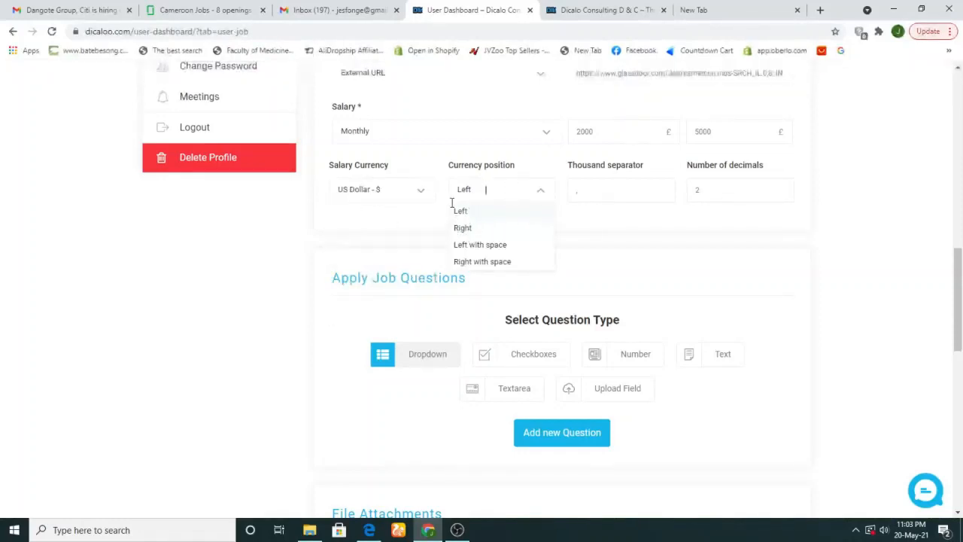
left_click(612, 189)
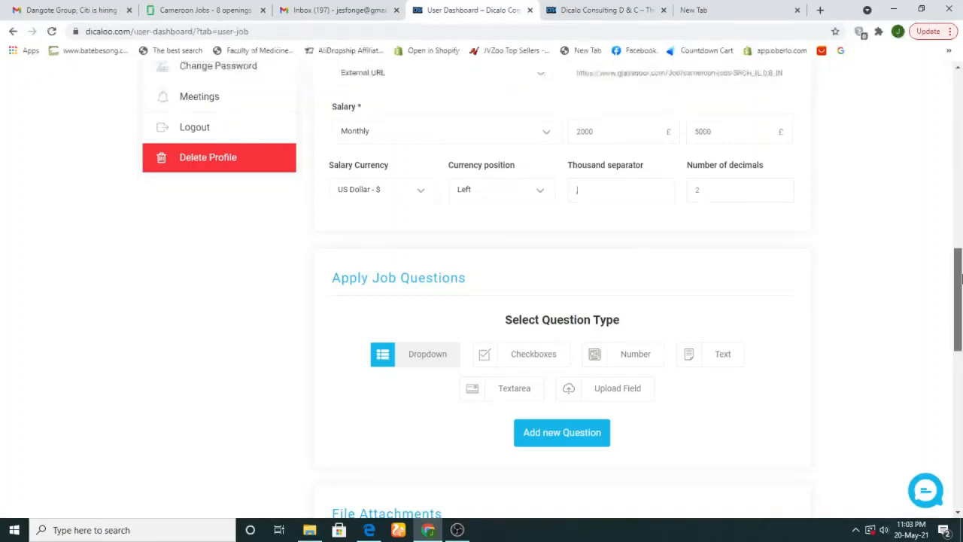
left_click_drag(961, 279, 960, 310)
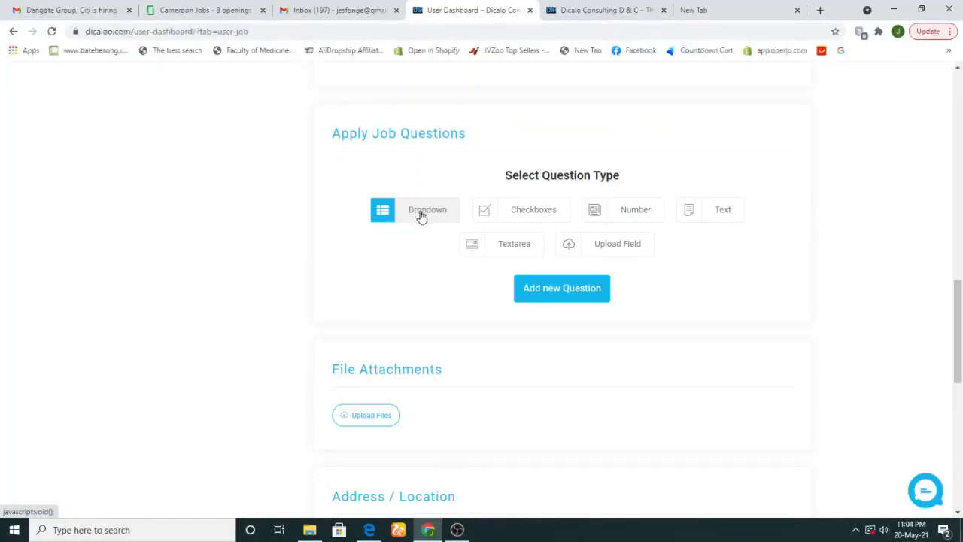
Add a dropdown application question titled 'are you in the UAE'
left_click(546, 296)
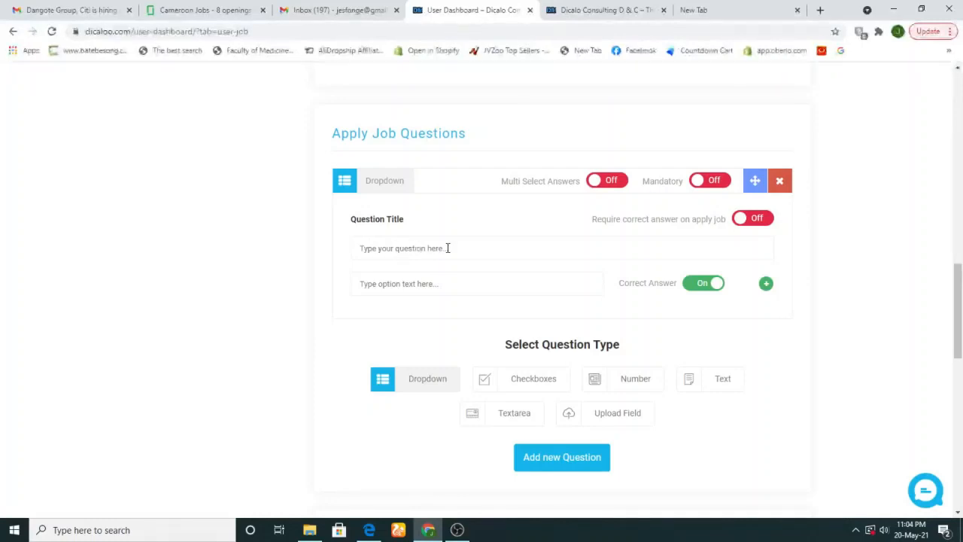
type("are you")
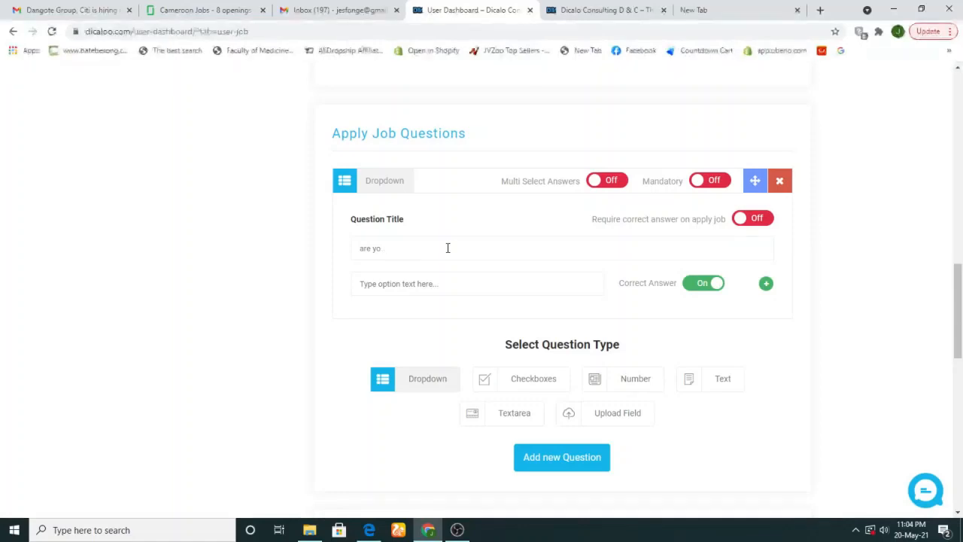
key("BackSpace")
key("BackSpace")
key("BackSpace")
type("yo")
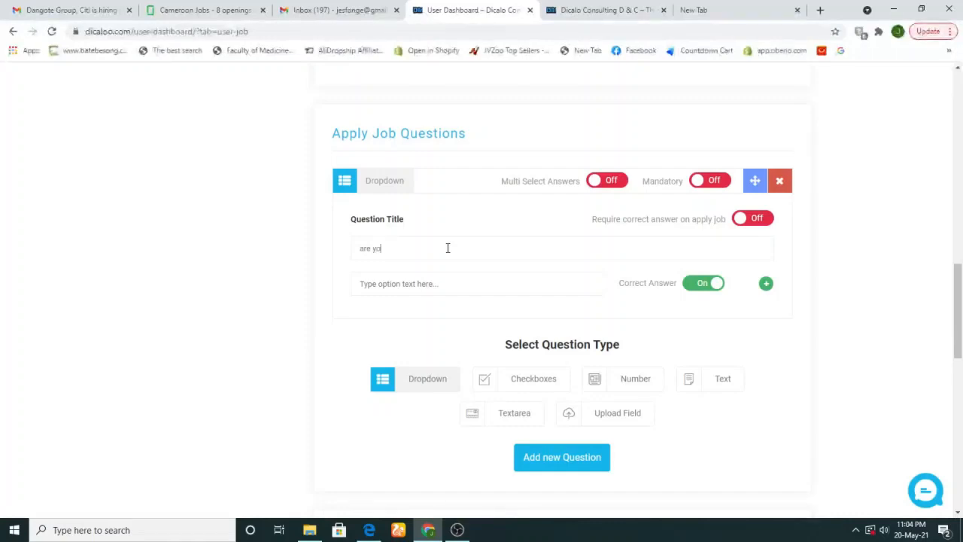
type("u in")
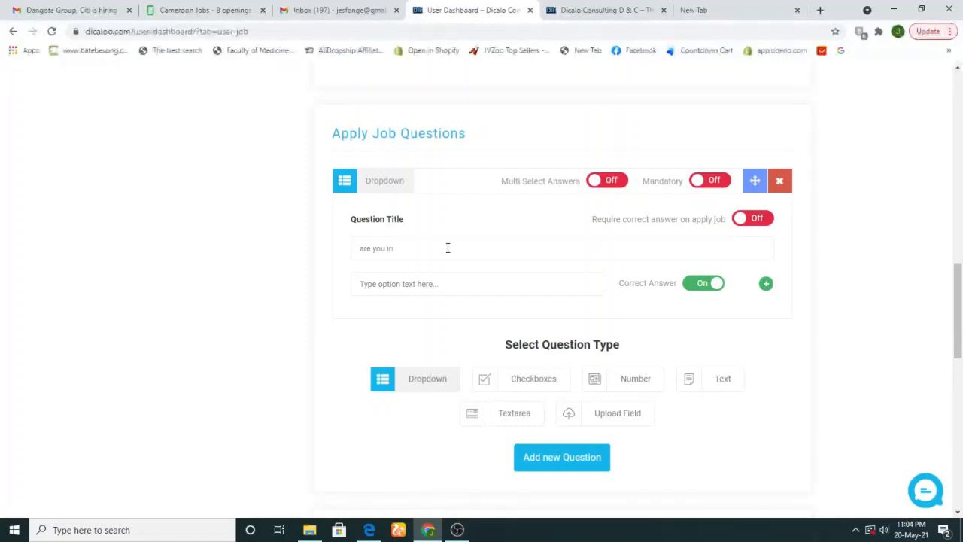
type(" the")
type(" U")
type("A")
type("L")
type("E")
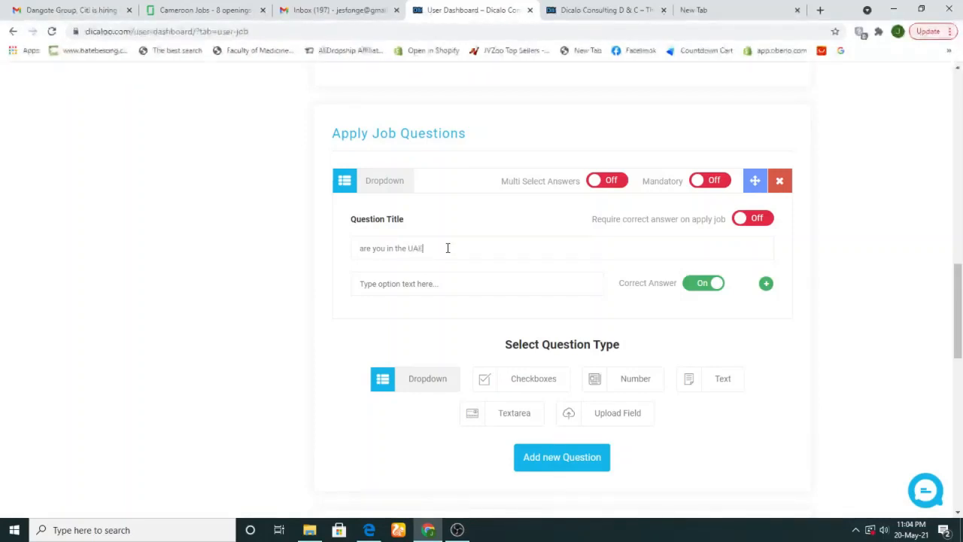
Give it answer options YES (marked correct) and NO, and add the question to the form
left_click(407, 289)
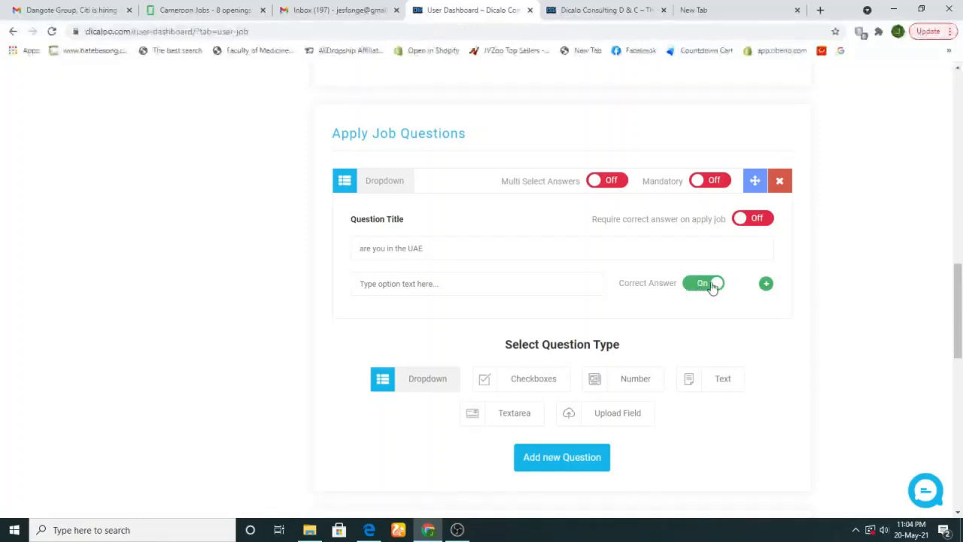
left_click(765, 285)
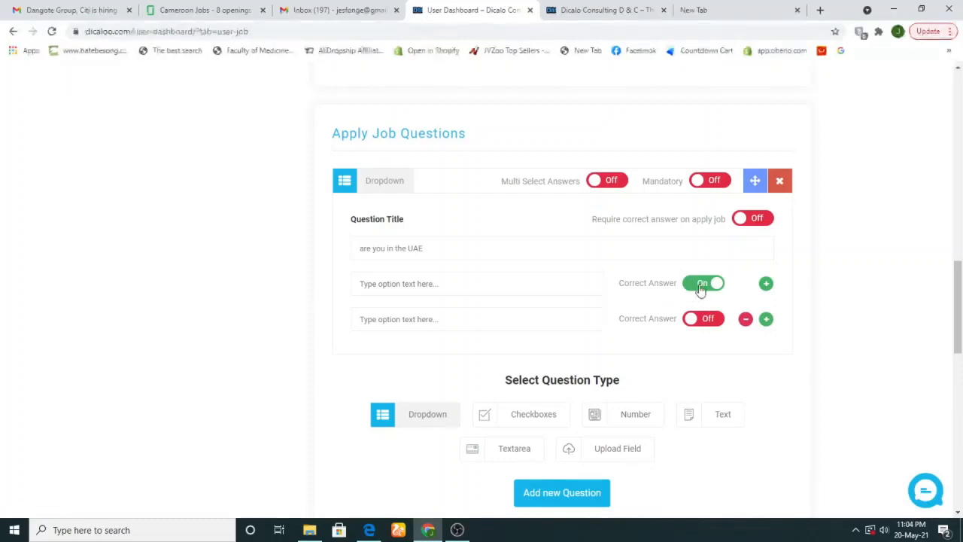
left_click(486, 284)
type("YES")
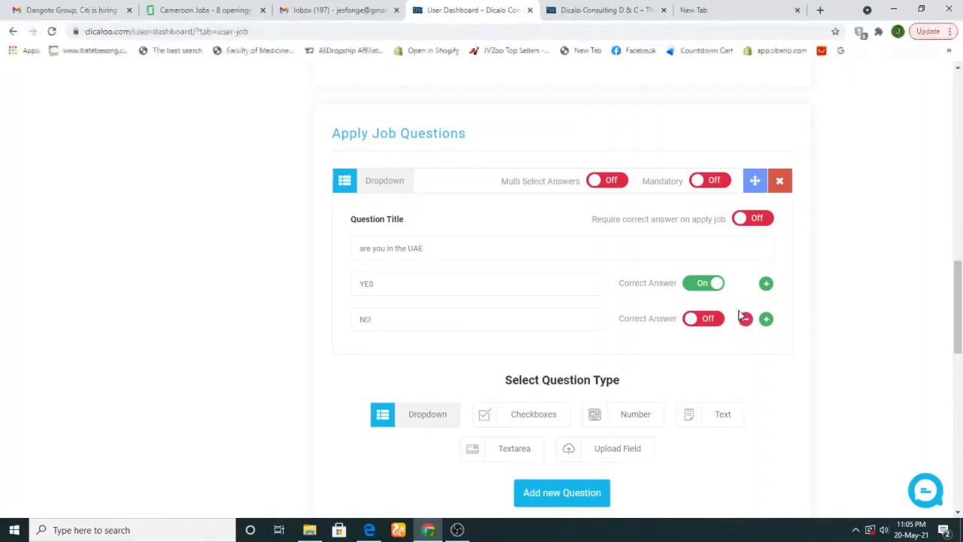
left_click(570, 495)
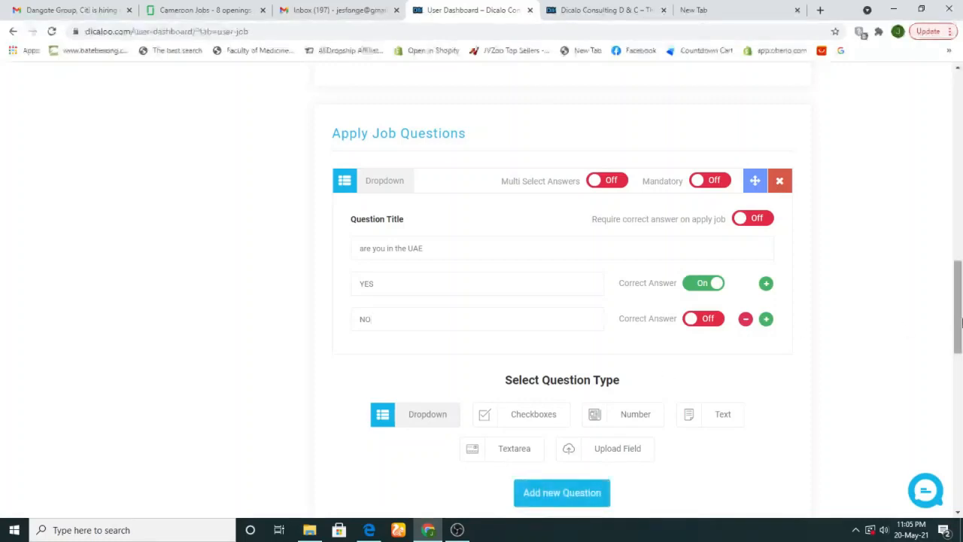
left_click_drag(959, 337, 961, 406)
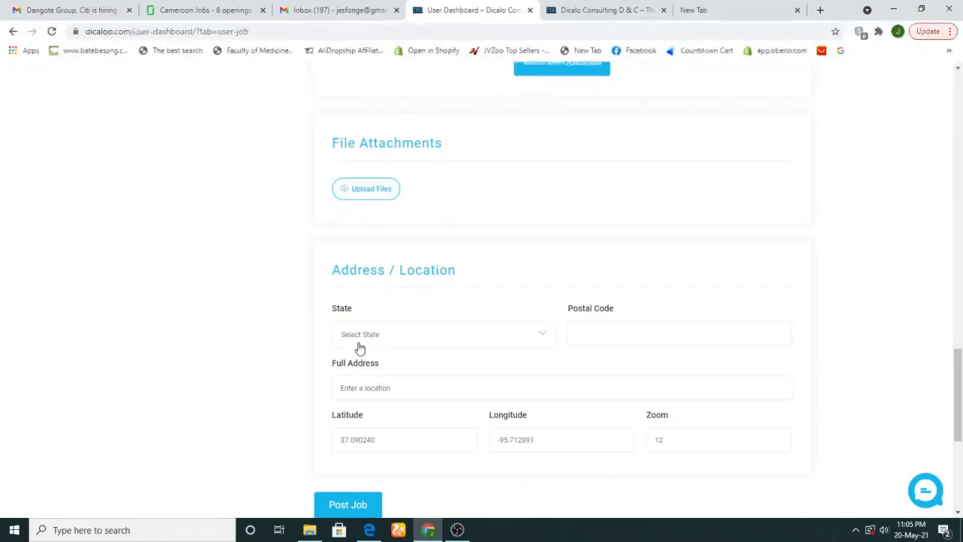
Post the Sales Officer job, leaving State blank and the default location coordinates unchanged
left_click(433, 342)
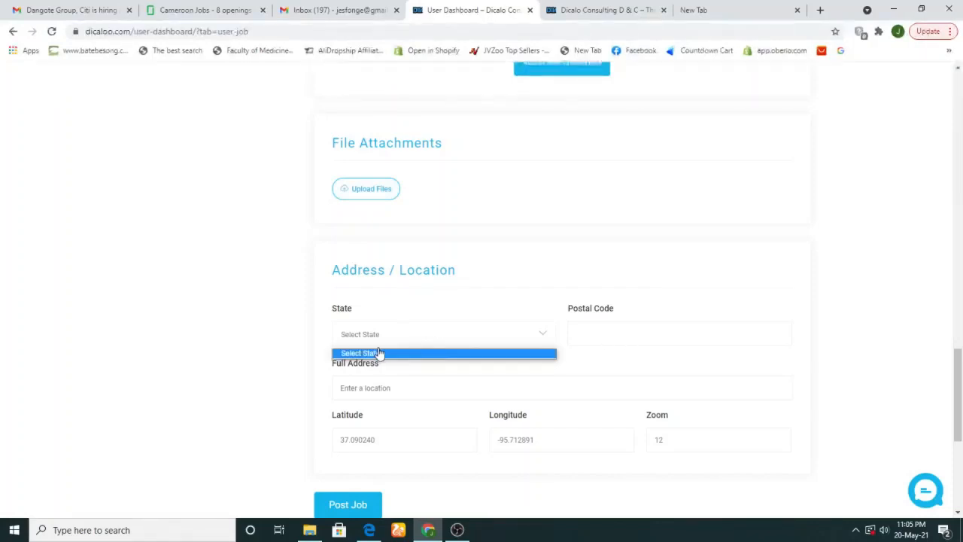
left_click(392, 337)
left_click(400, 334)
scroll(960, 410, "down", 2)
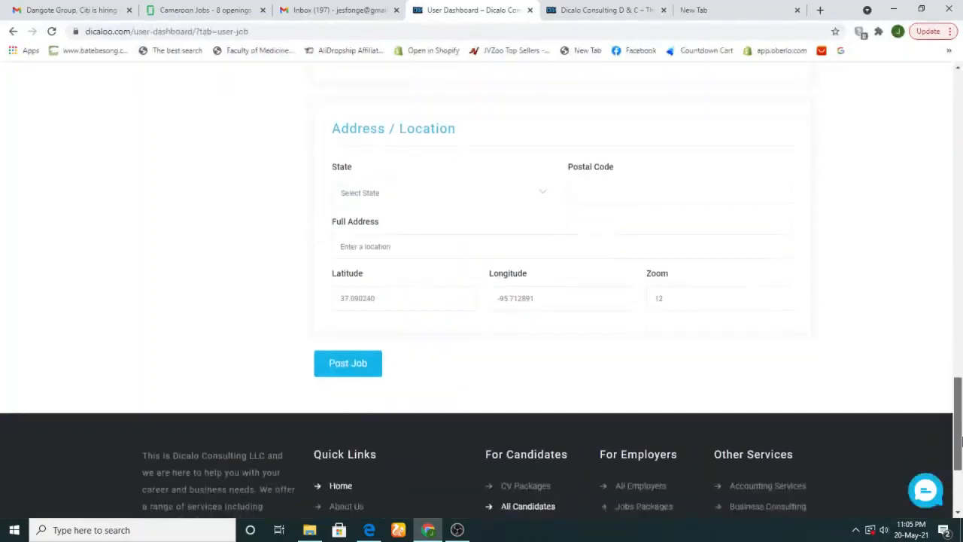
left_click(344, 363)
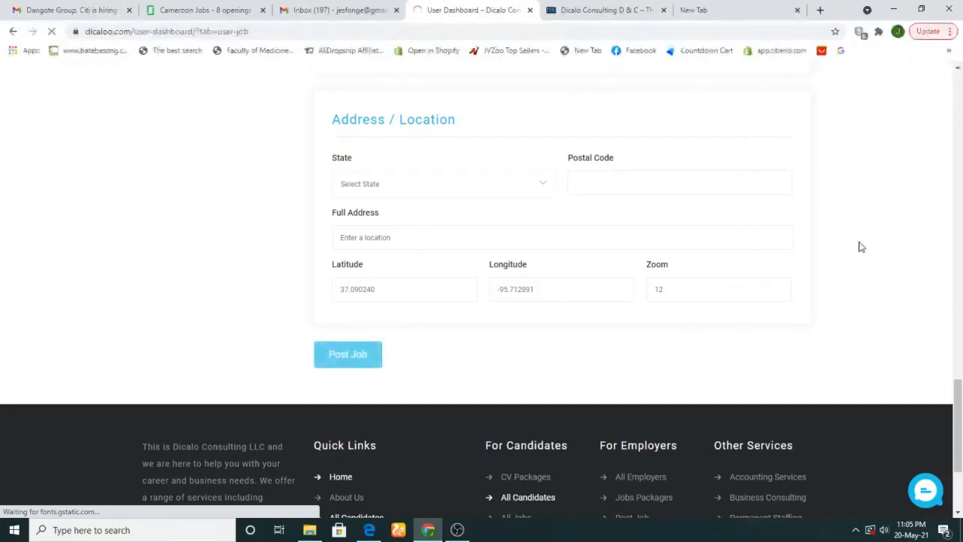
left_click_drag(959, 384, 961, 311)
scroll(961, 311, "up", 2)
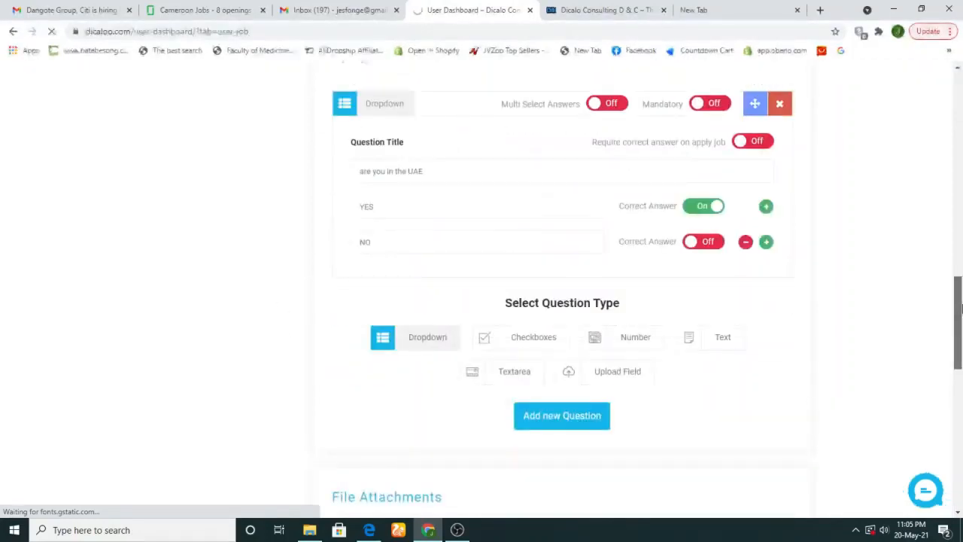
left_click_drag(961, 309, 961, 416)
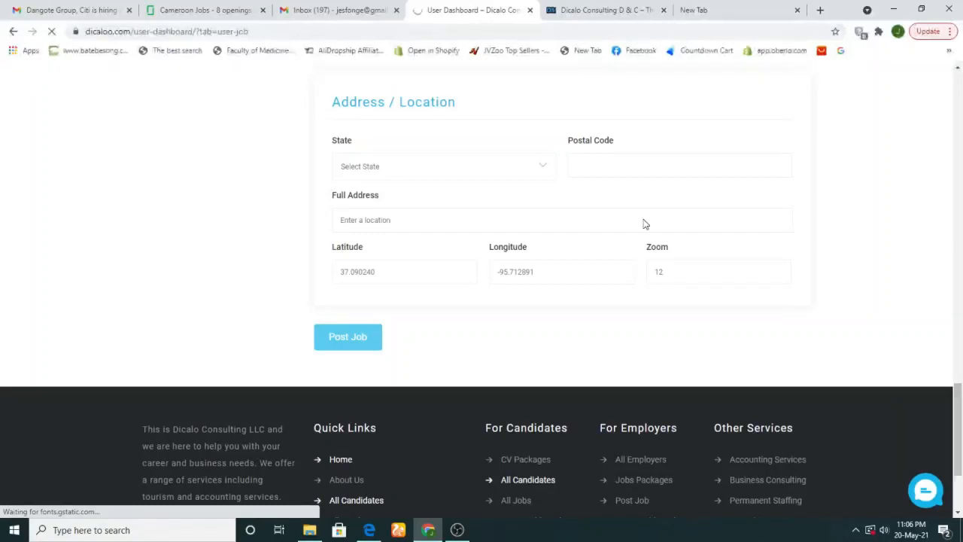
Find and read the 'New job approved by admin' email for the Sales Officer job in Gmail
left_click(35, 7)
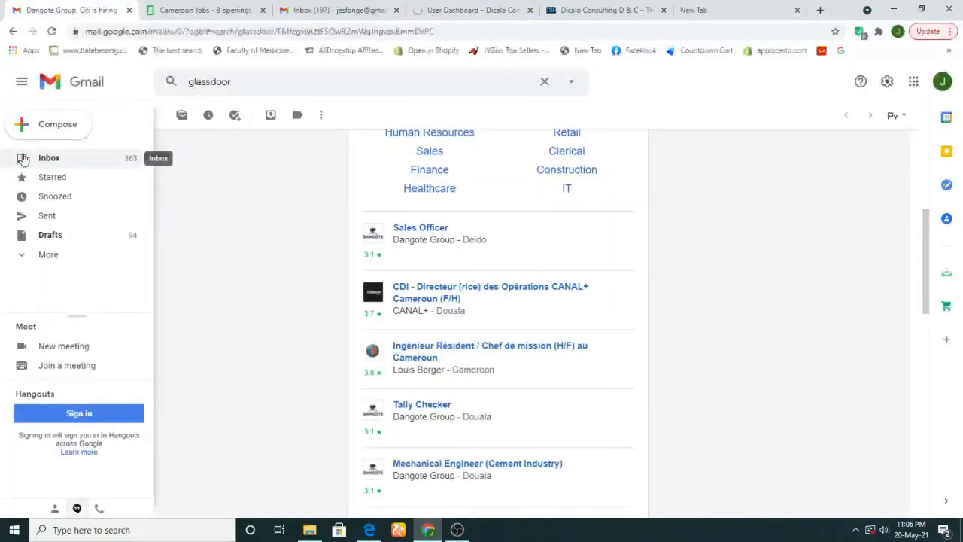
left_click(143, 159)
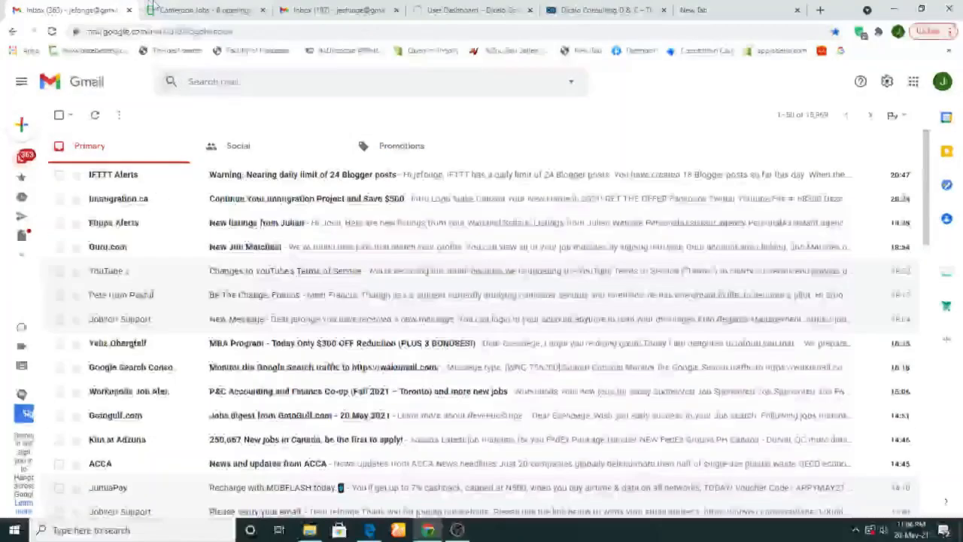
left_click(328, 8)
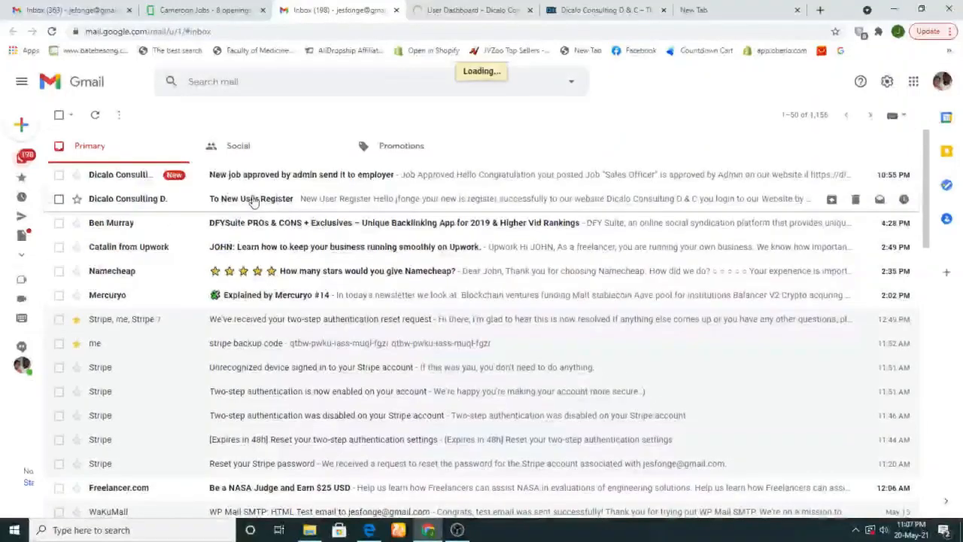
left_click(253, 198)
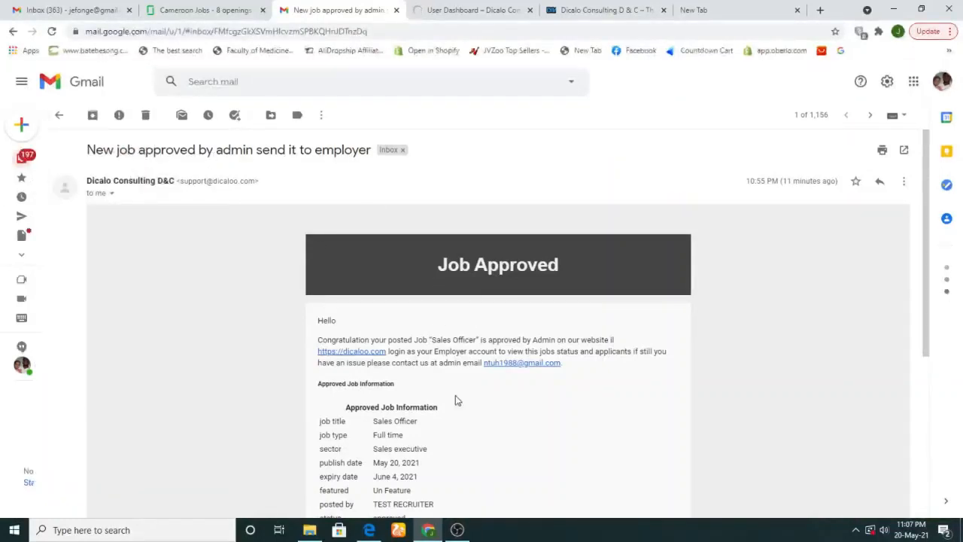
left_click_drag(924, 256, 945, 308)
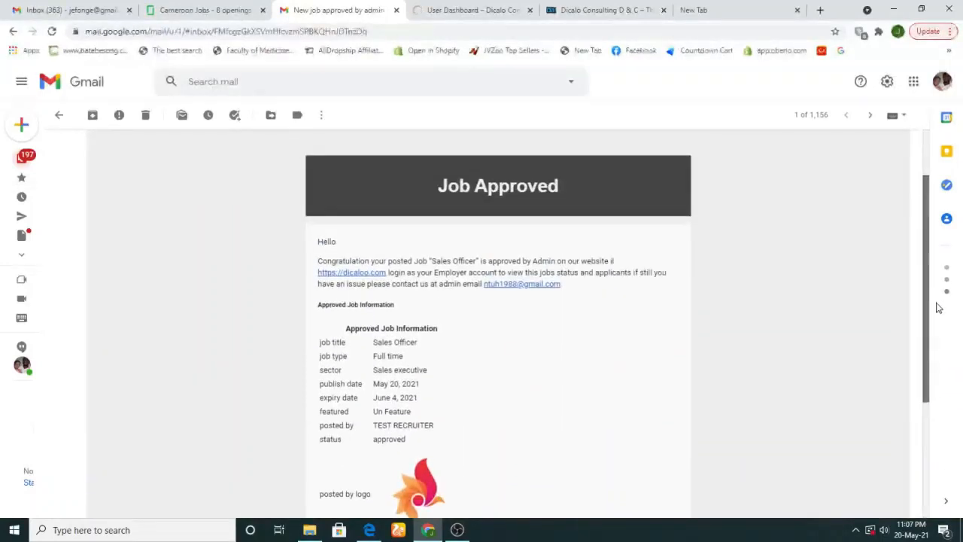
Reload the Dicalo dashboard, recheck the approval email, then return to the Dicalo job form
left_click(433, 8)
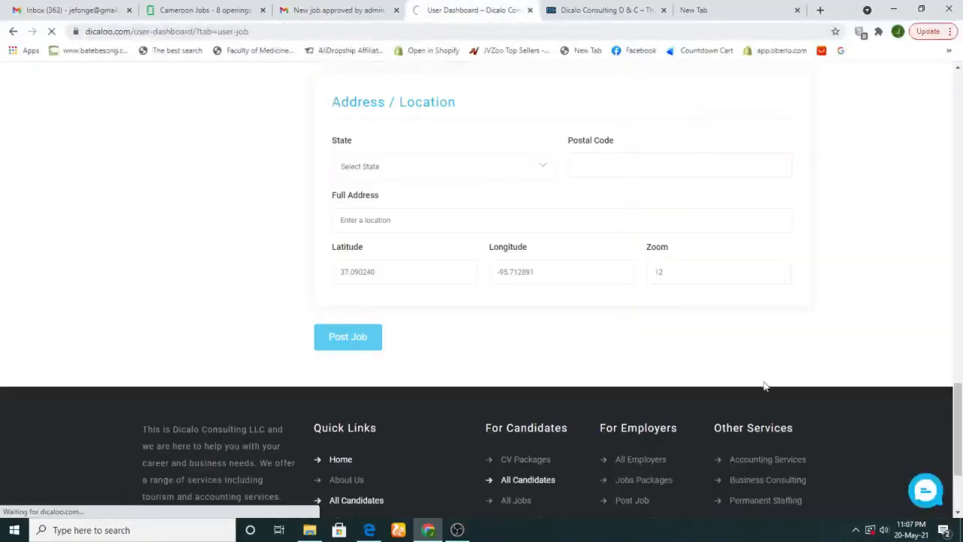
left_click(266, 30)
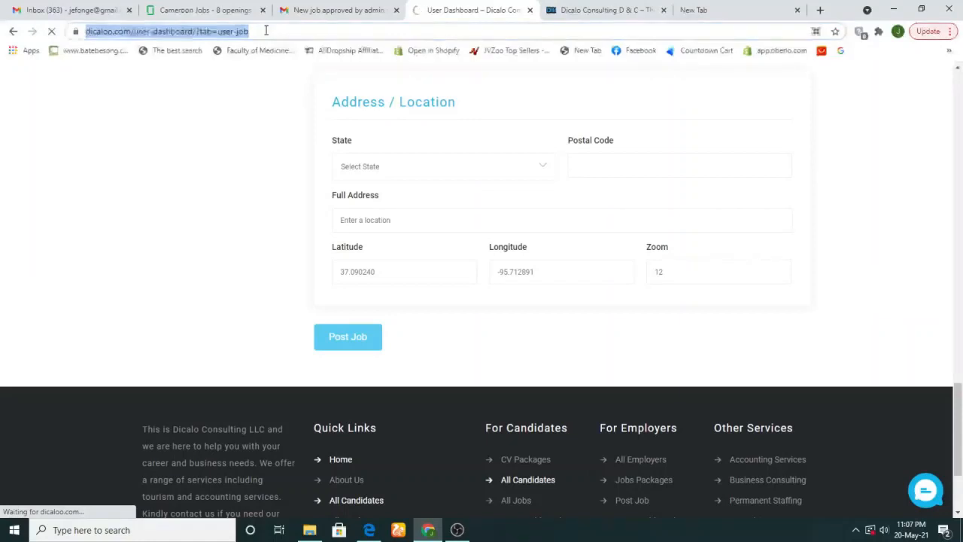
key("Return")
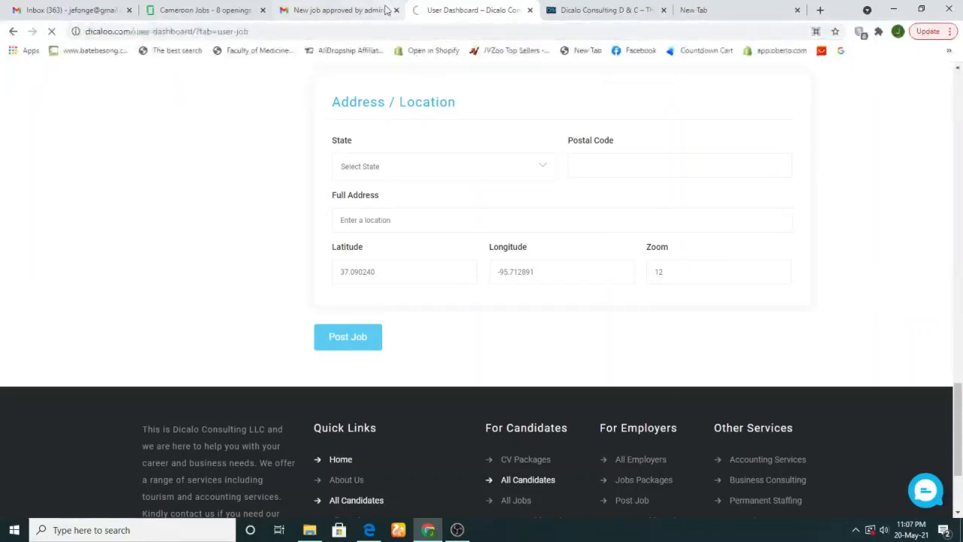
left_click(338, 10)
left_click(123, 7)
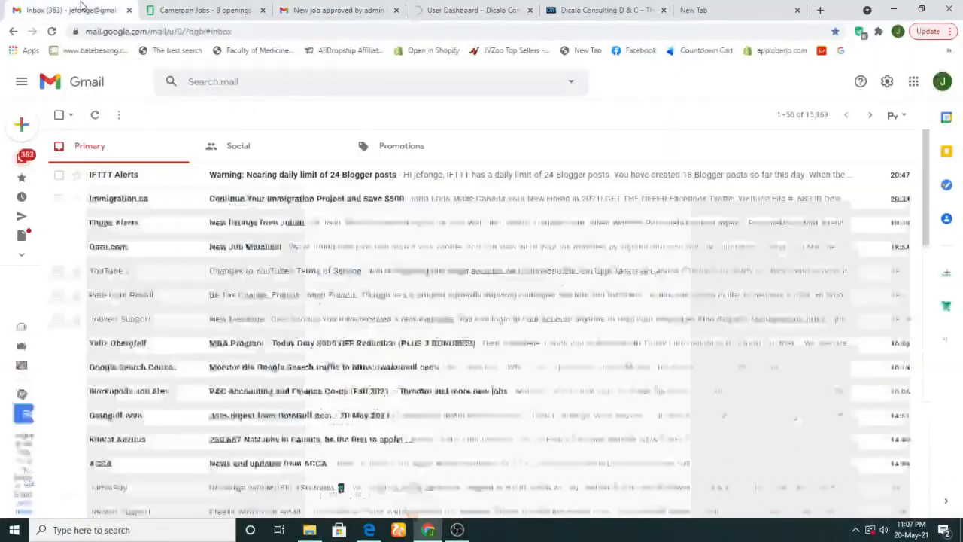
left_click(197, 9)
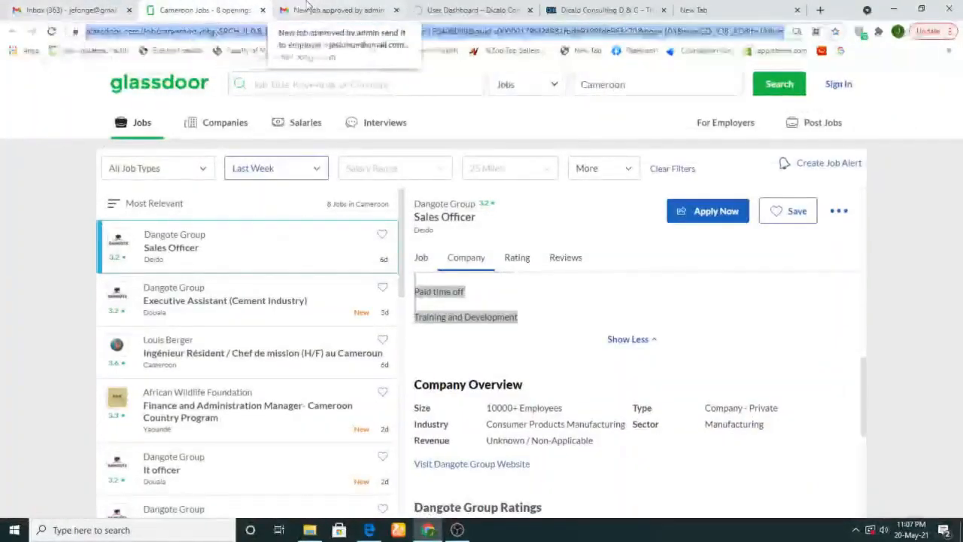
left_click(331, 10)
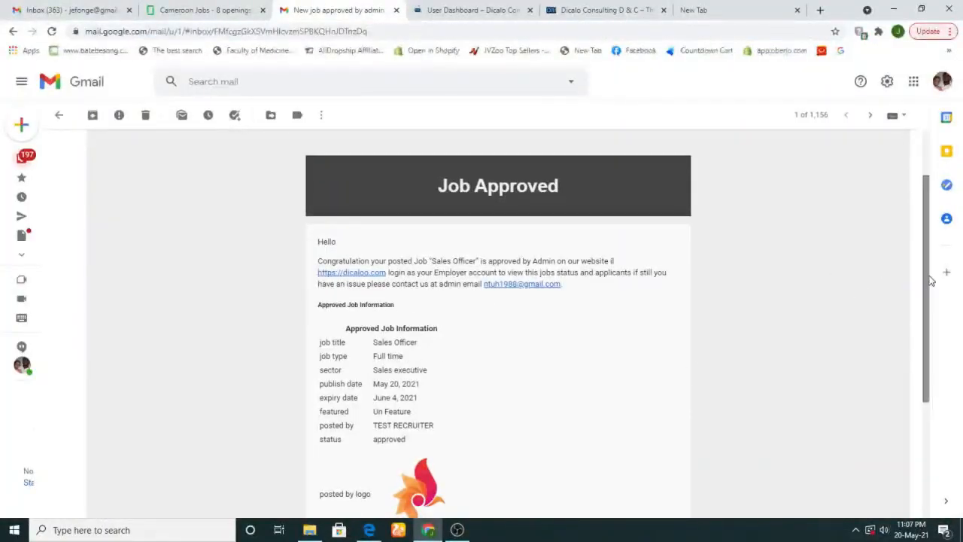
left_click_drag(932, 284, 956, 347)
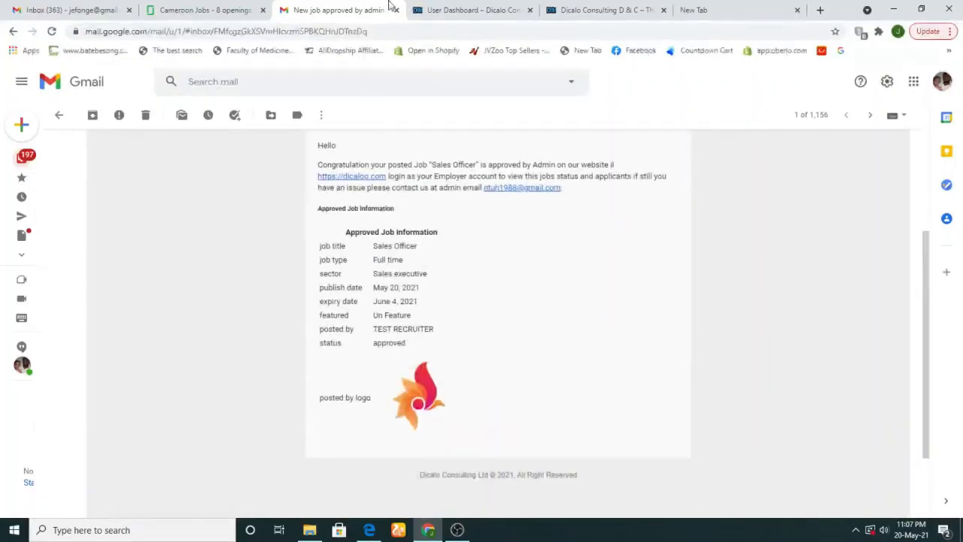
left_click(444, 9)
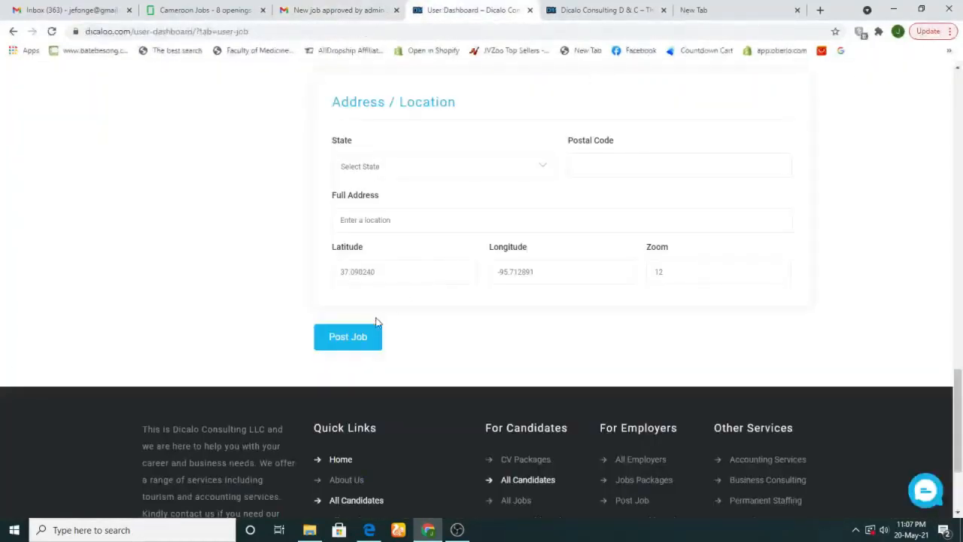
Resubmit the posting, then go from the dashboard overview showing 1 posted job to Manage Jobs
left_click(352, 347)
left_click_drag(961, 347, 956, 112)
scroll(956, 113, "down", 3)
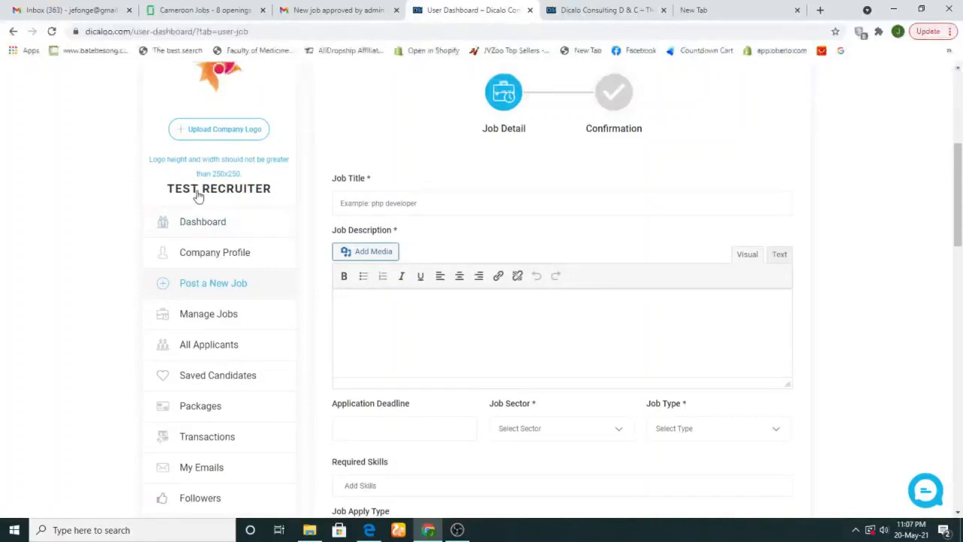
left_click(219, 83)
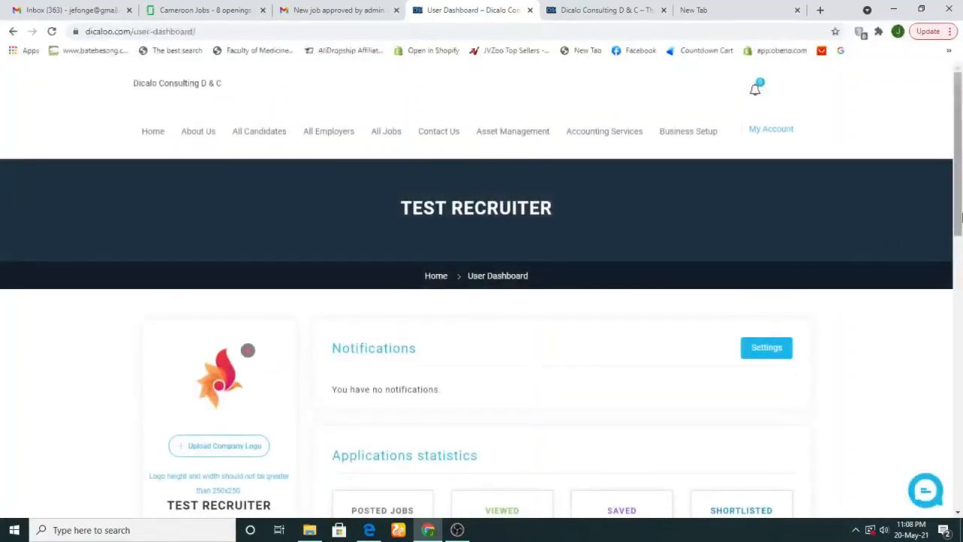
left_click_drag(959, 185, 961, 277)
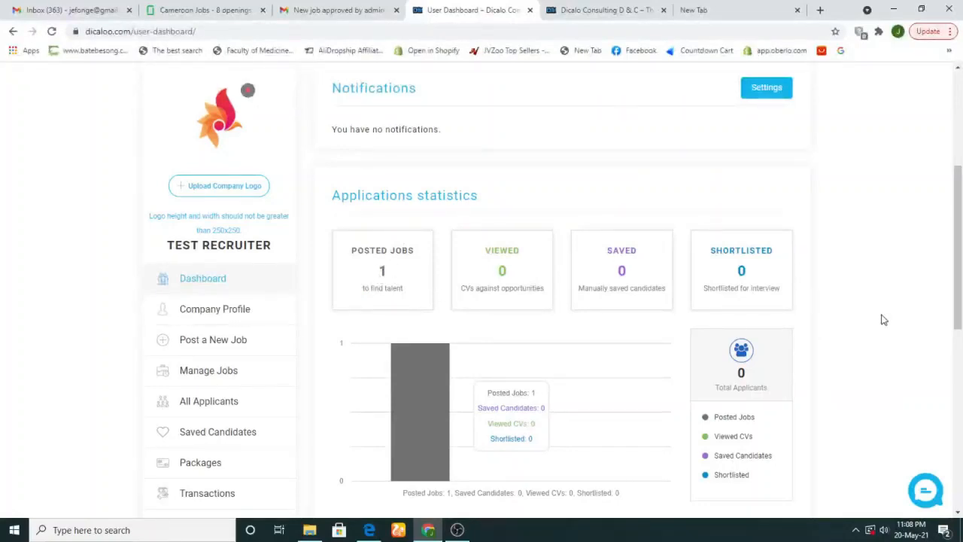
left_click_drag(959, 228, 962, 250)
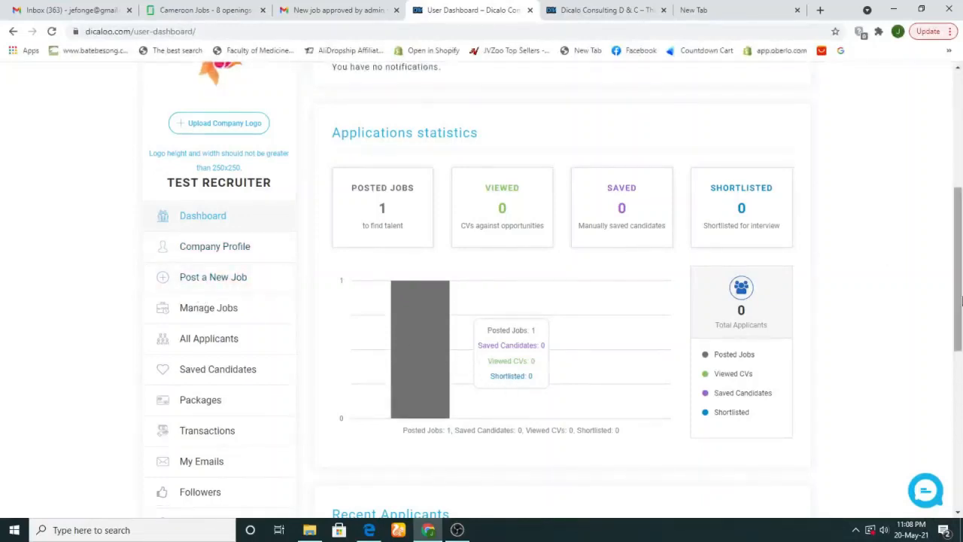
left_click_drag(959, 295, 960, 326)
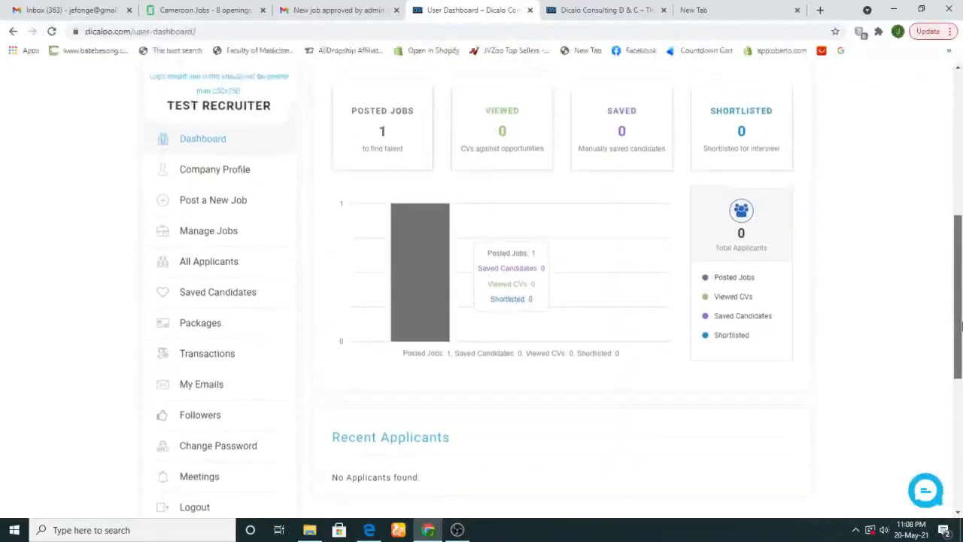
left_click(201, 237)
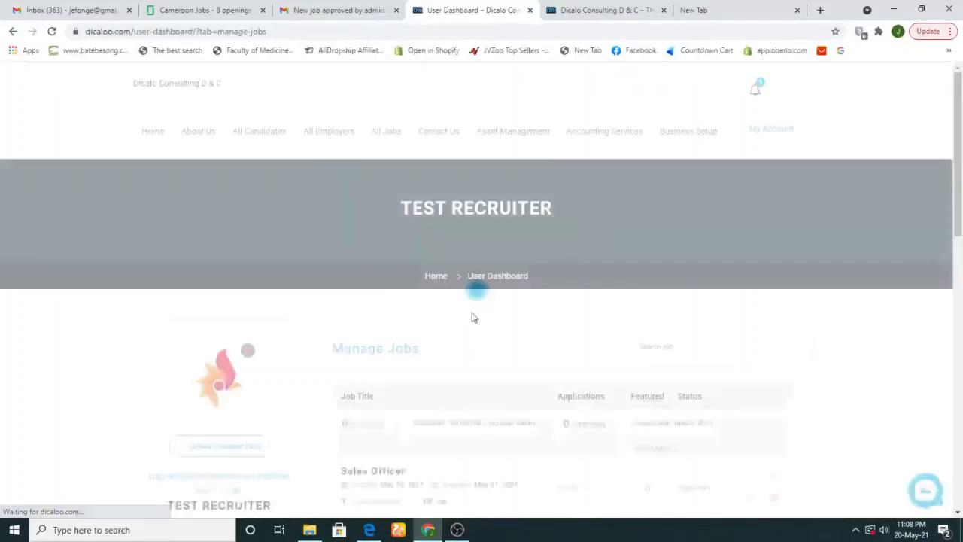
View the public page of the Approved Sales Officer job from the Manage Jobs table
scroll(509, 311, "down", 3)
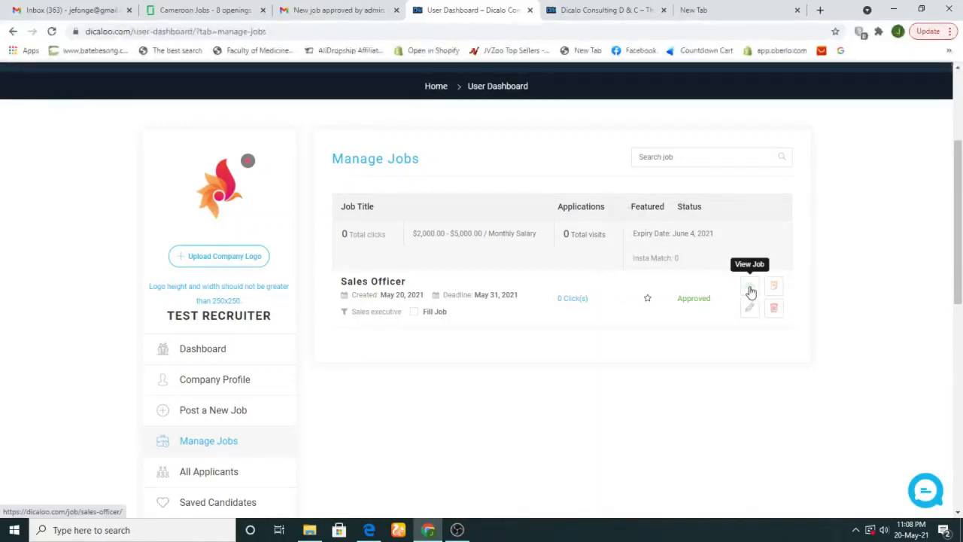
left_click(750, 290)
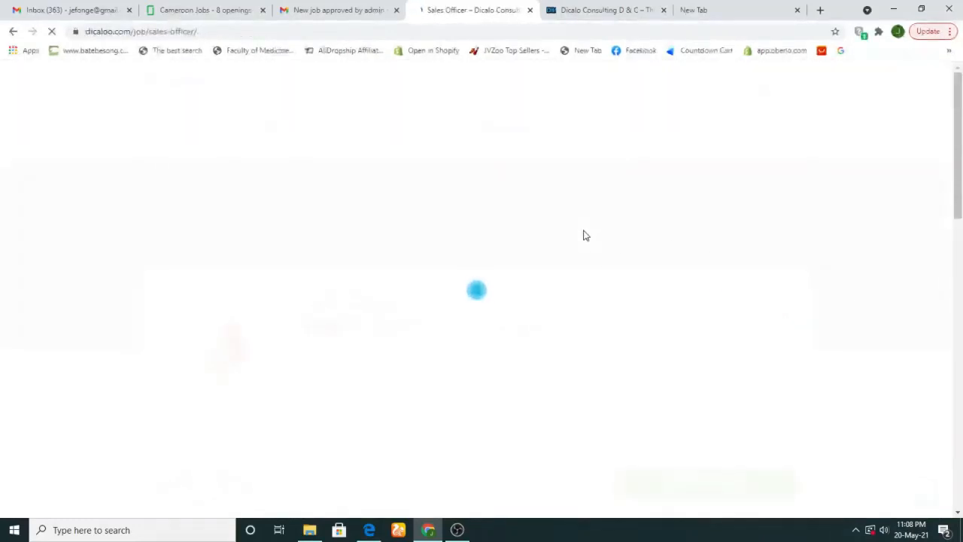
left_click_drag(959, 160, 925, 252)
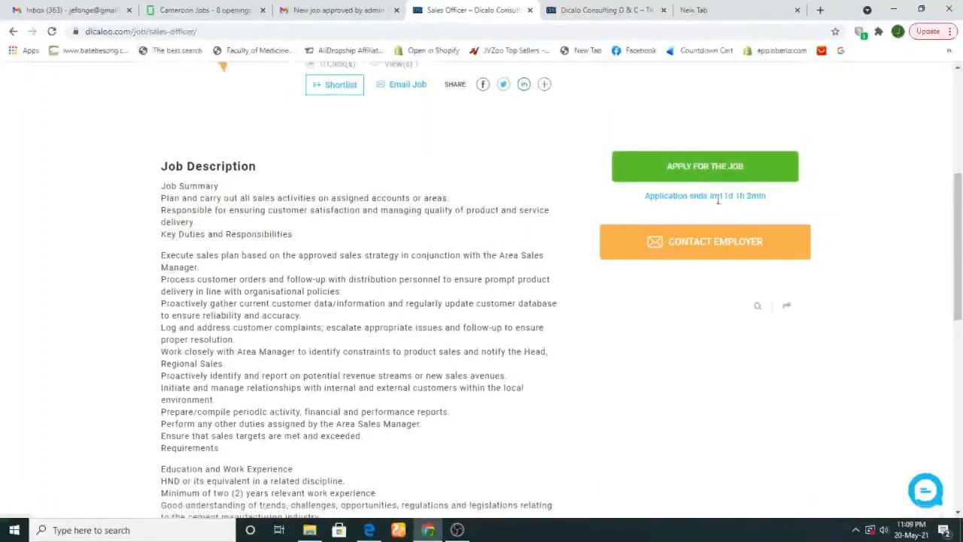
left_click_drag(655, 198, 773, 205)
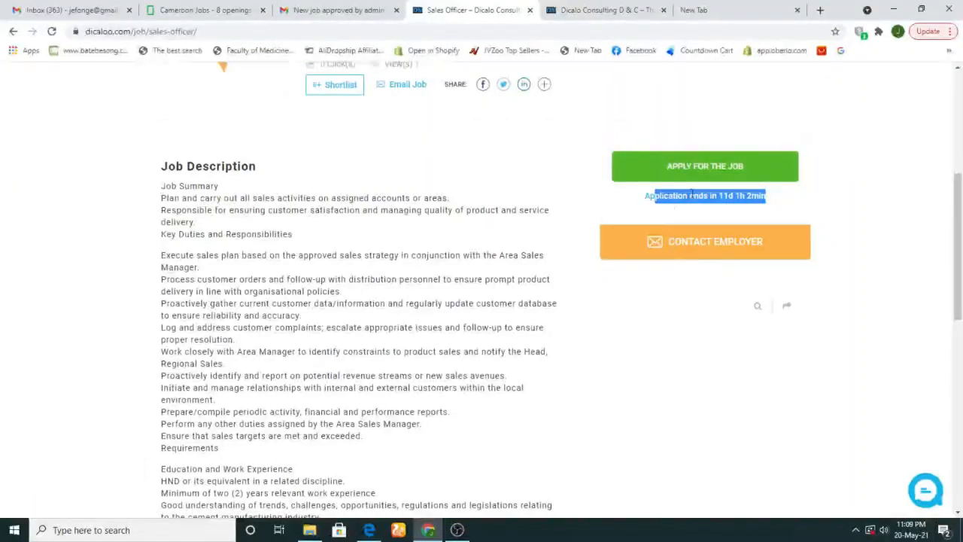
left_click_drag(960, 248, 961, 160)
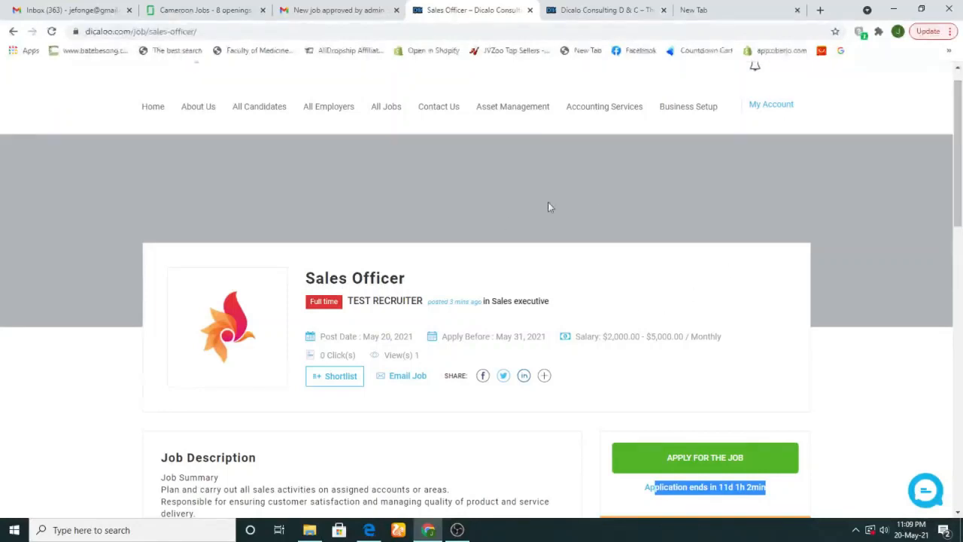
left_click(699, 461)
left_click_drag(960, 216, 960, 367)
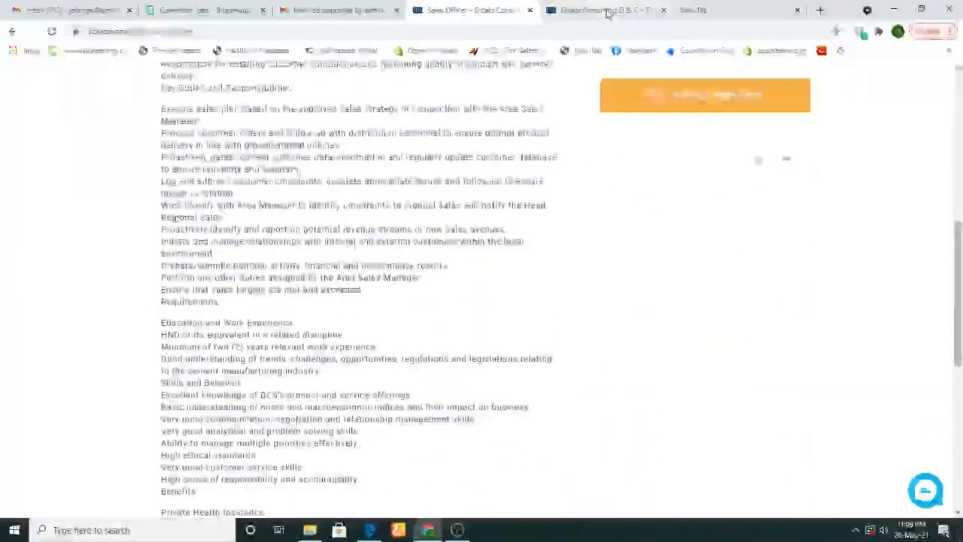
left_click(608, 9)
left_click(465, 9)
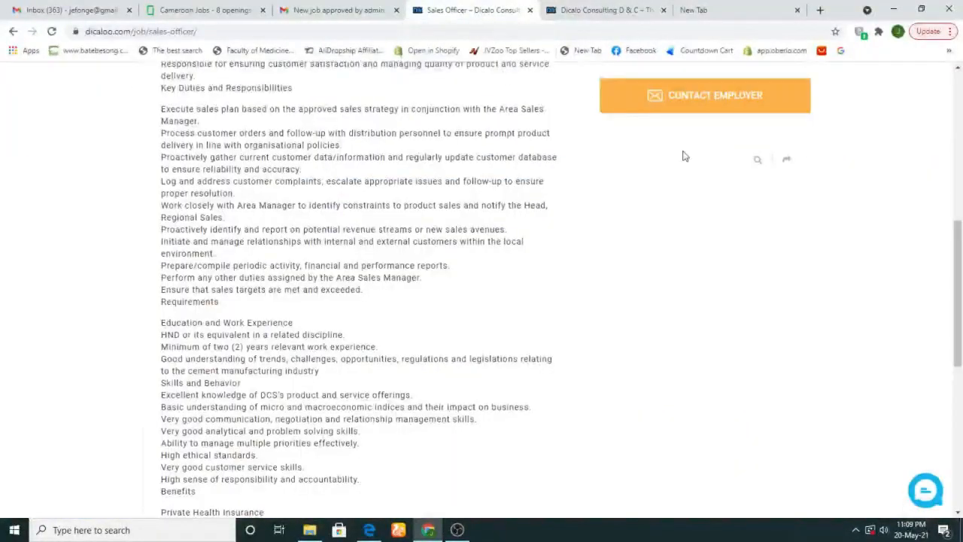
left_click_drag(959, 294, 960, 132)
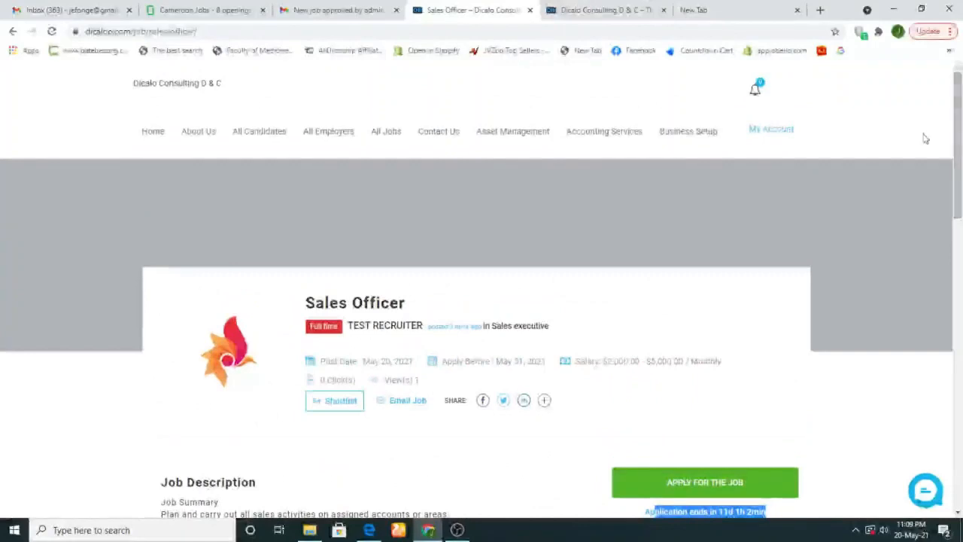
mouse_move(760, 134)
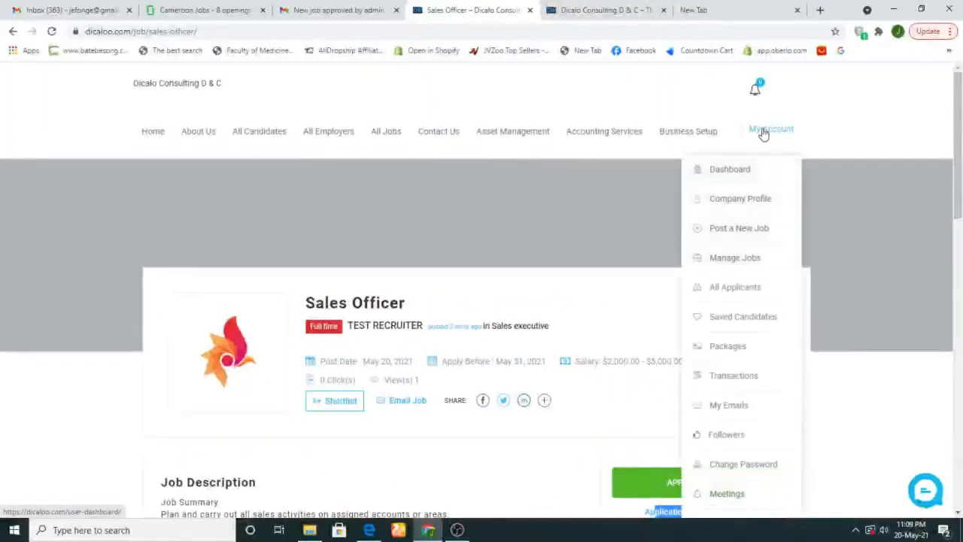
Go back through the Dashboard to Manage Jobs, where Sales Officer now shows 1 visit
left_click(731, 171)
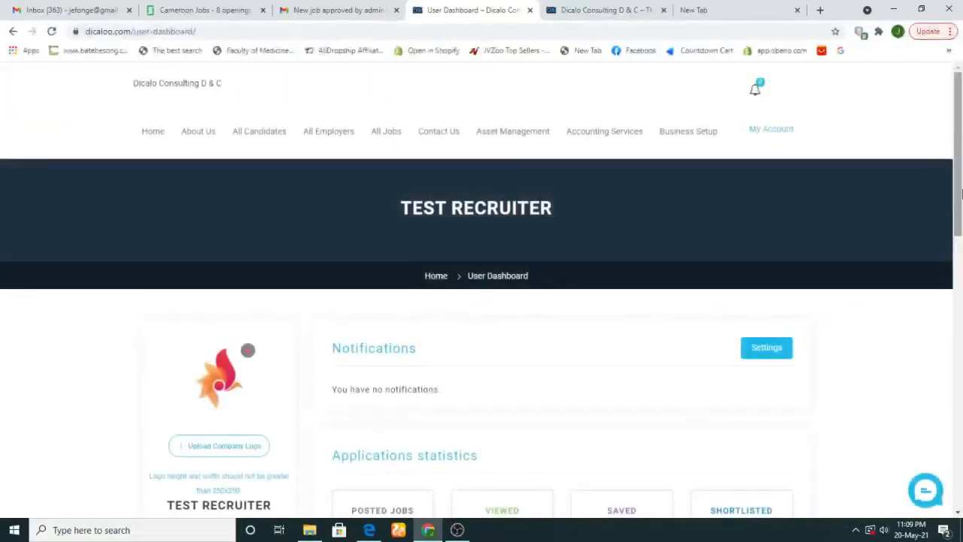
left_click_drag(958, 190, 961, 337)
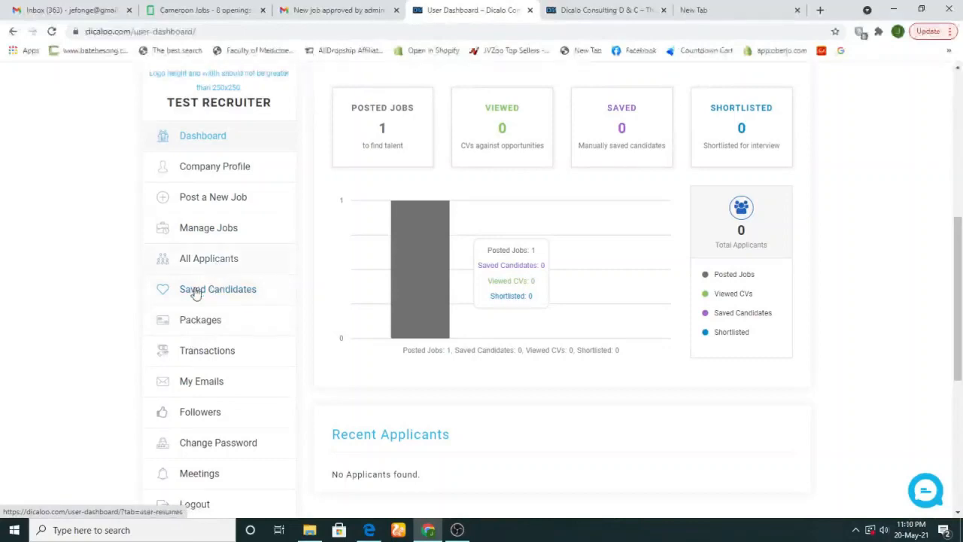
left_click(203, 239)
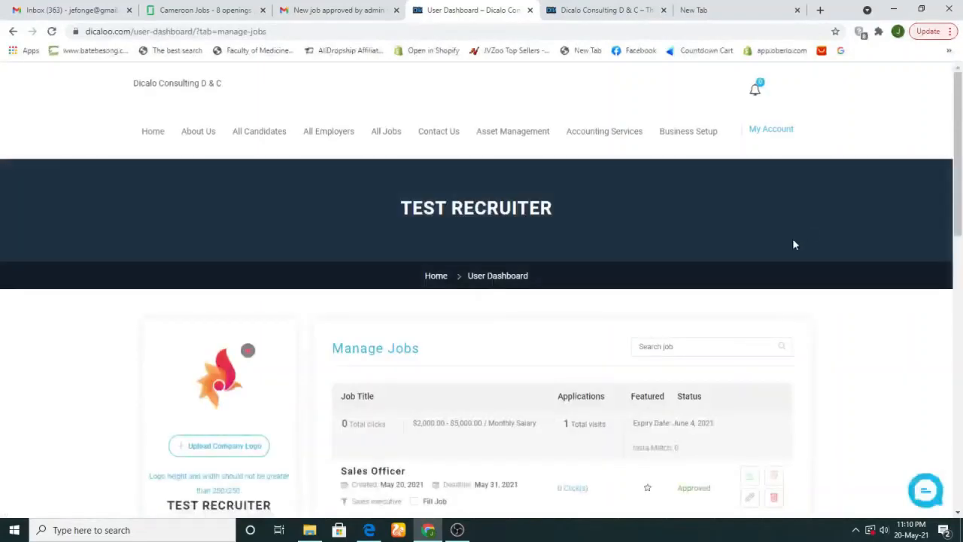
Open the Meetings page from the recruiter sidebar, which lists no meetings yet
left_click_drag(961, 194, 961, 290)
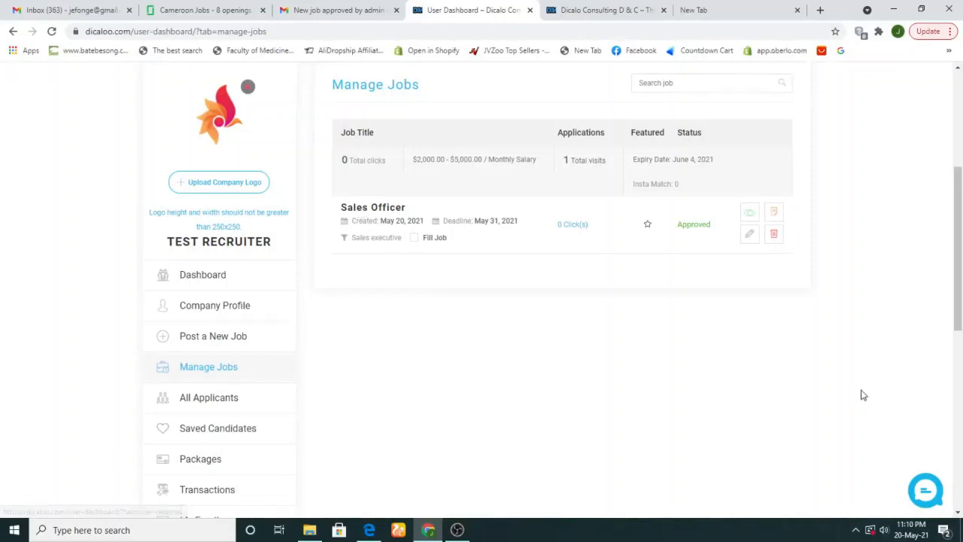
left_click_drag(958, 320, 959, 427)
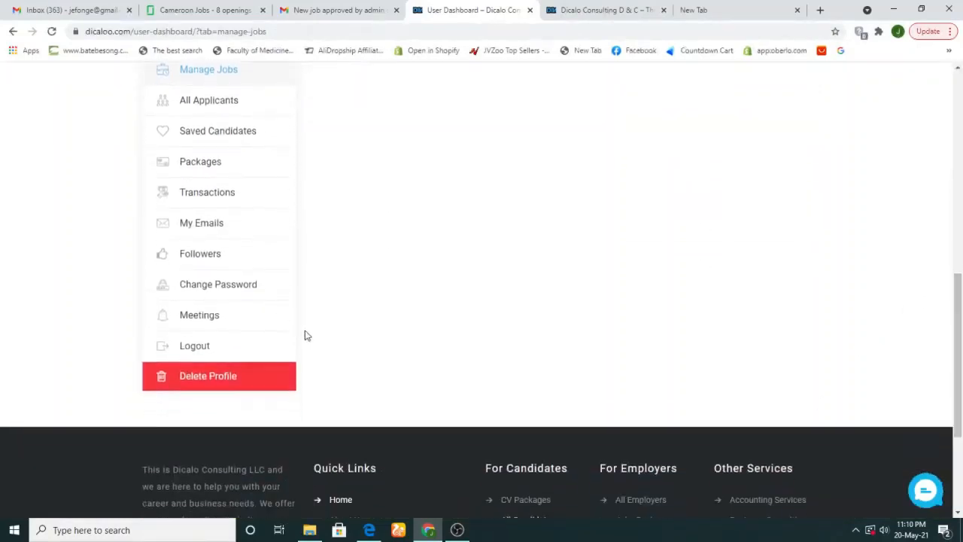
left_click(199, 316)
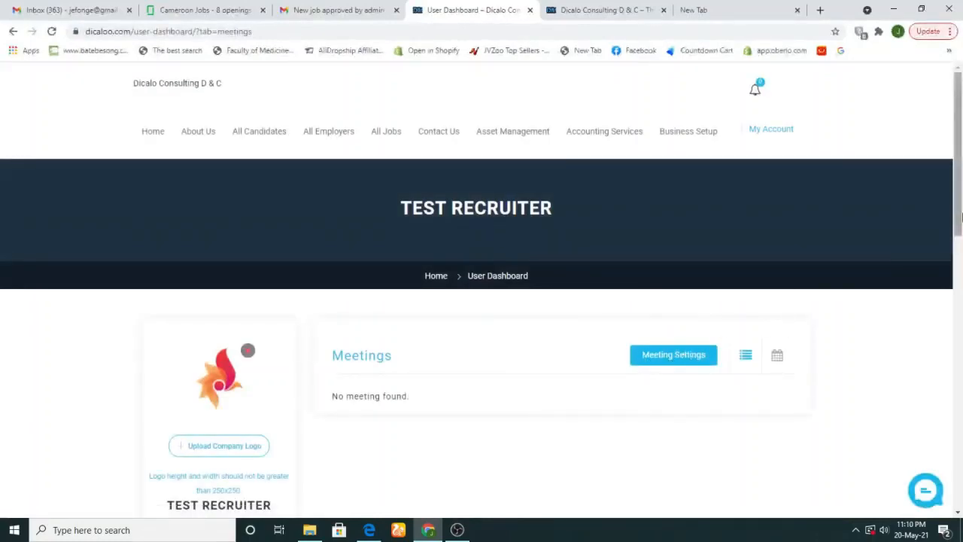
Show Meeting Settings with the empty Monday–Sunday Available Days table and Zoom API settings
scroll(962, 218, "down", 2)
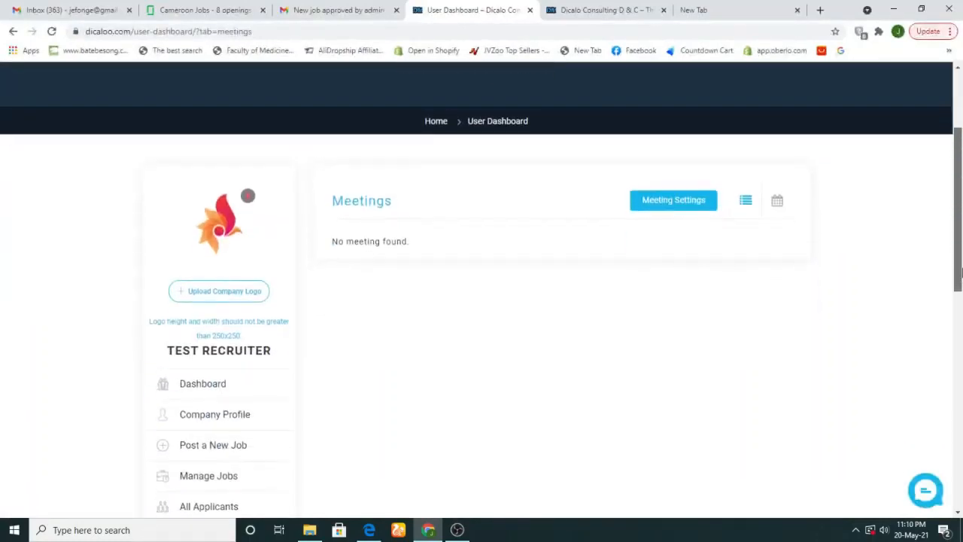
left_click(693, 198)
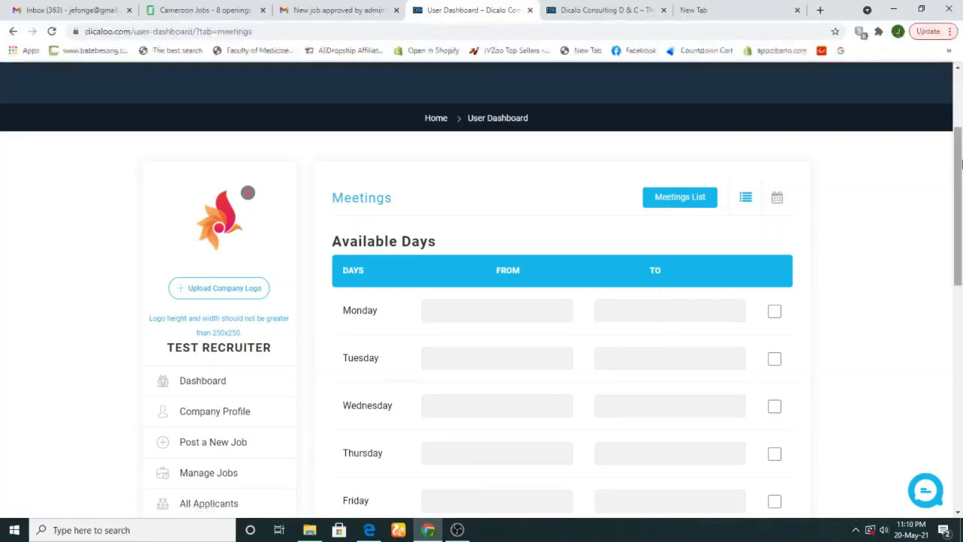
left_click_drag(962, 178, 961, 331)
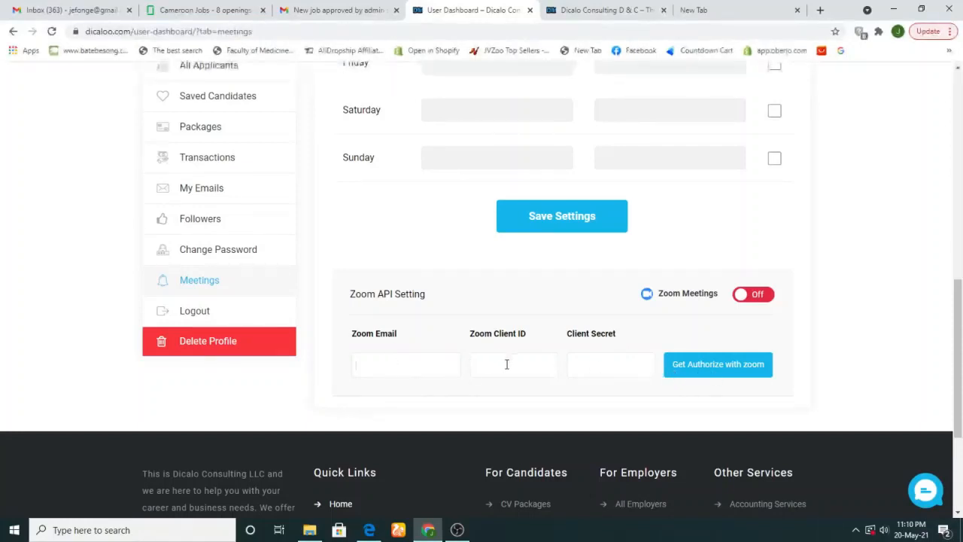
left_click(601, 364)
left_click_drag(960, 369, 959, 291)
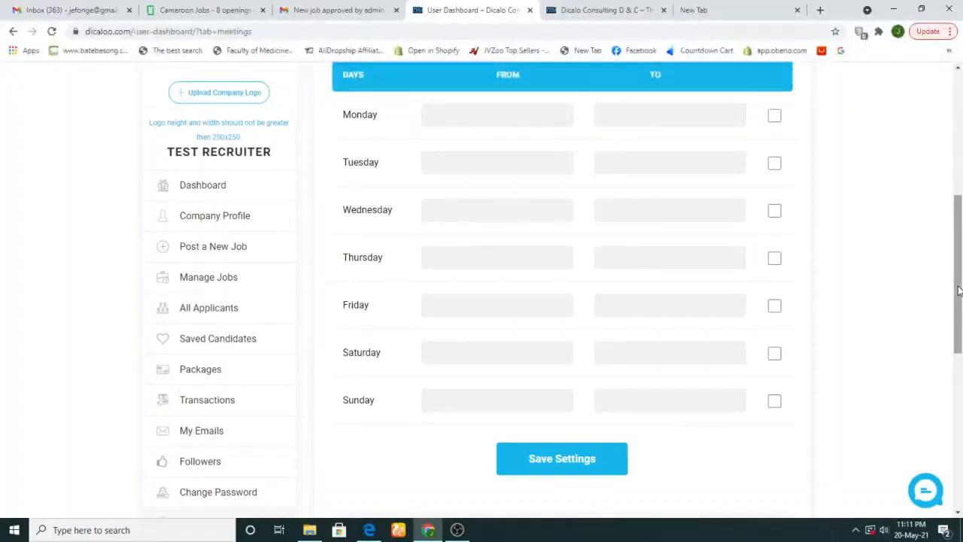
scroll(551, 144, "up", 1)
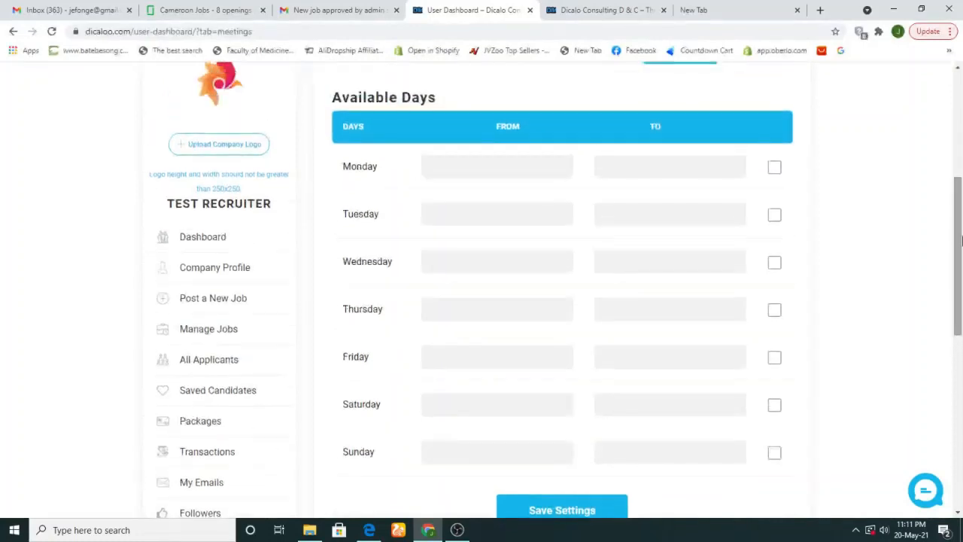
Set Monday's meeting availability from 13:00 to 15:00 in the Available Days table
left_click(473, 159)
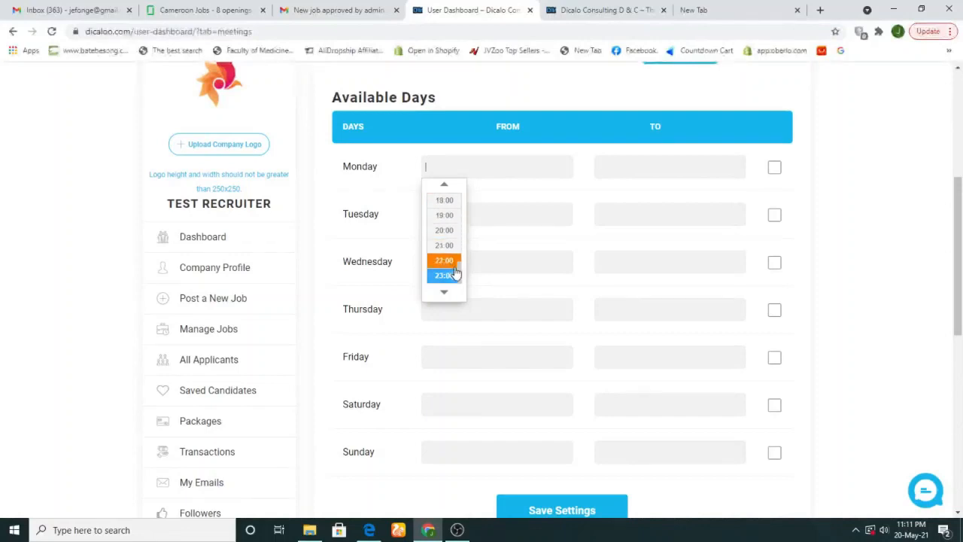
left_click_drag(461, 275, 464, 245)
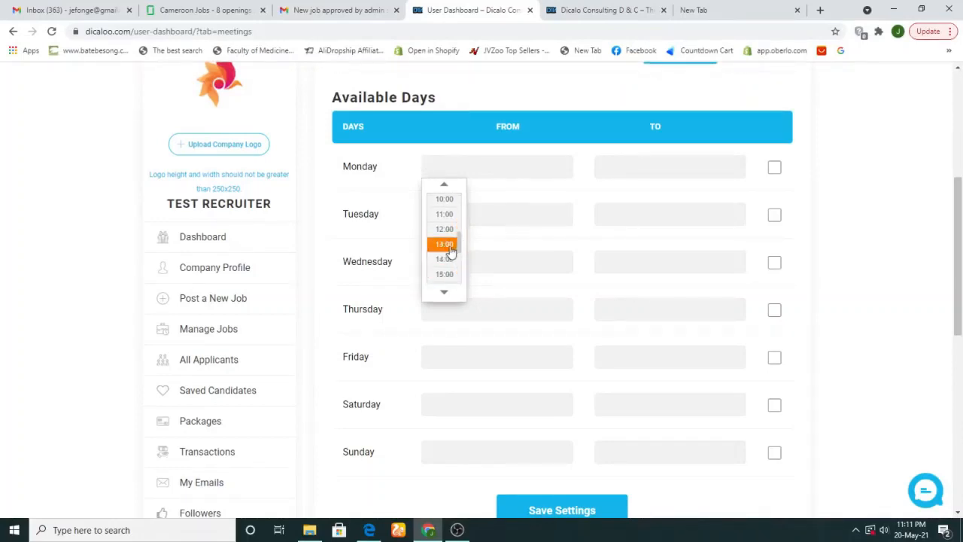
left_click(444, 249)
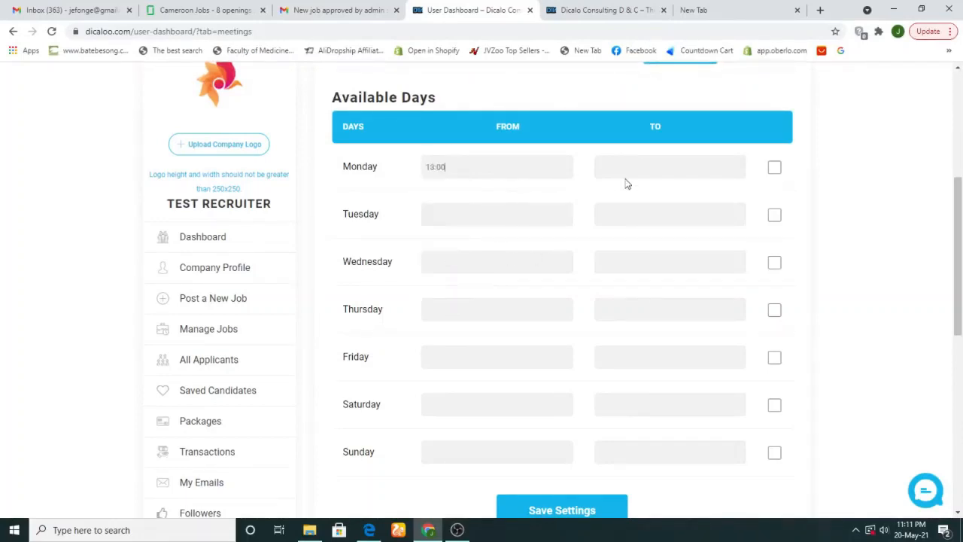
left_click(650, 176)
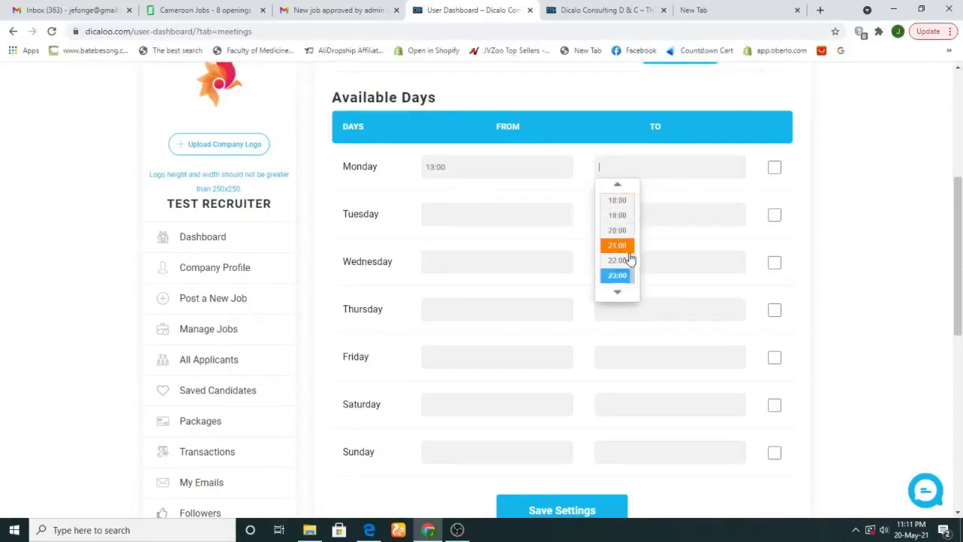
left_click_drag(635, 276, 634, 248)
left_click(619, 245)
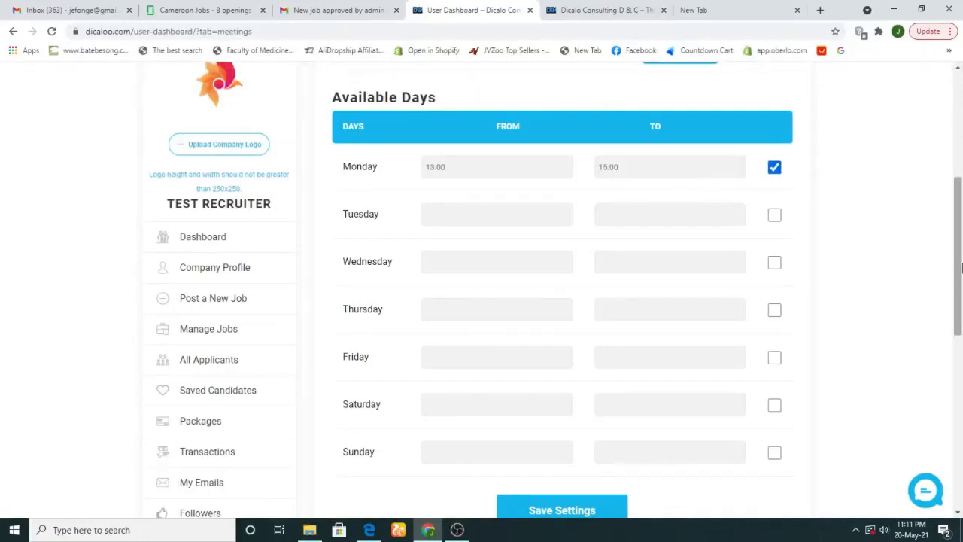
left_click_drag(959, 262, 960, 355)
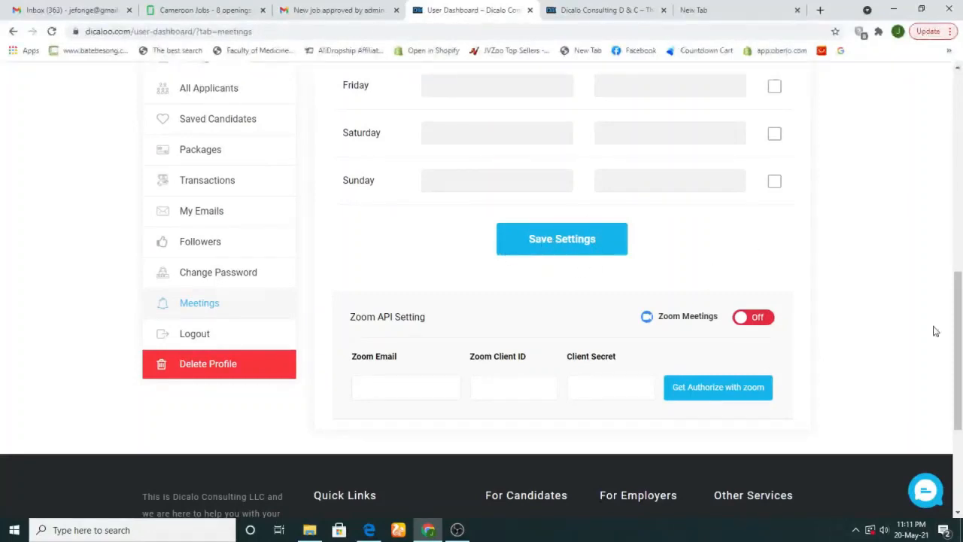
left_click_drag(959, 405, 950, 262)
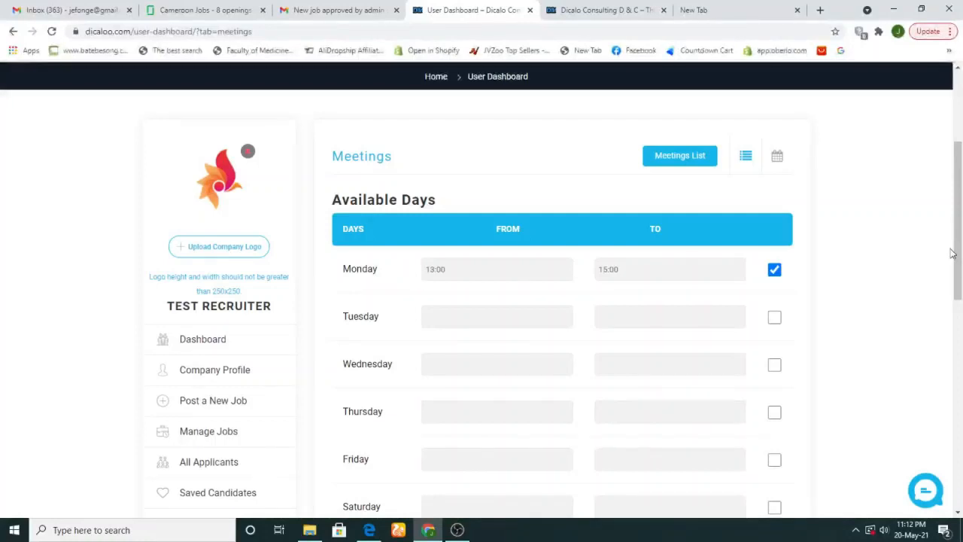
left_click_drag(954, 265, 950, 147)
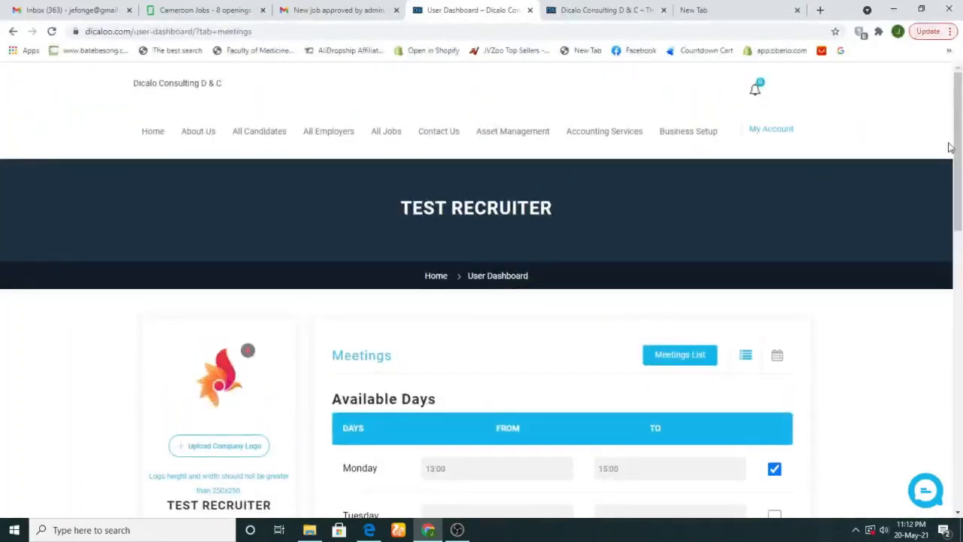